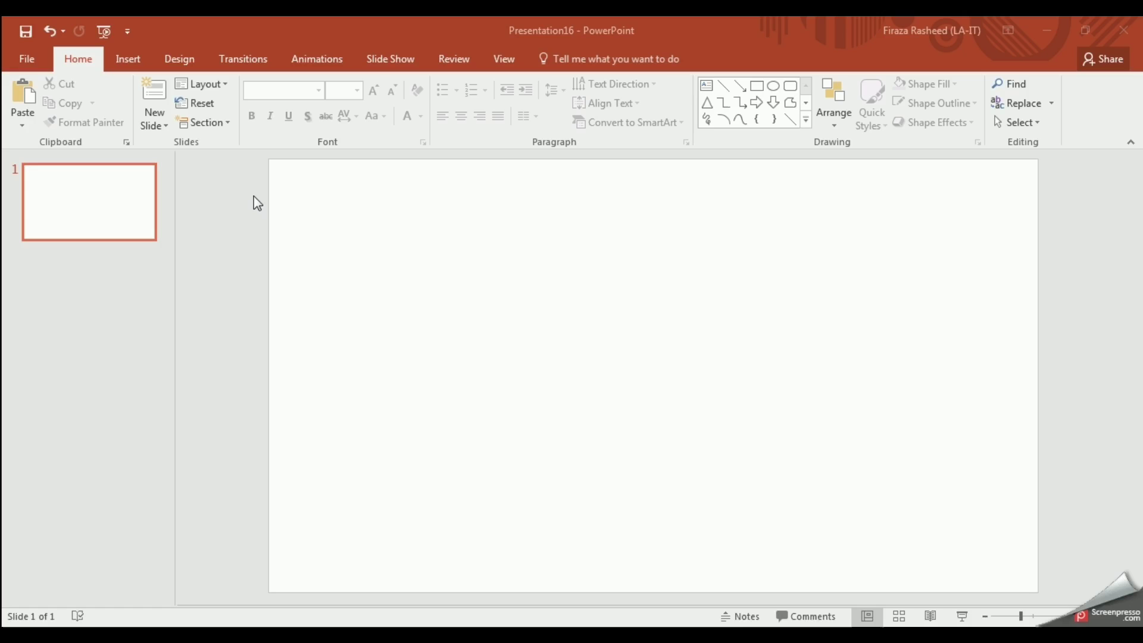
Step: Insert the man1 silhouette picture onto the slide
left_click(131, 64)
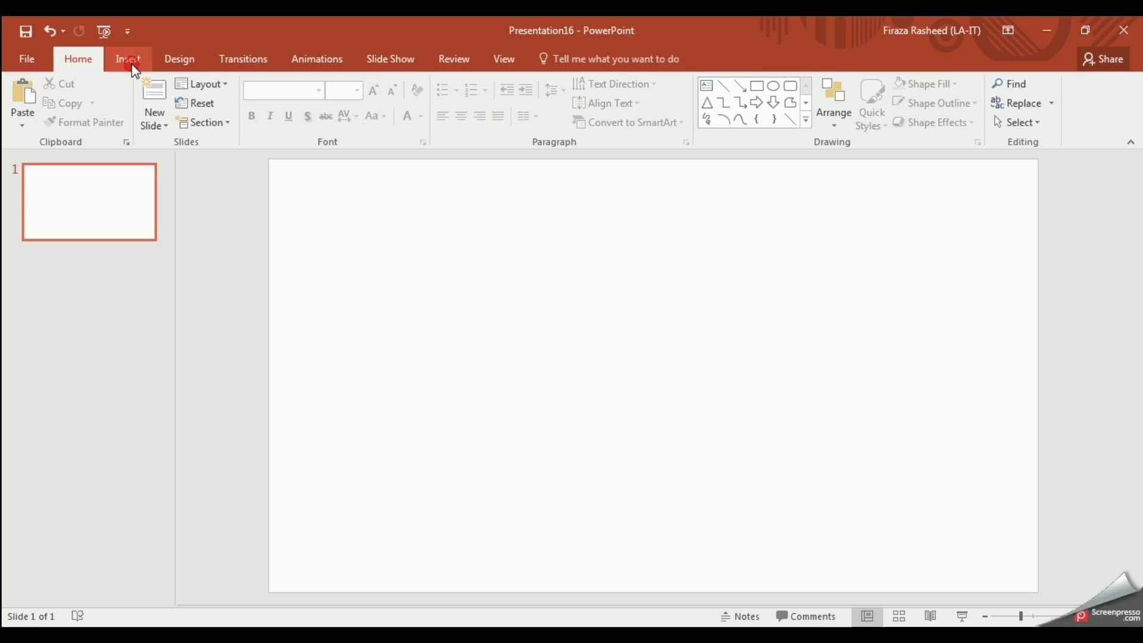
left_click(132, 65)
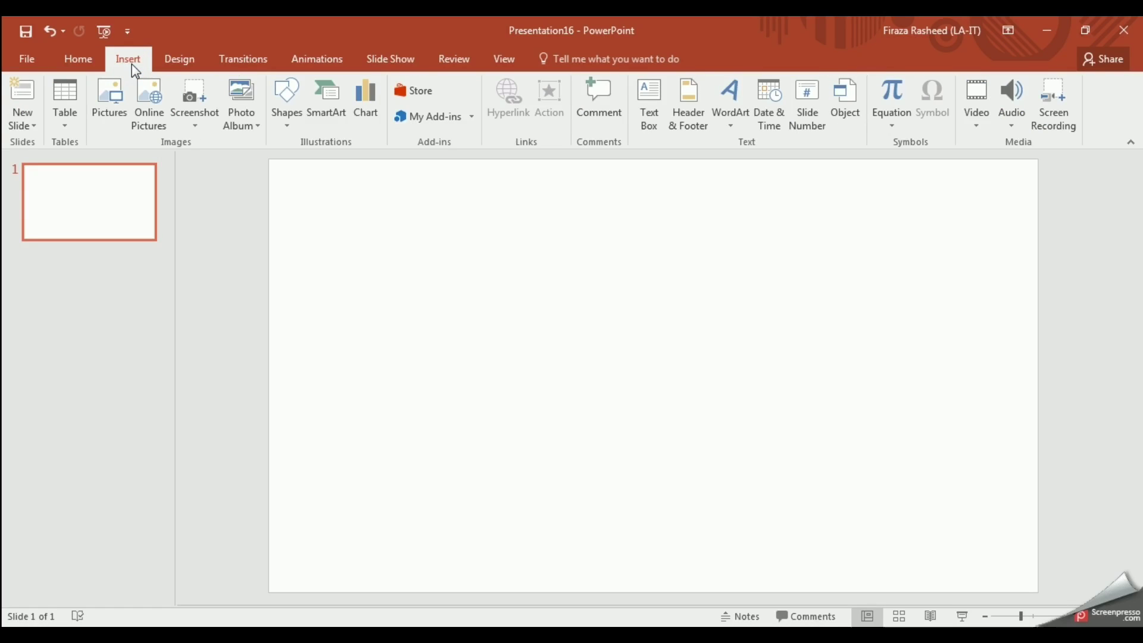
left_click(112, 99)
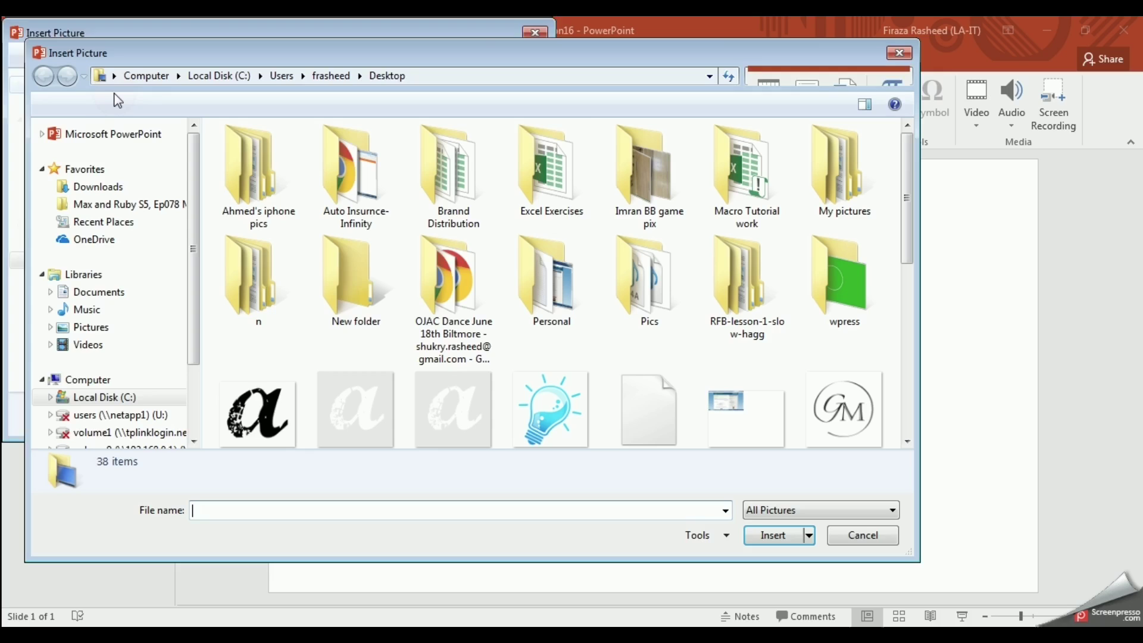
scroll(357, 317, "down", 3)
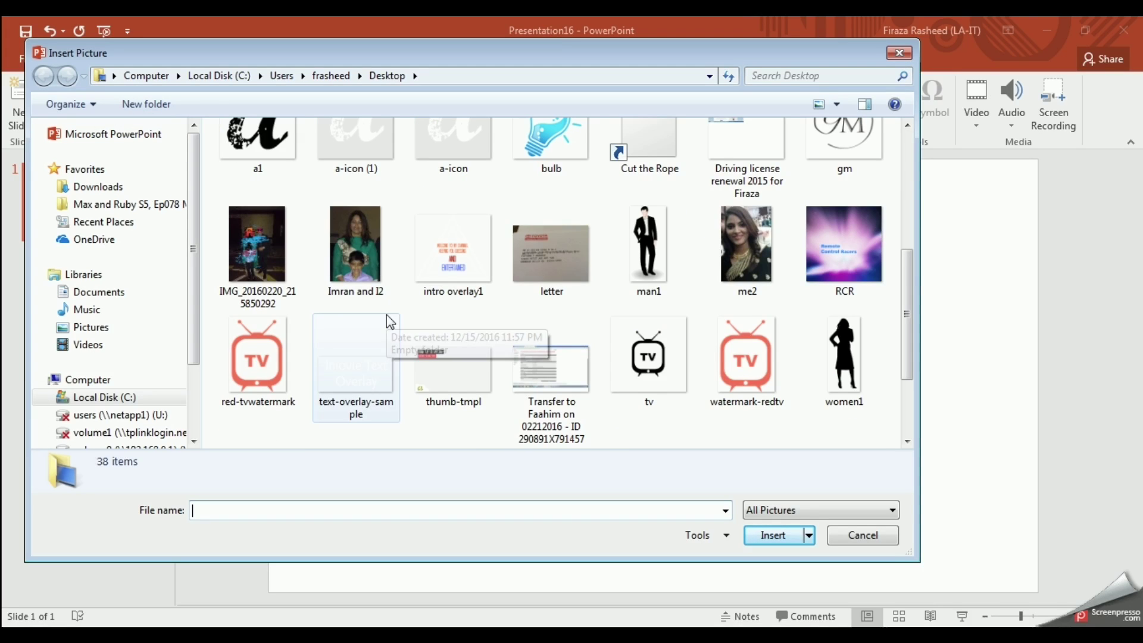
double_click(638, 276)
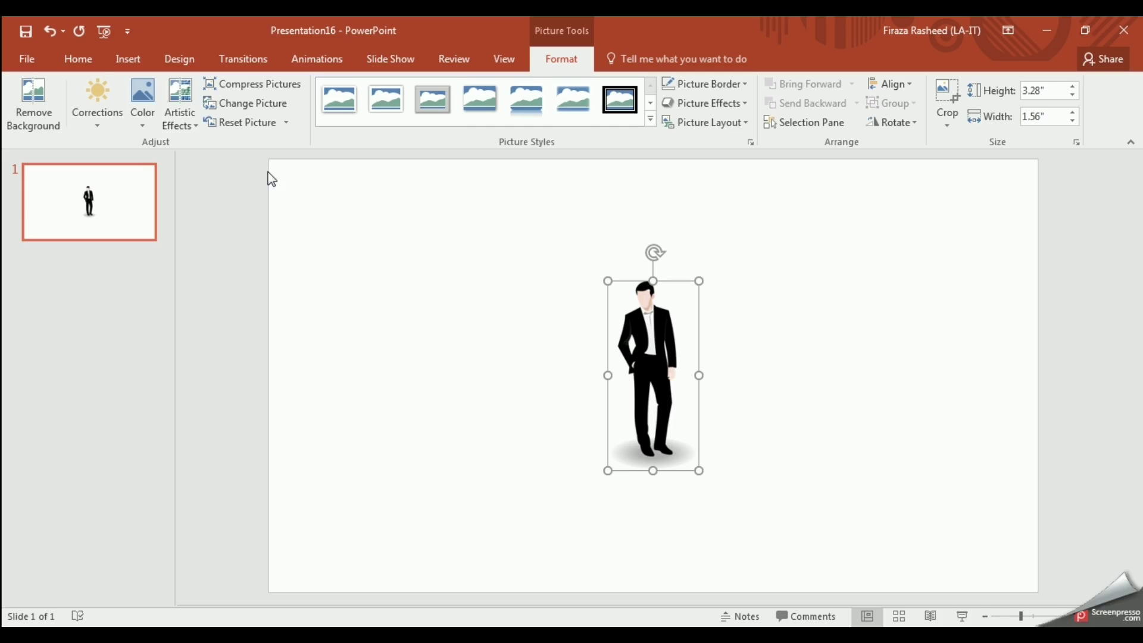
Step: Insert the women1 silhouette picture and place her to the right of the man
left_click(129, 59)
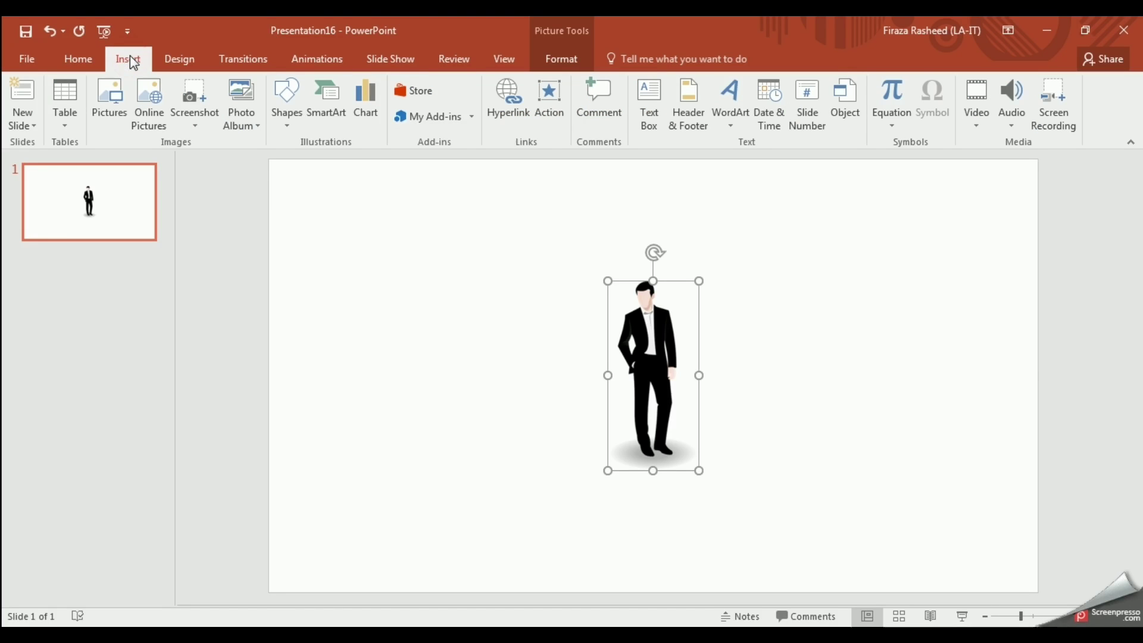
left_click(111, 95)
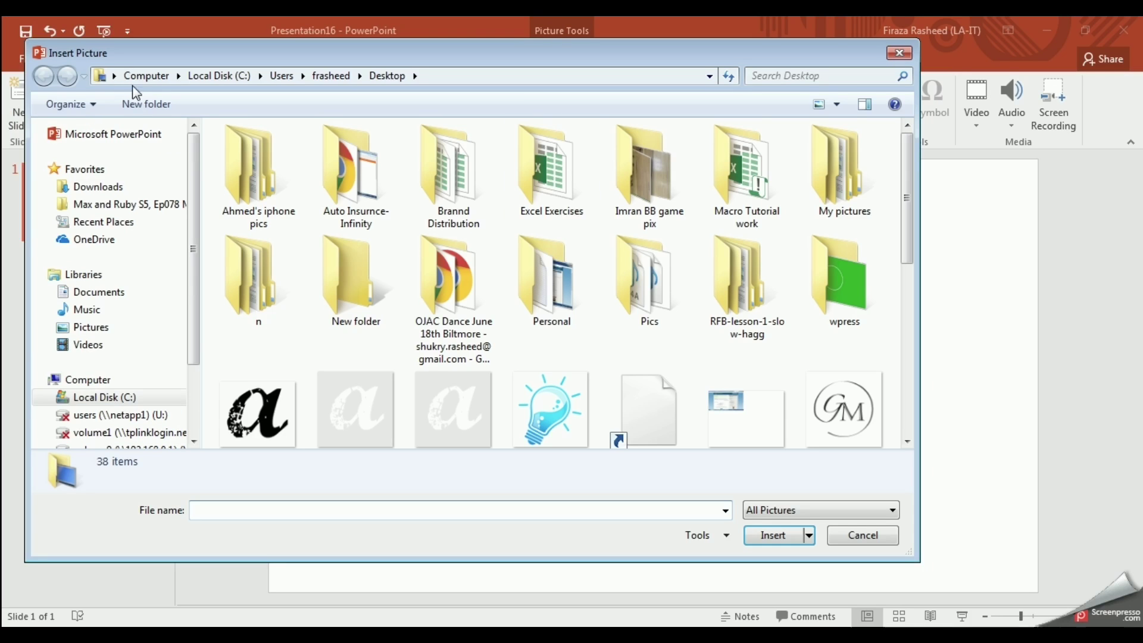
scroll(539, 219, "down", 10)
left_click(851, 262)
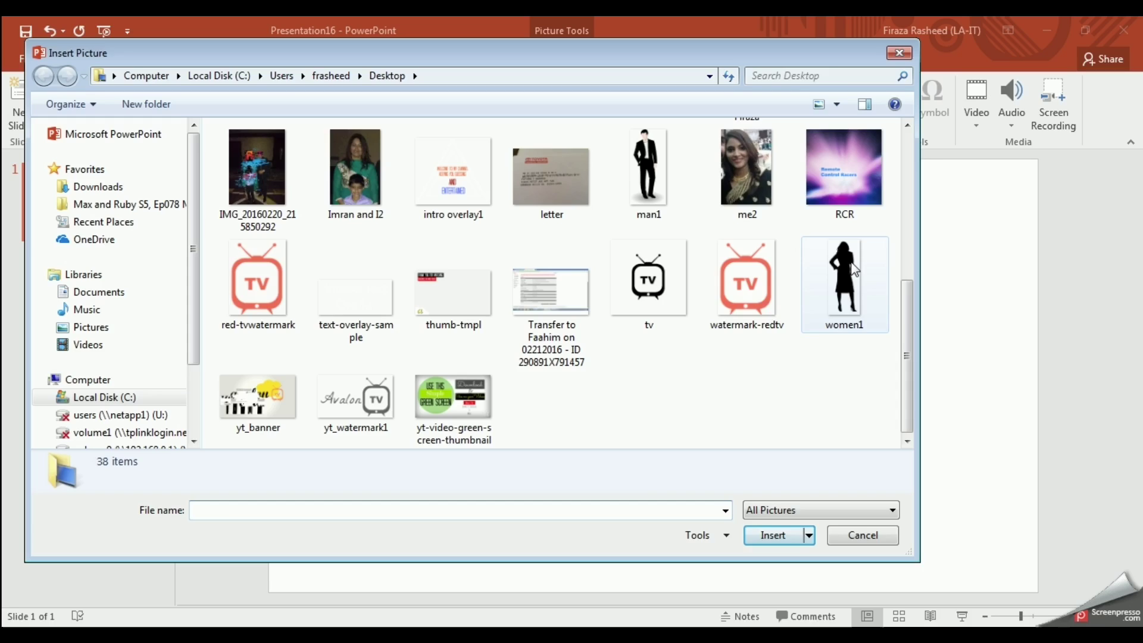
double_click(851, 262)
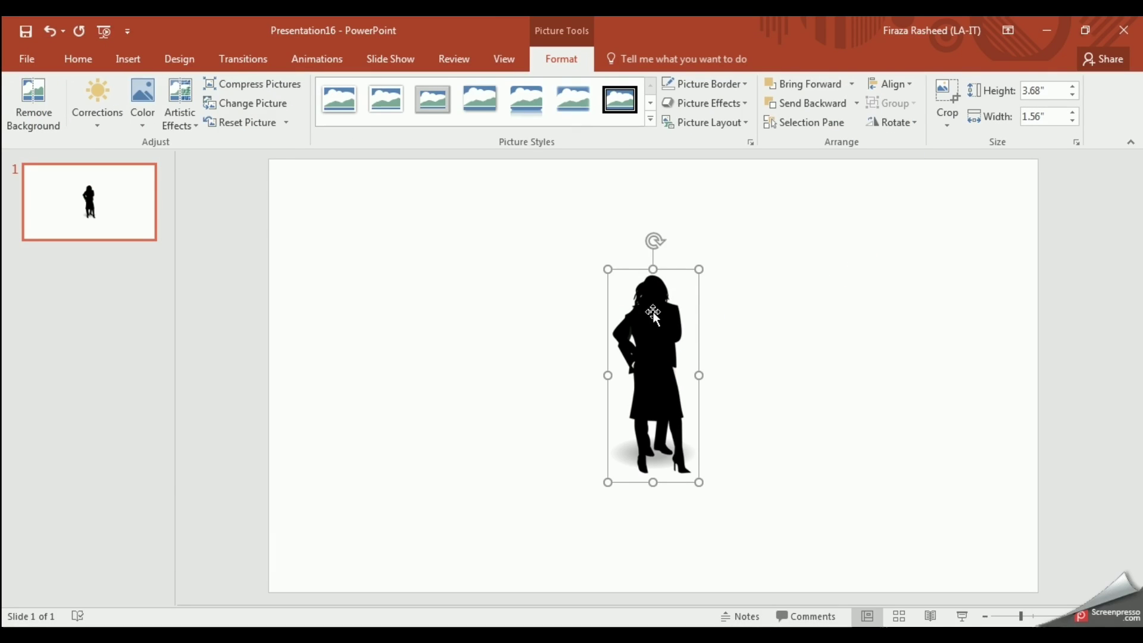
left_click_drag(652, 312, 763, 312)
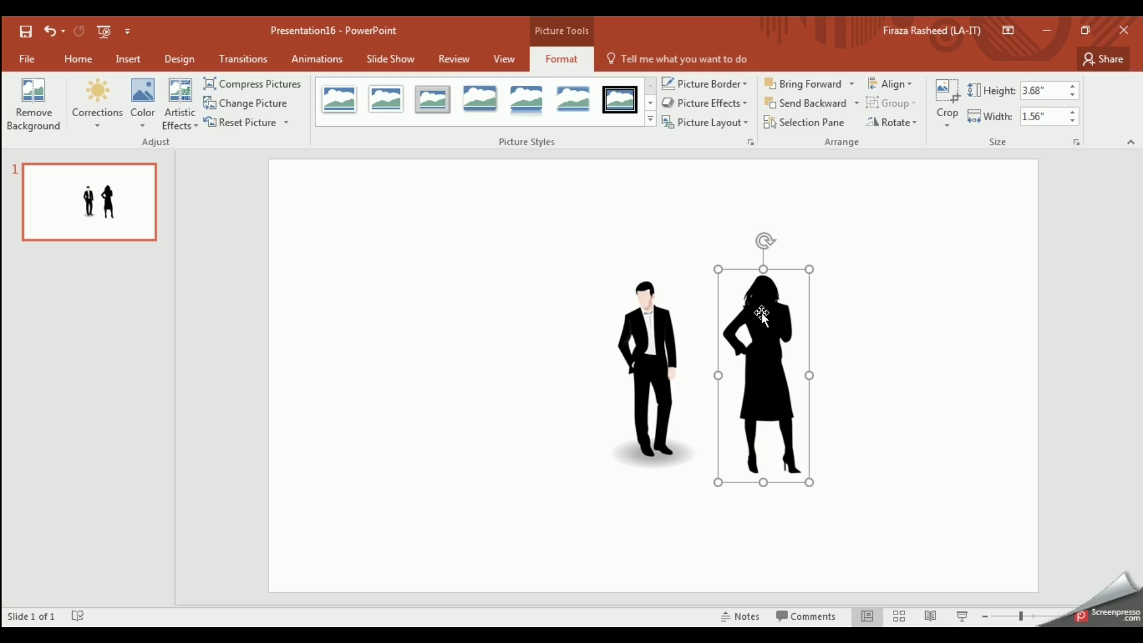
Step: Duplicate the woman and man, arrange a woman-man-woman-man row, and select all four
key("ctrl+d")
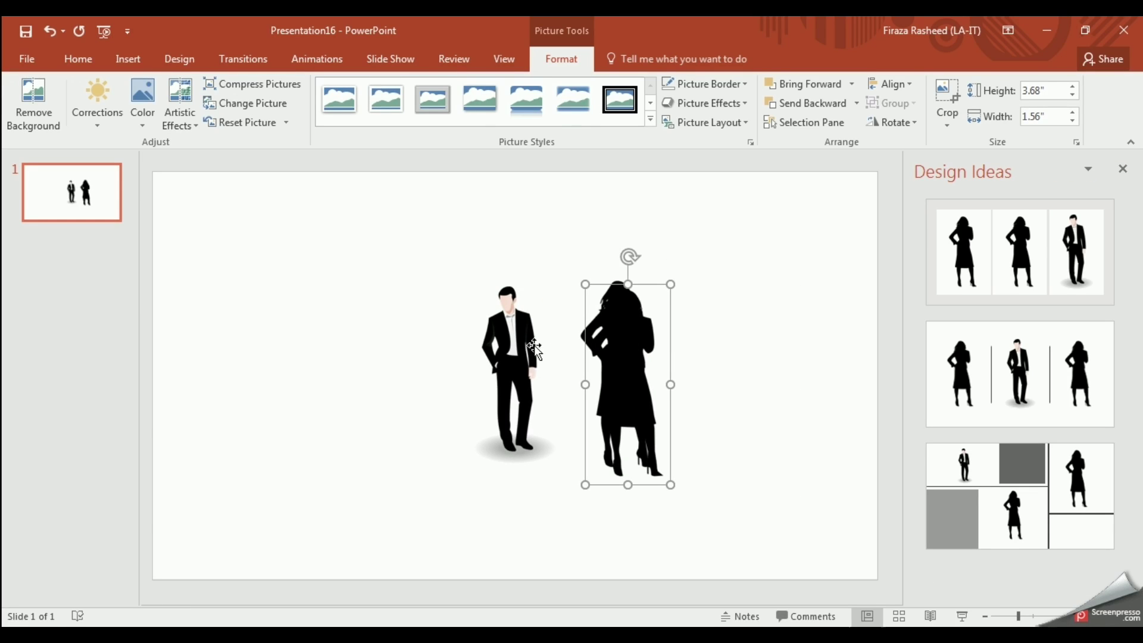
left_click(516, 357)
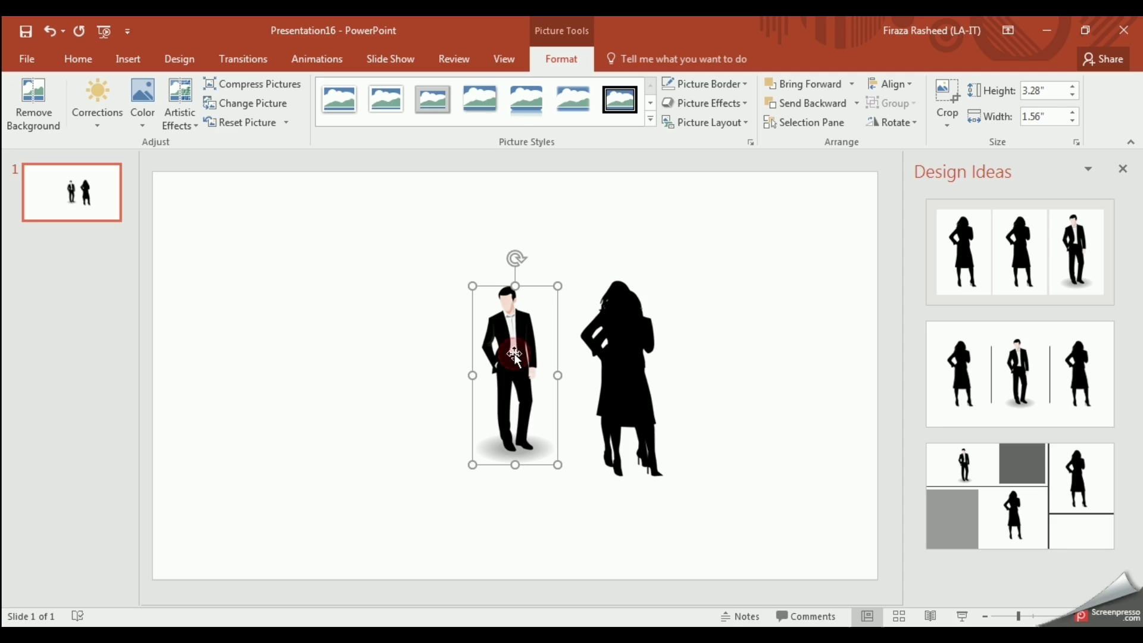
key("ctrl+d")
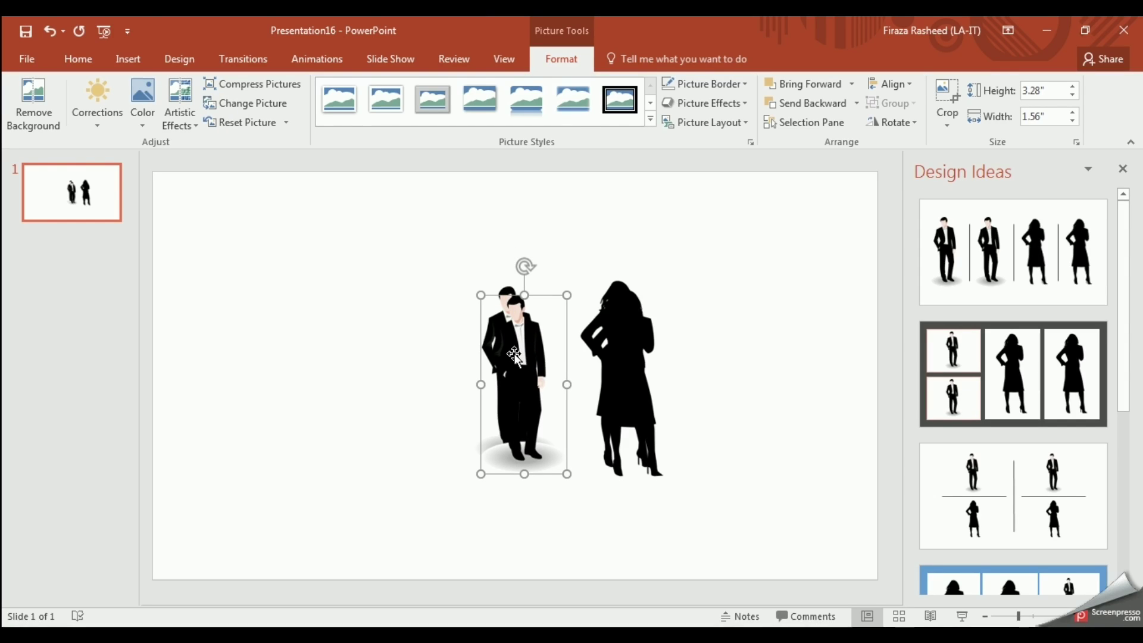
left_click_drag(513, 352, 808, 332)
left_click_drag(526, 345, 453, 345)
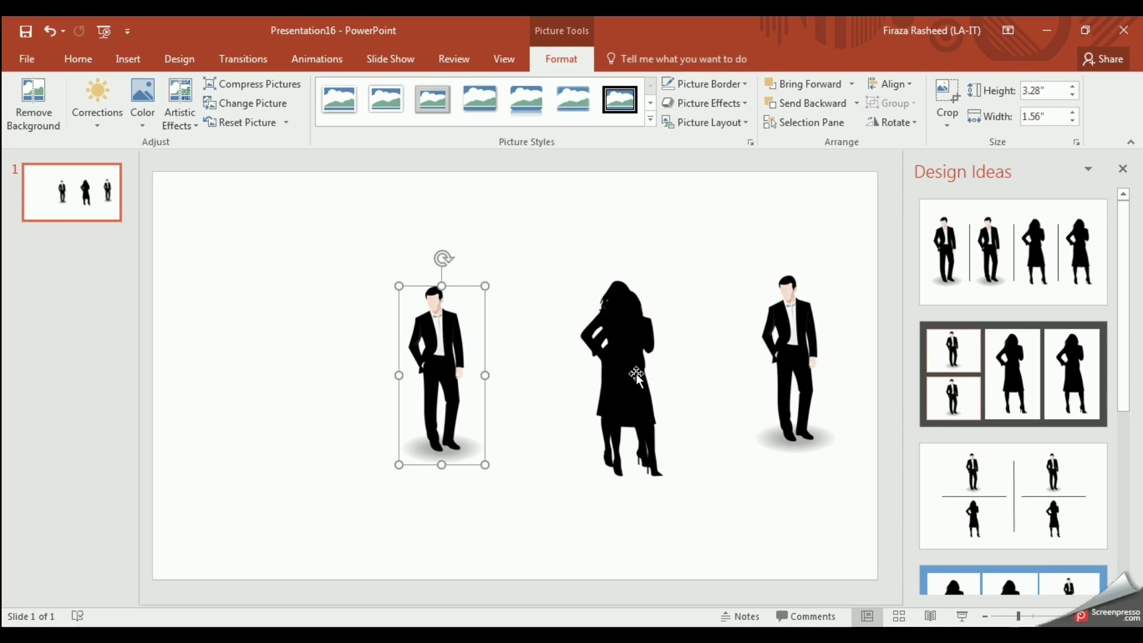
left_click_drag(650, 376, 244, 364)
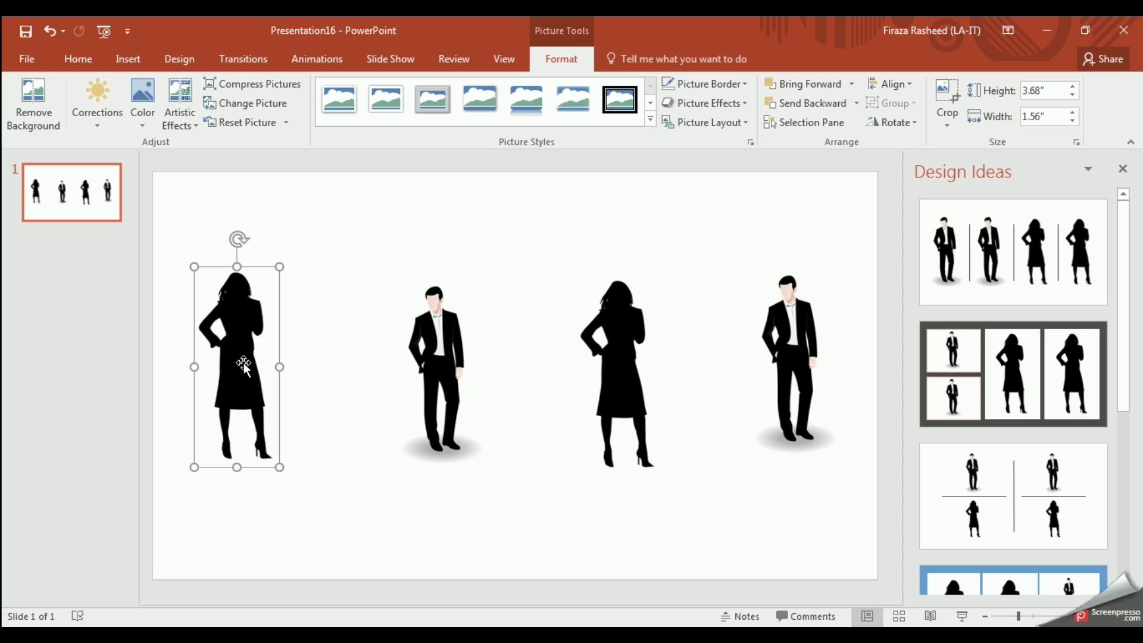
left_click(165, 262)
left_click_drag(180, 253, 877, 477)
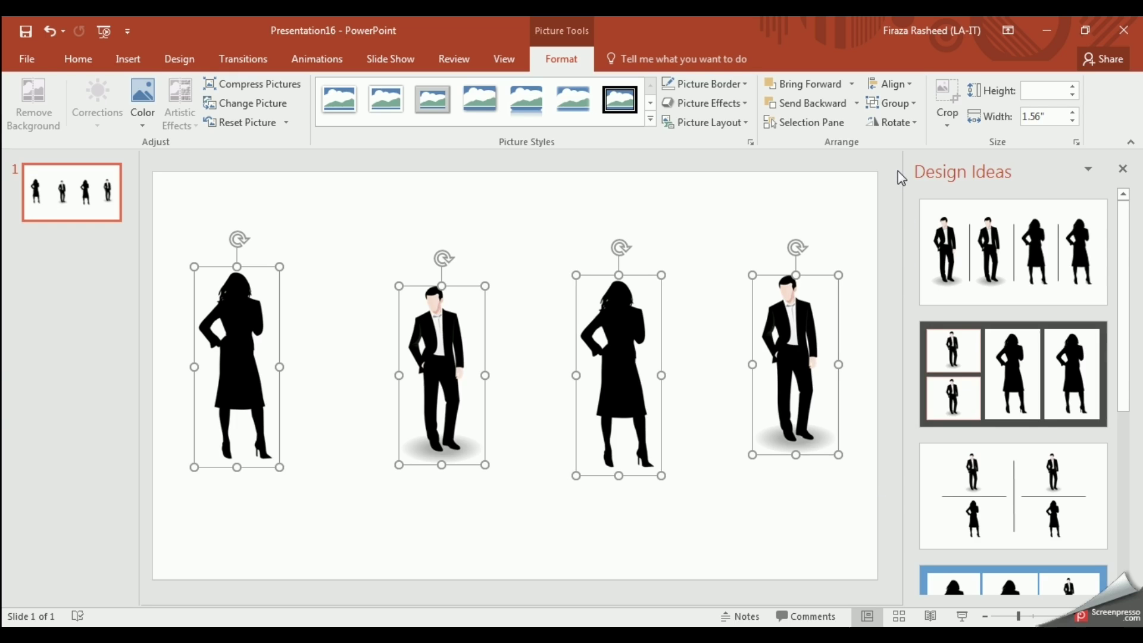
Step: Distribute the four selected silhouettes horizontally and align their middles
left_click(909, 89)
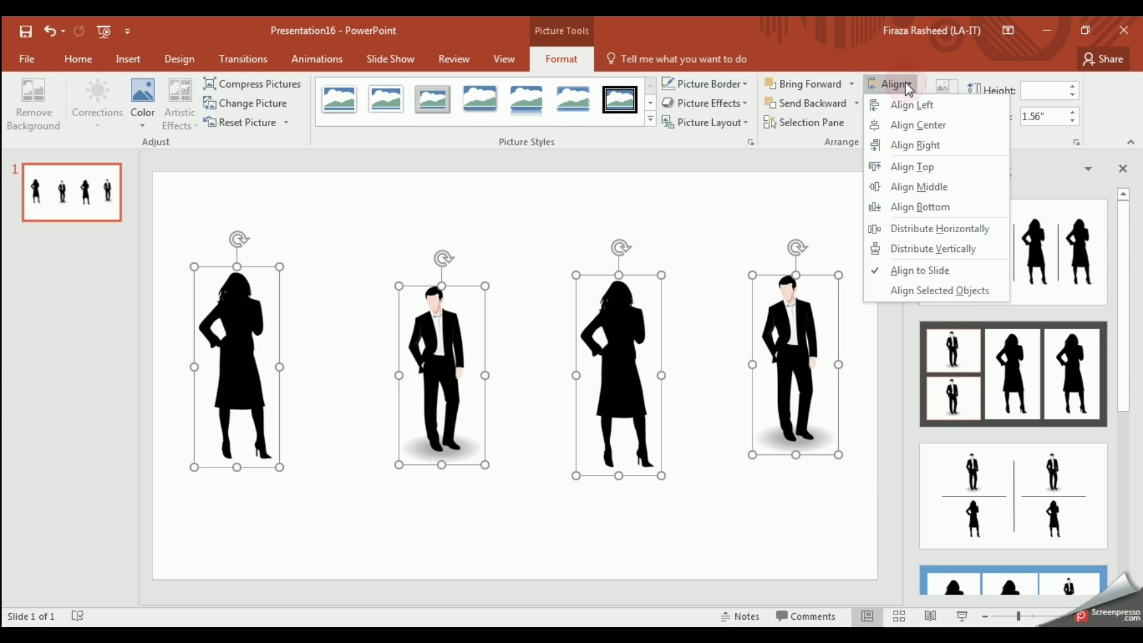
left_click(923, 229)
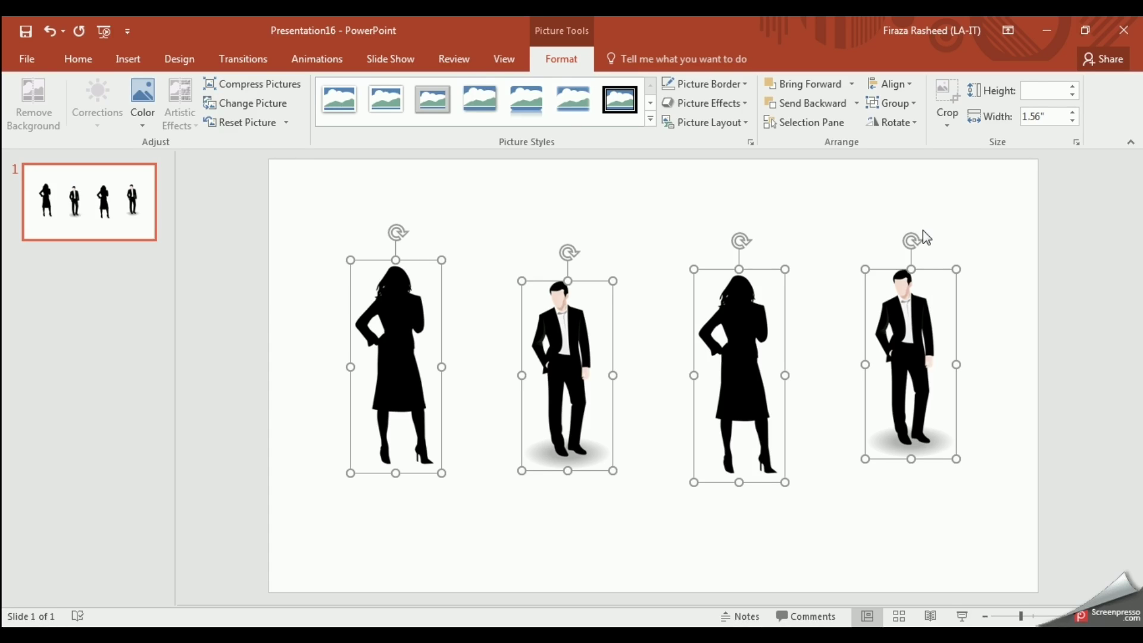
left_click(915, 85)
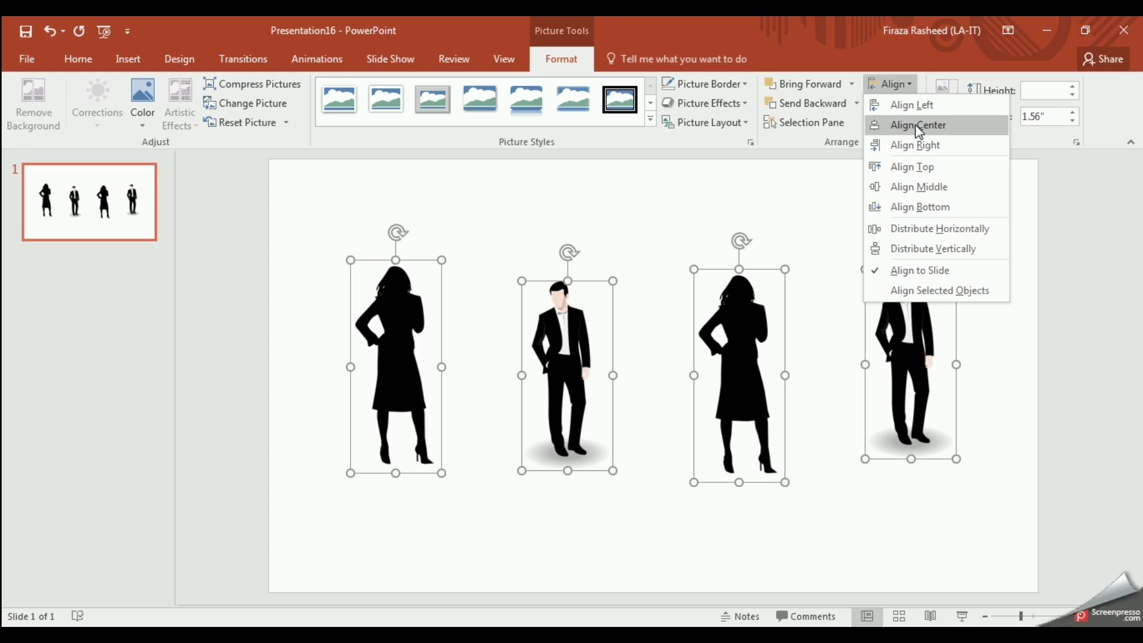
left_click(919, 187)
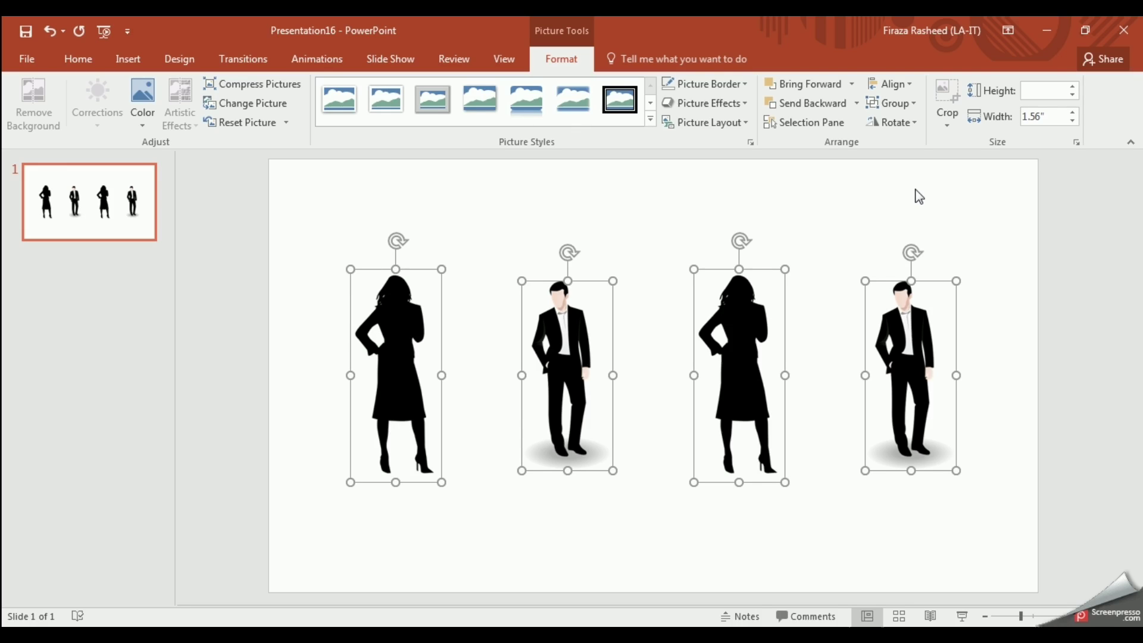
Step: Resize all four silhouettes to 1" wide, align them to the slide's middle, then deselect
left_click(1050, 90)
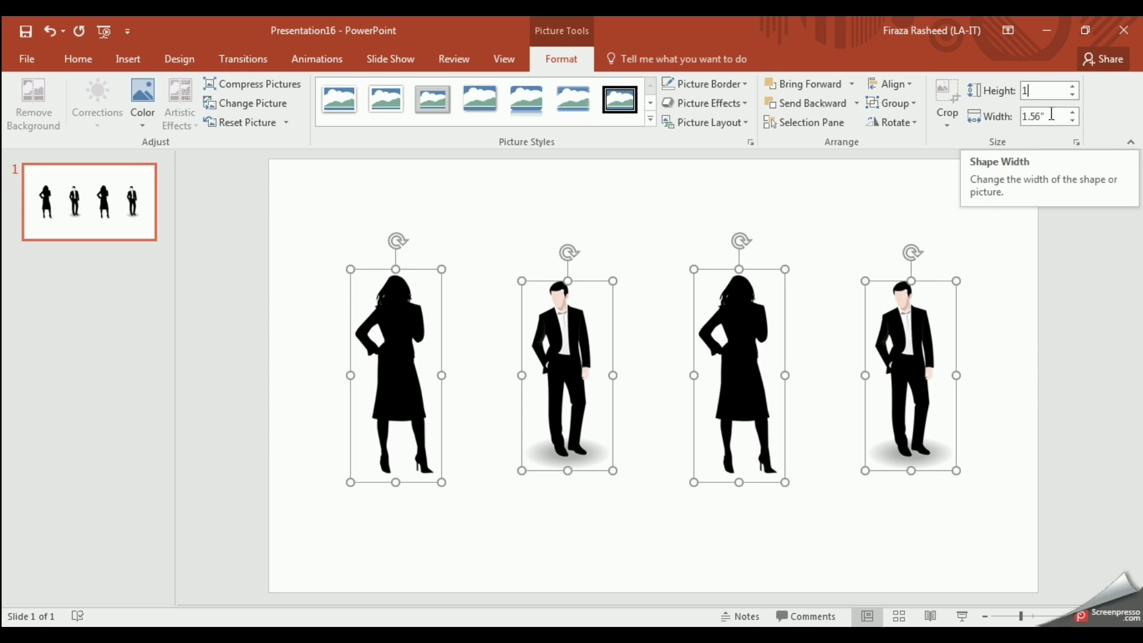
left_click(1051, 115)
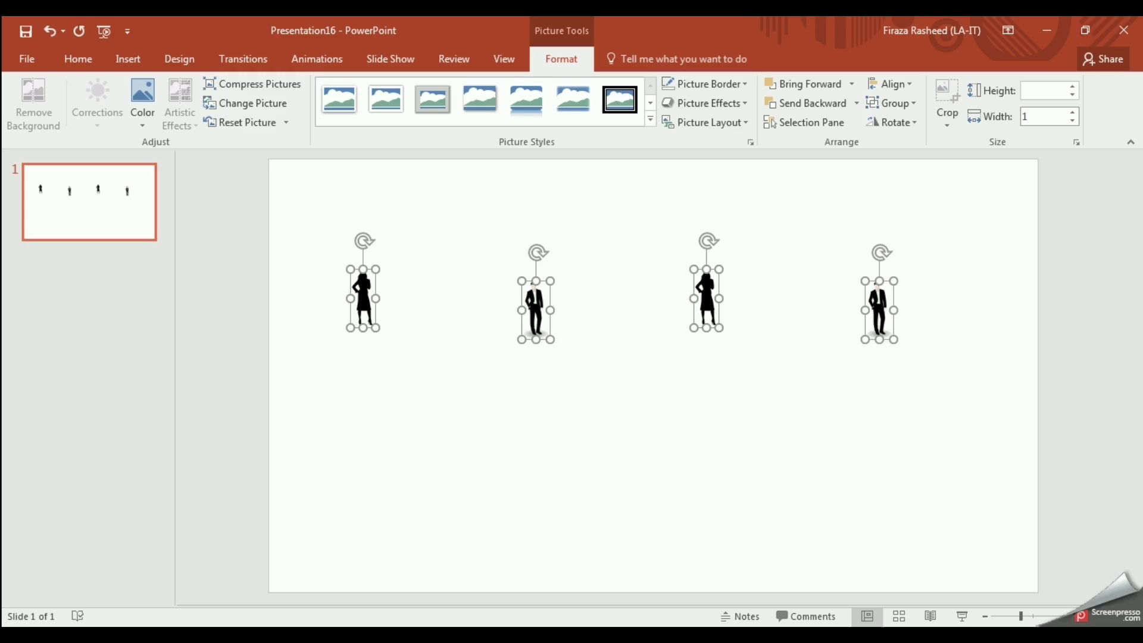
key("Return")
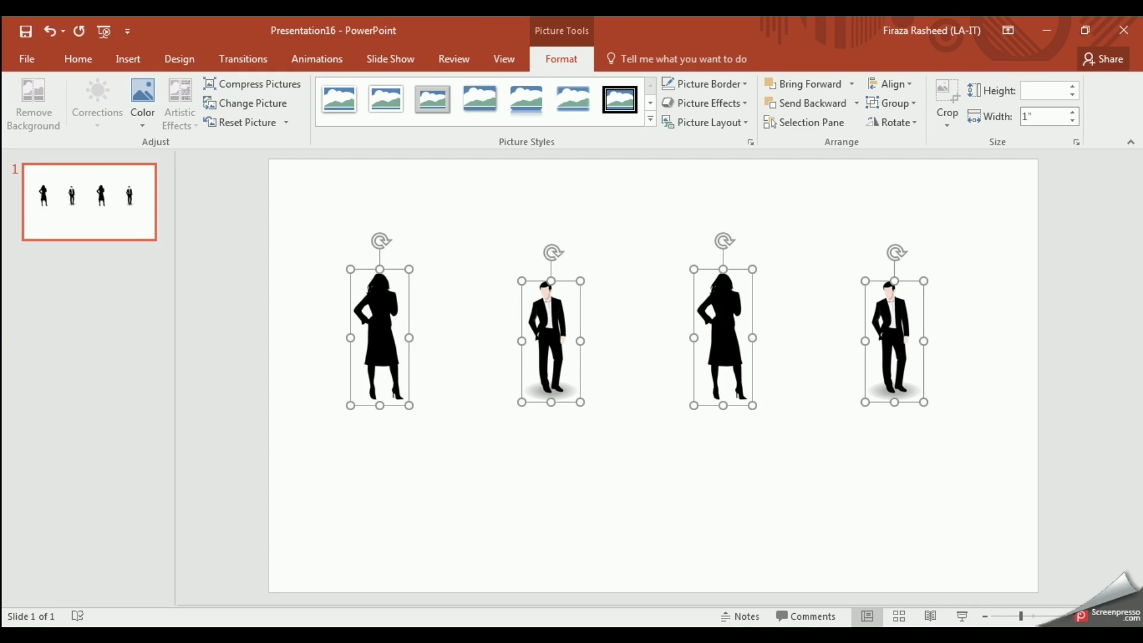
left_click(915, 89)
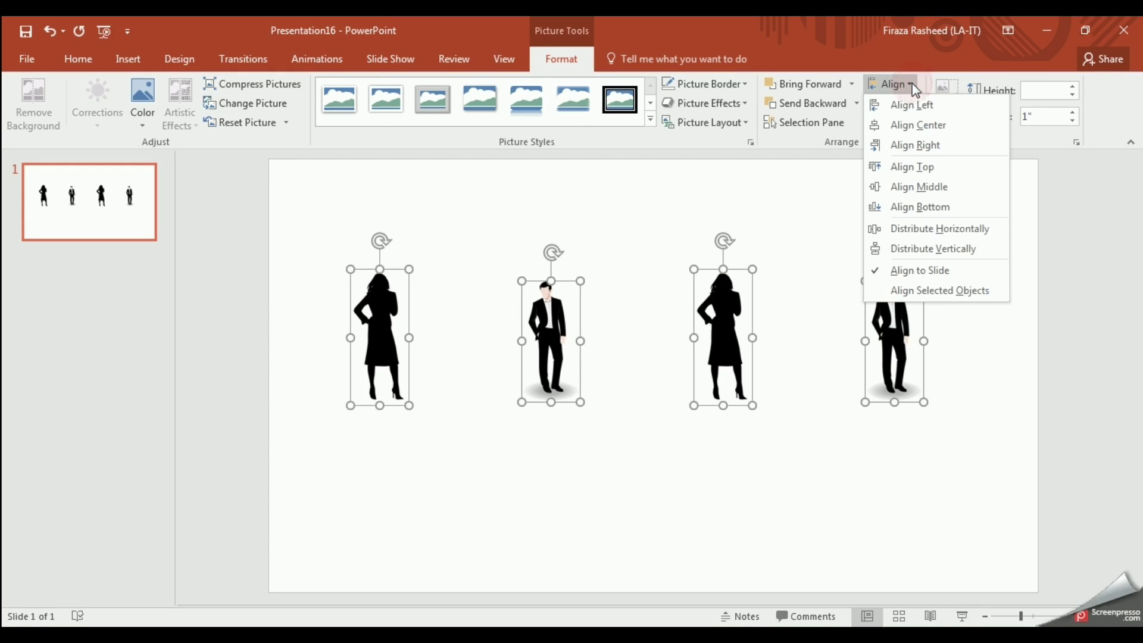
left_click(919, 187)
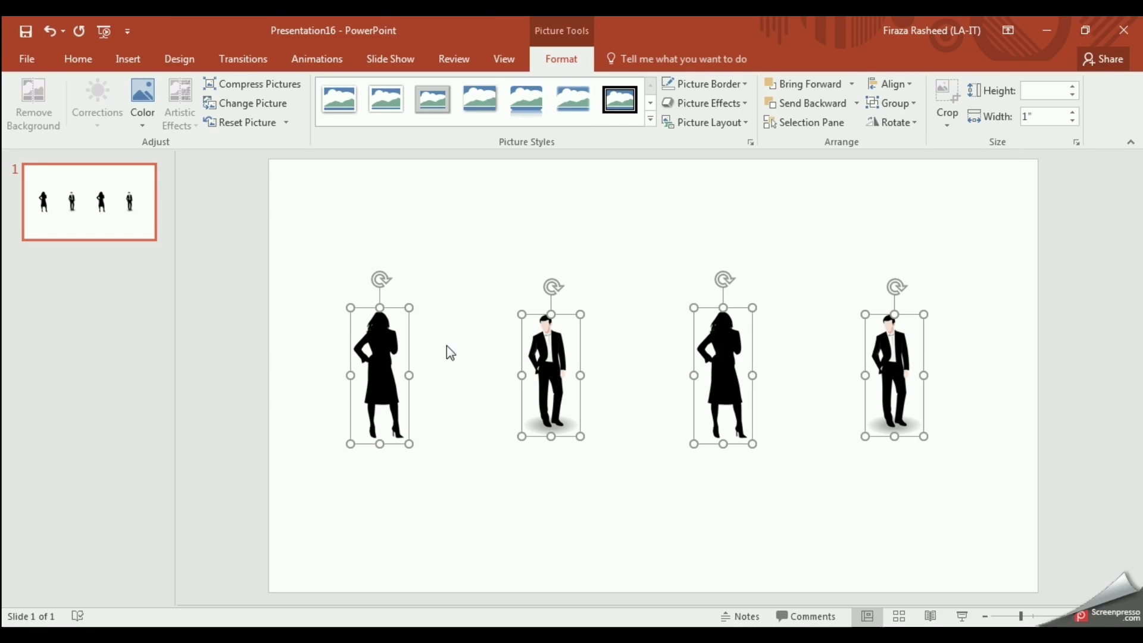
left_click(322, 360)
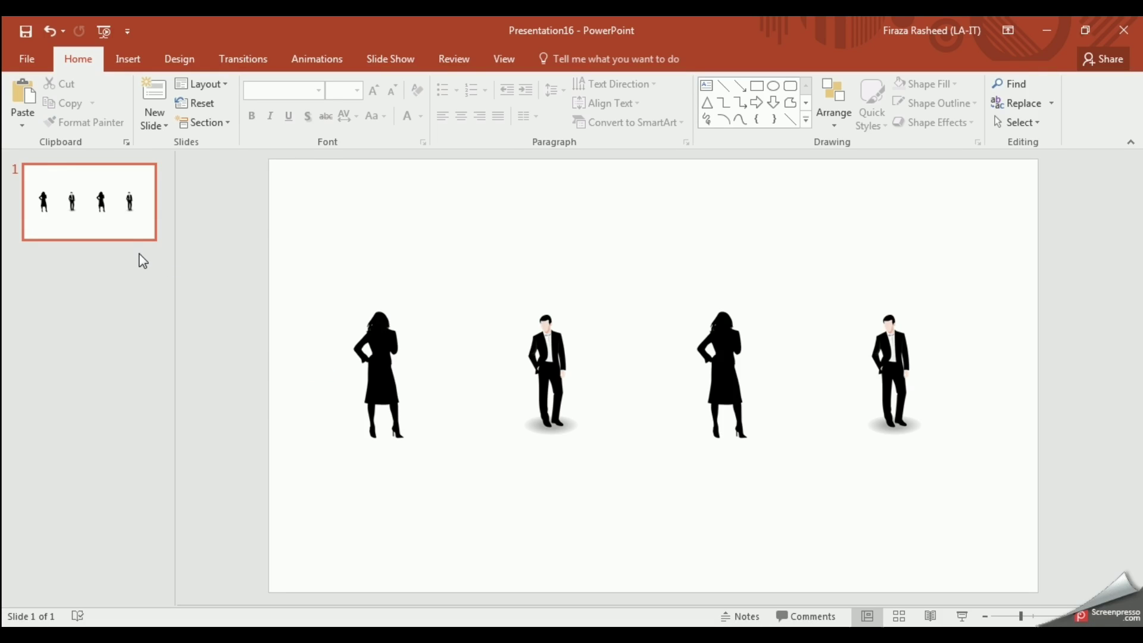
Step: Duplicate slide 1, then on slide 2 enlarge the first woman silhouette and move her up-left
right_click(118, 221)
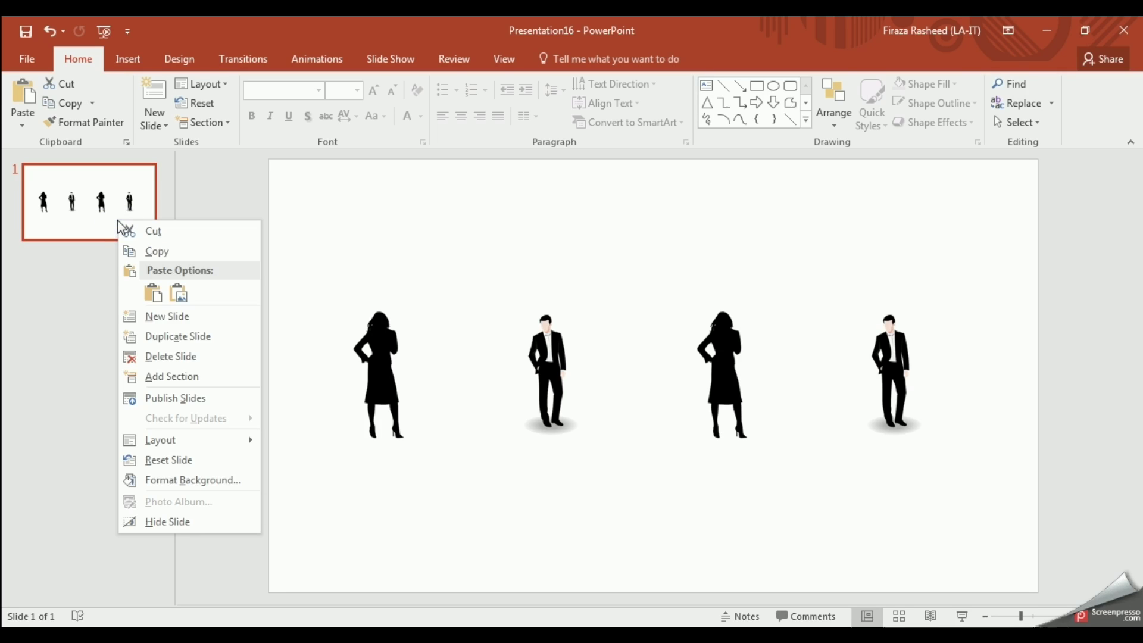
left_click(157, 344)
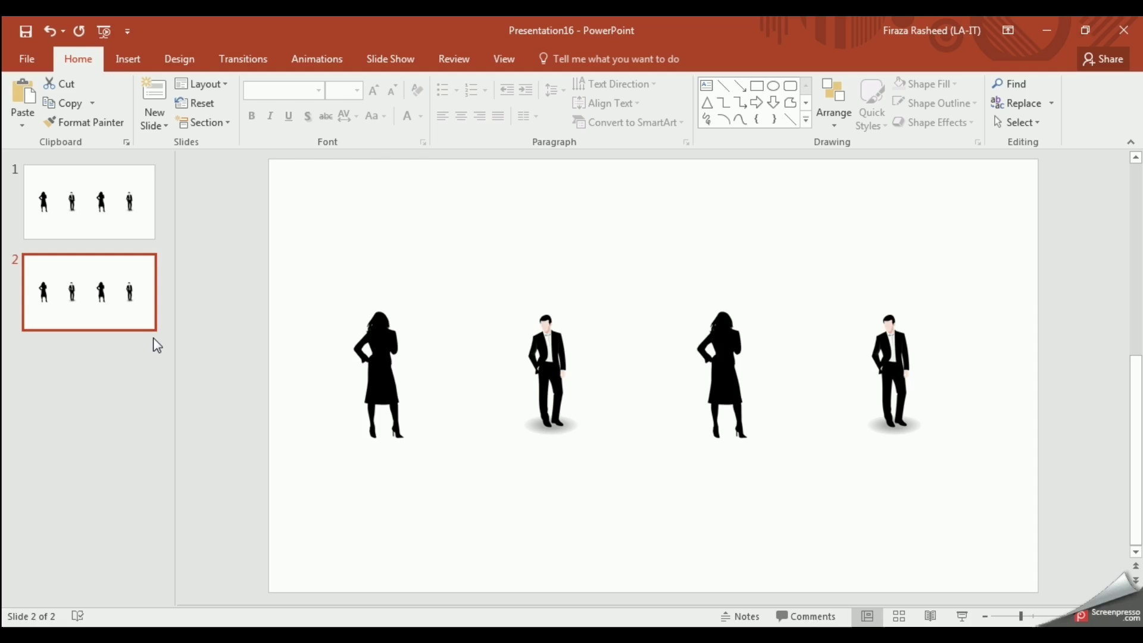
left_click(376, 392)
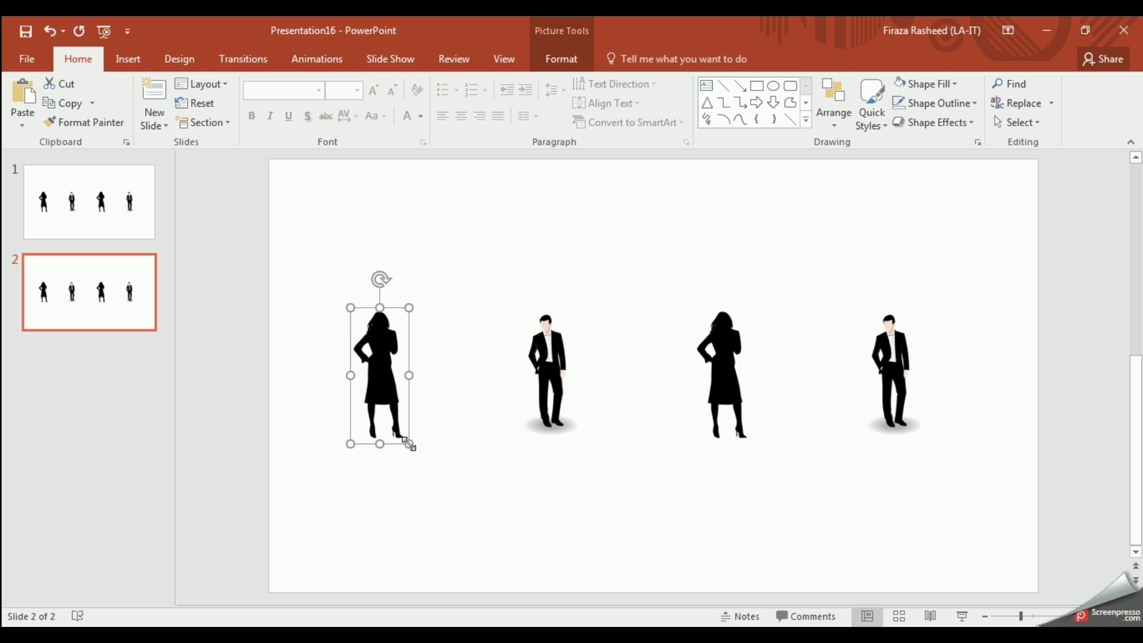
left_click_drag(410, 444, 467, 586)
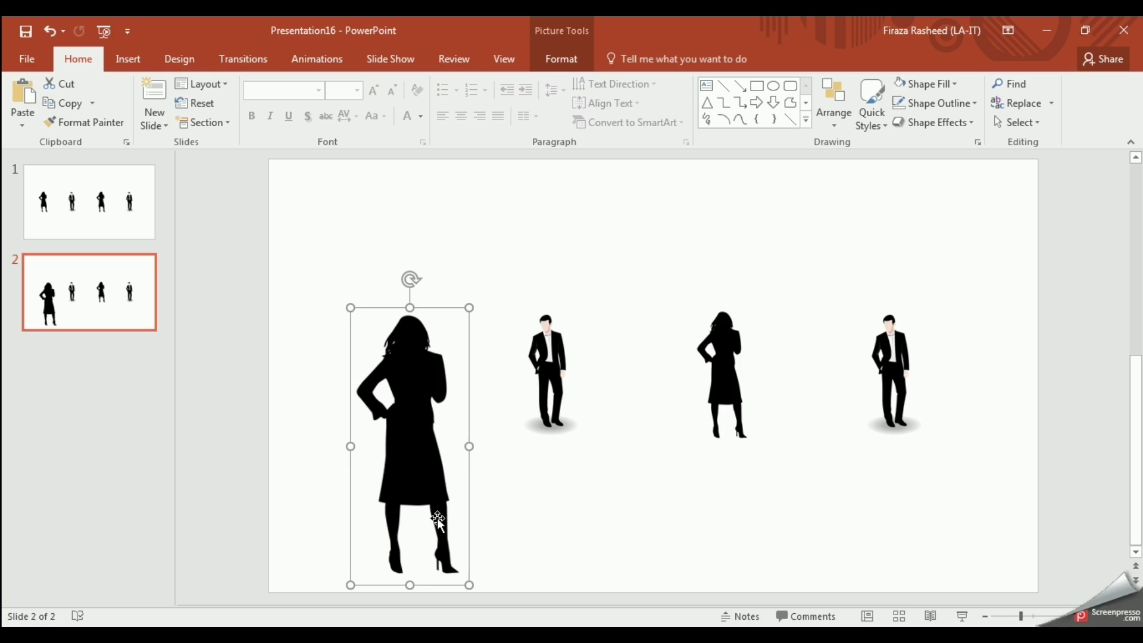
left_click_drag(409, 447, 383, 375)
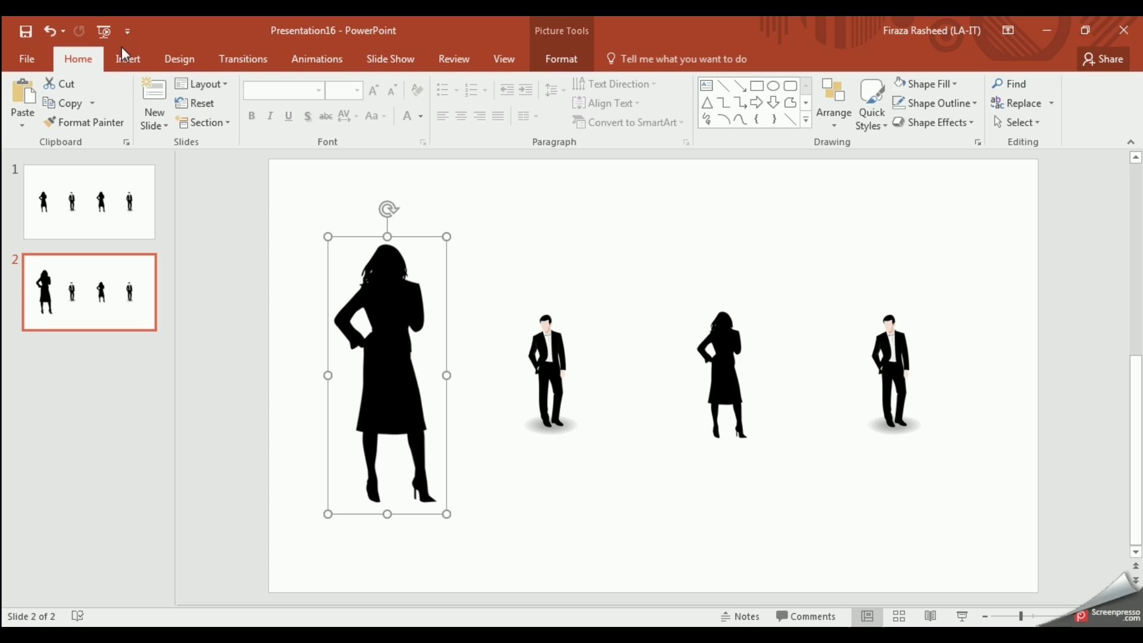
Step: Add a text box beside the large silhouette with the person's name and 'CEO, ABC Company'
left_click(128, 62)
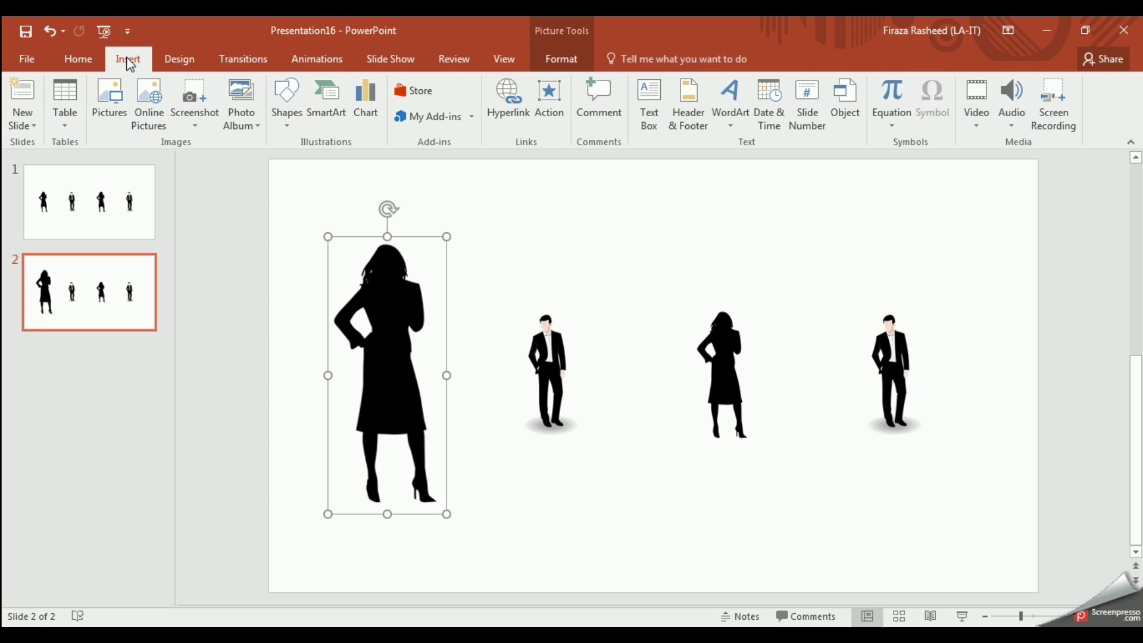
left_click(649, 100)
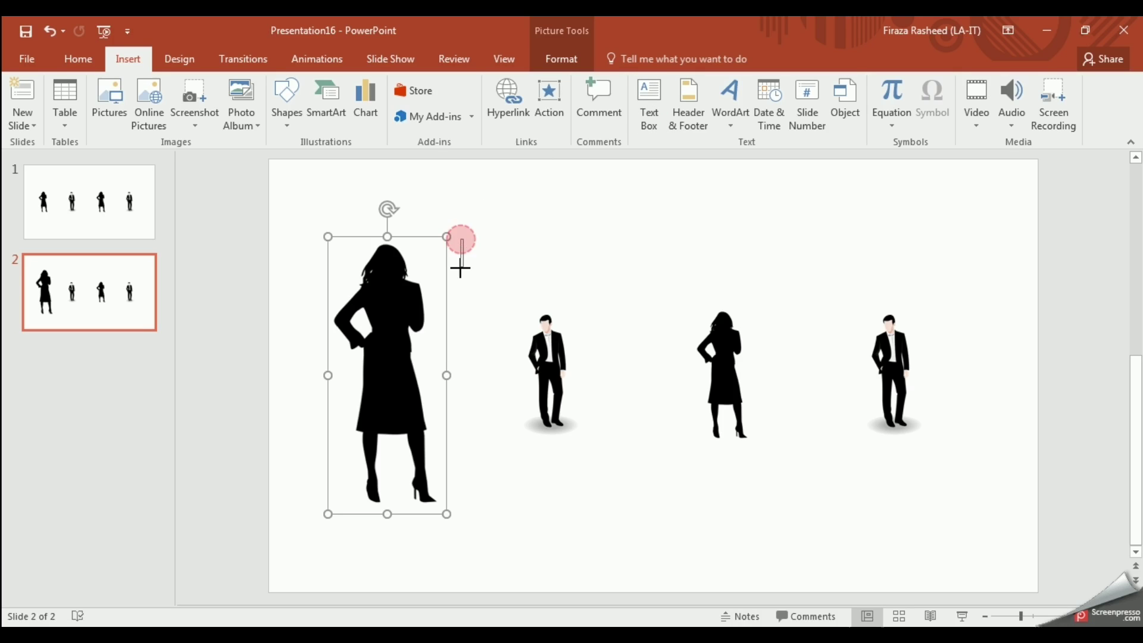
mouse_move(462, 239)
left_mouse_down()
mouse_move(520, 278)
mouse_move(650, 285)
left_mouse_up()
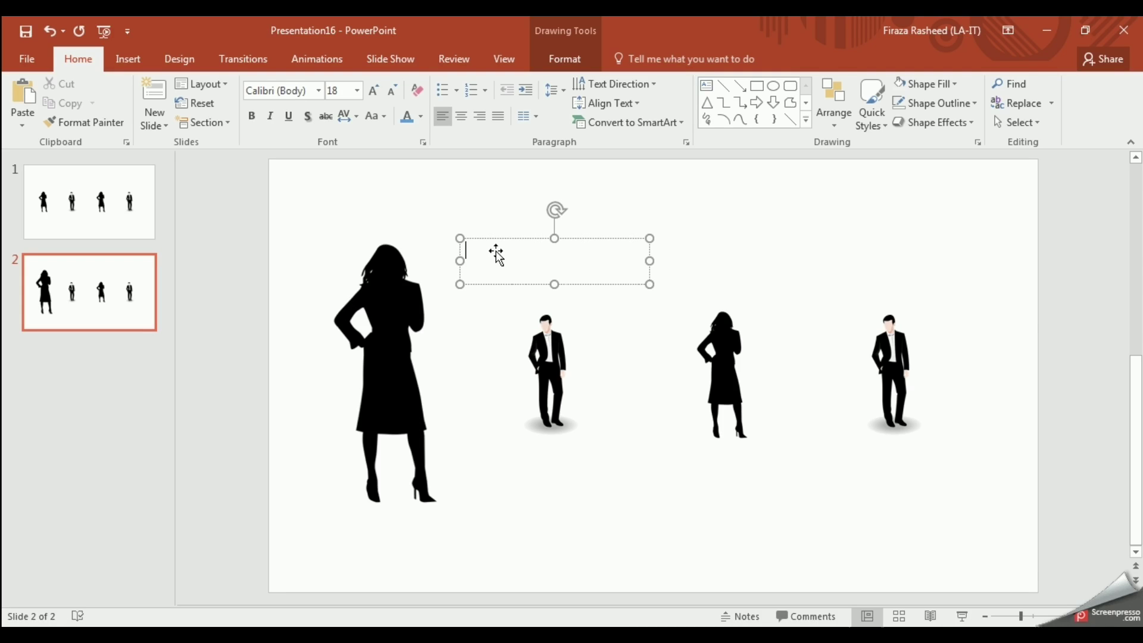
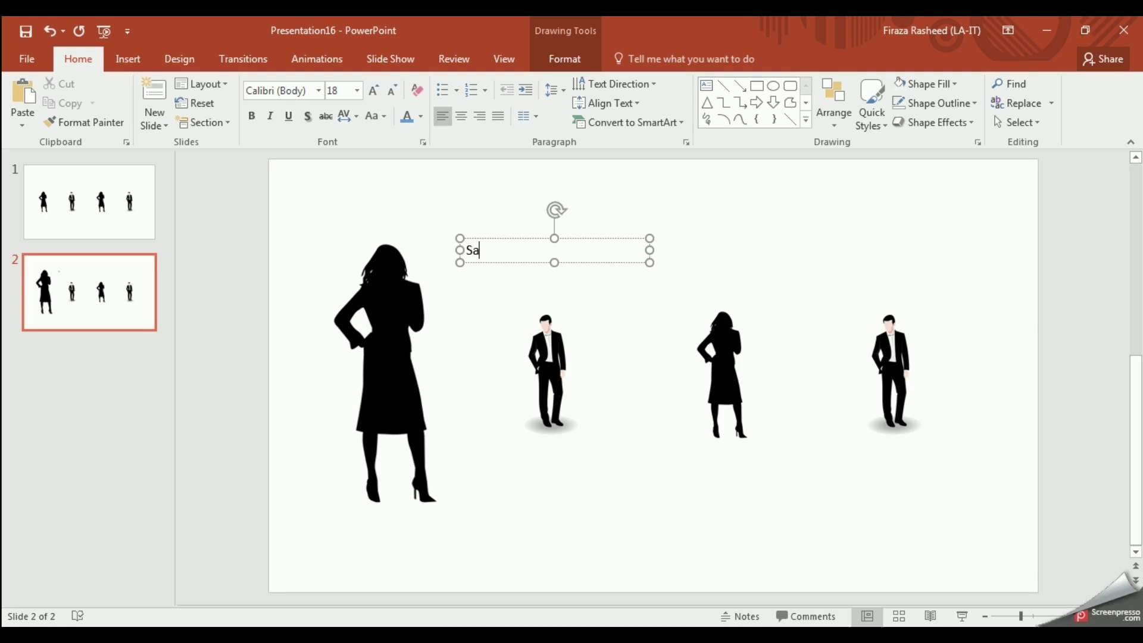
key("Return")
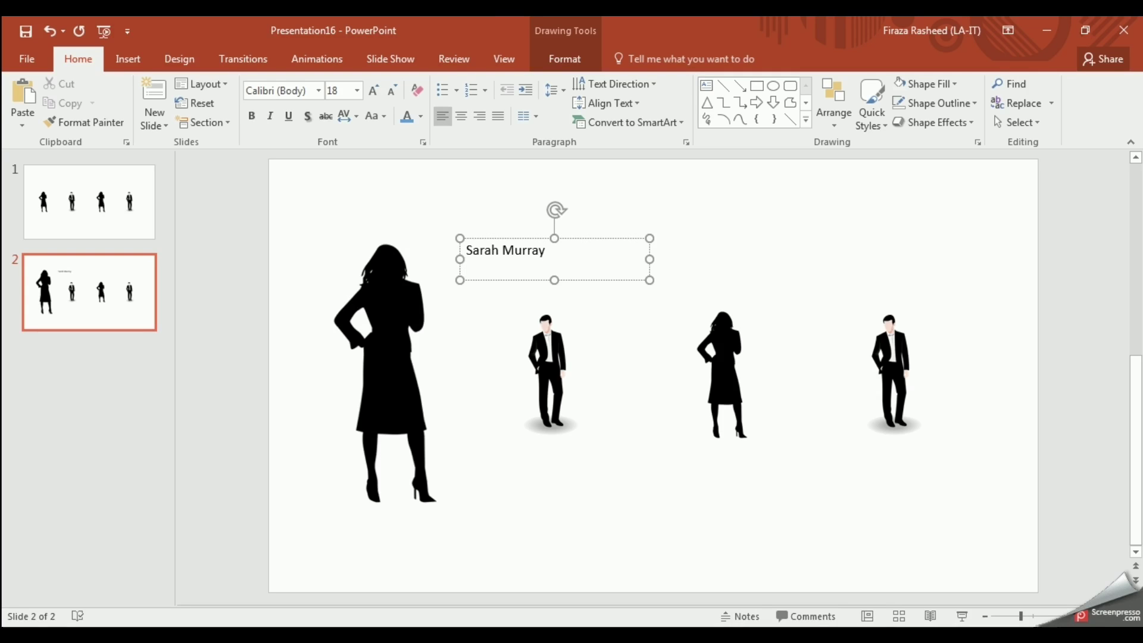
type("CEO")
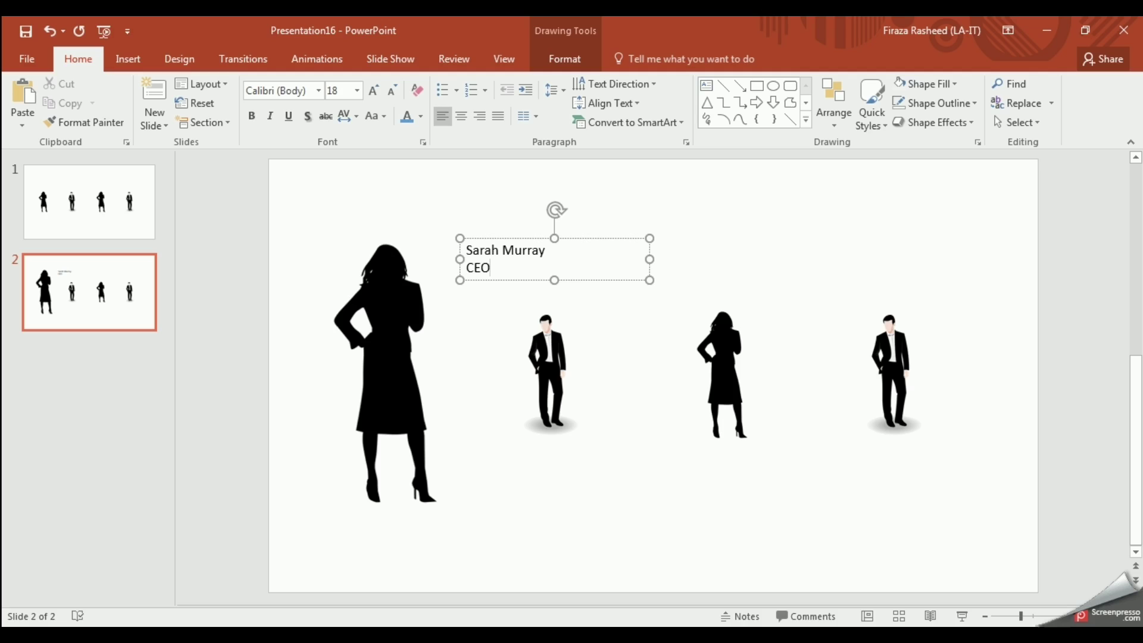
type(", ABC Co")
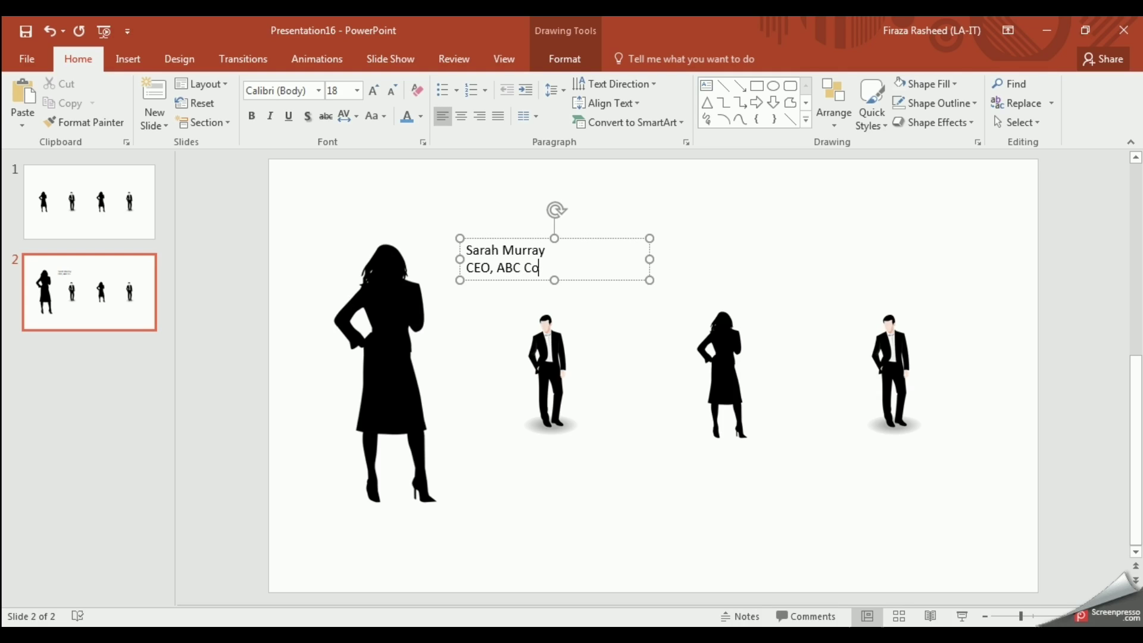
type("mpany")
Step: Move the caption closer to the silhouette and make its text 24 pt blue
left_click_drag(586, 273, 547, 271)
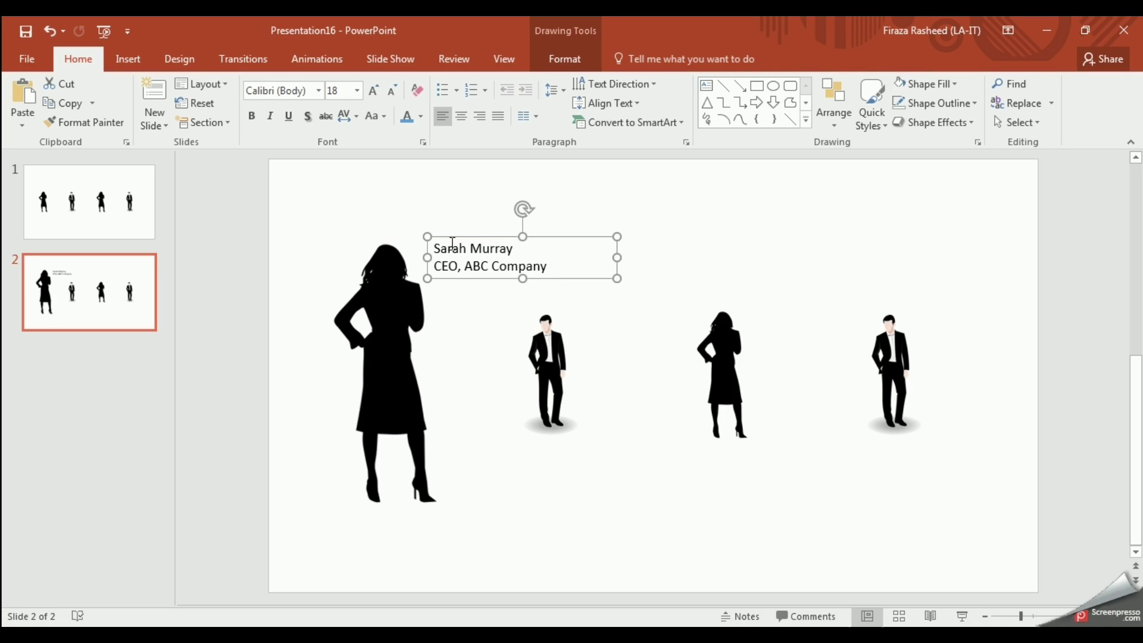
left_click_drag(436, 248, 550, 272)
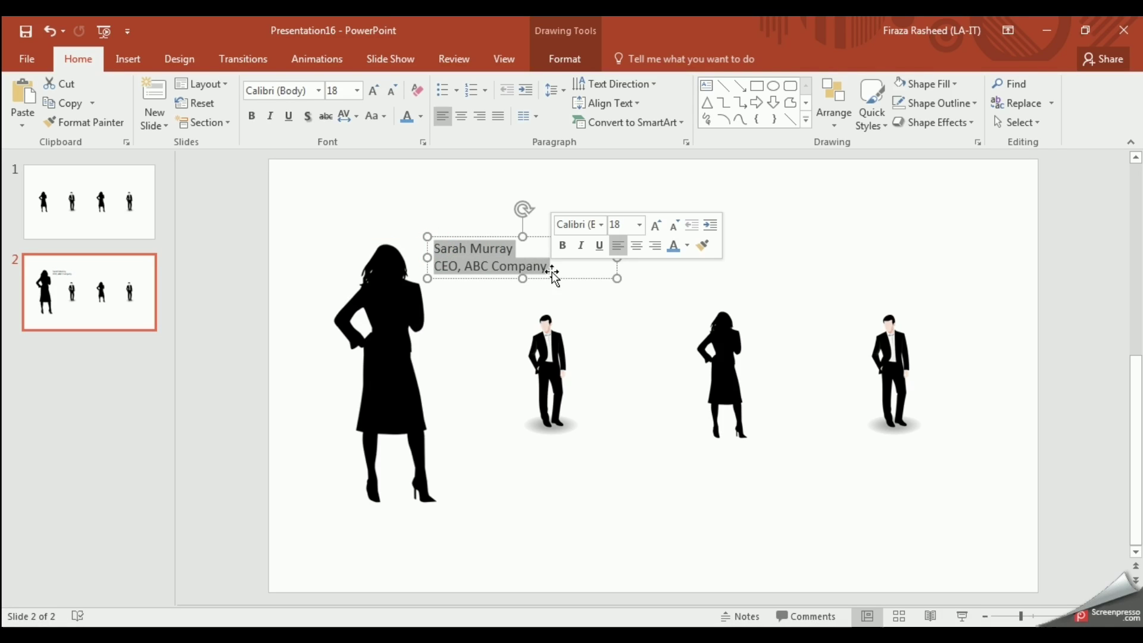
left_click(372, 94)
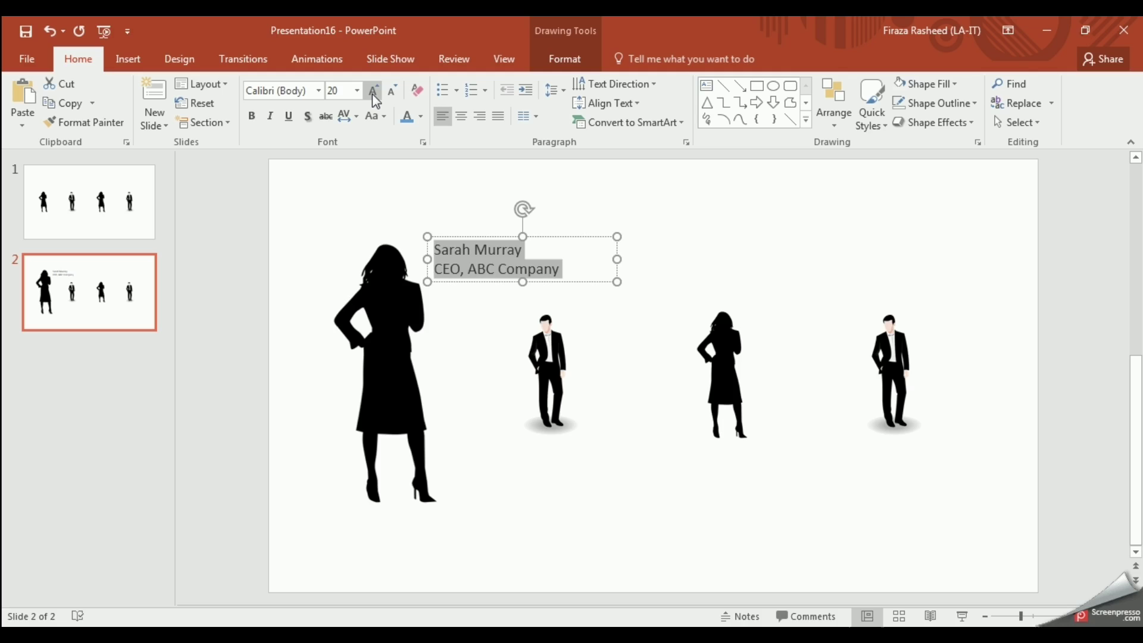
left_click(372, 95)
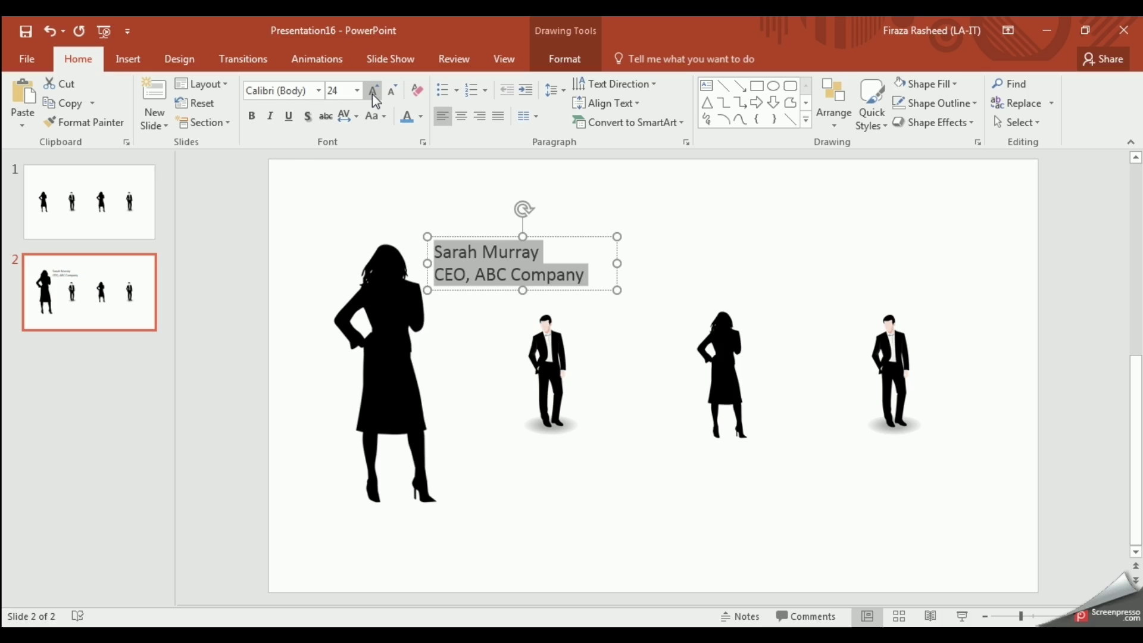
left_click(407, 119)
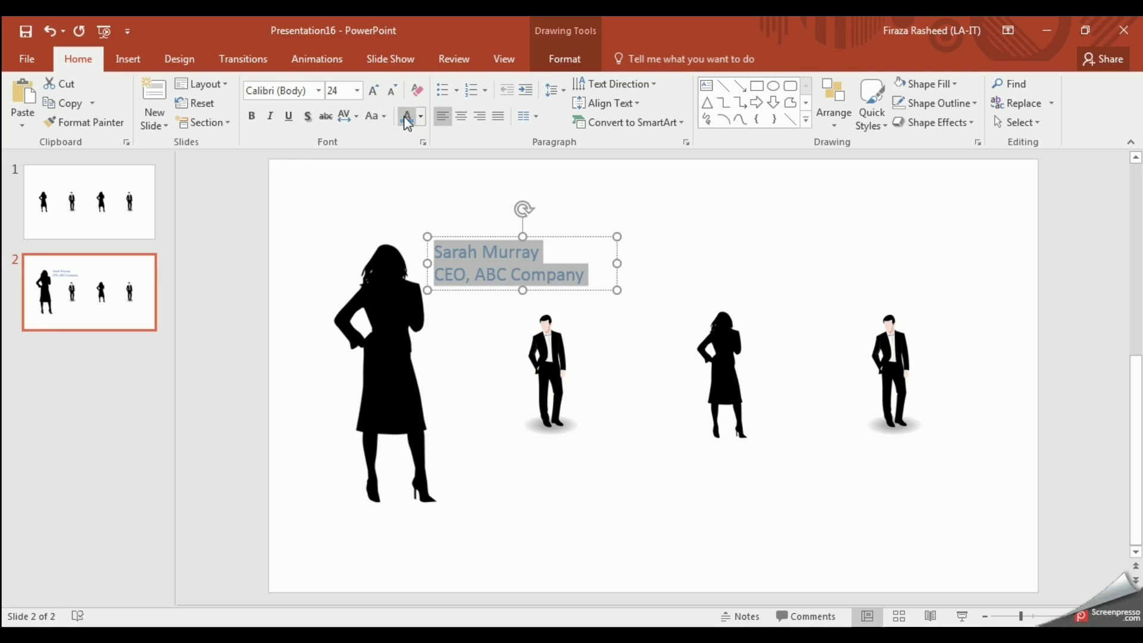
Step: Recolour the large woman silhouette to Blue, Accent color 1 Light, then deselect it
left_click(388, 362)
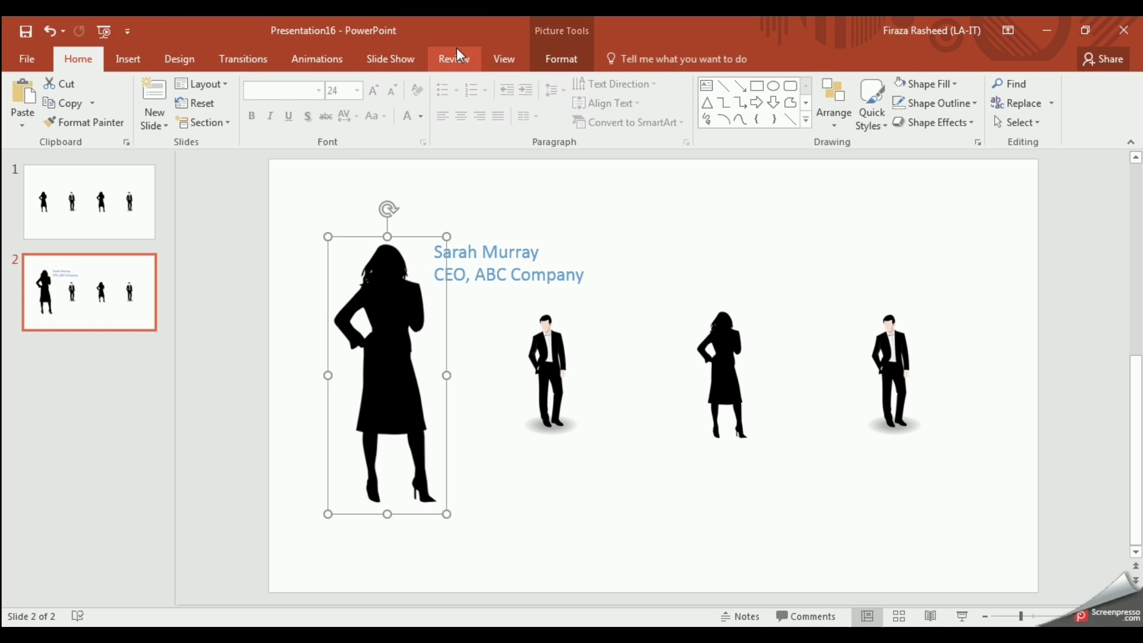
left_click(558, 63)
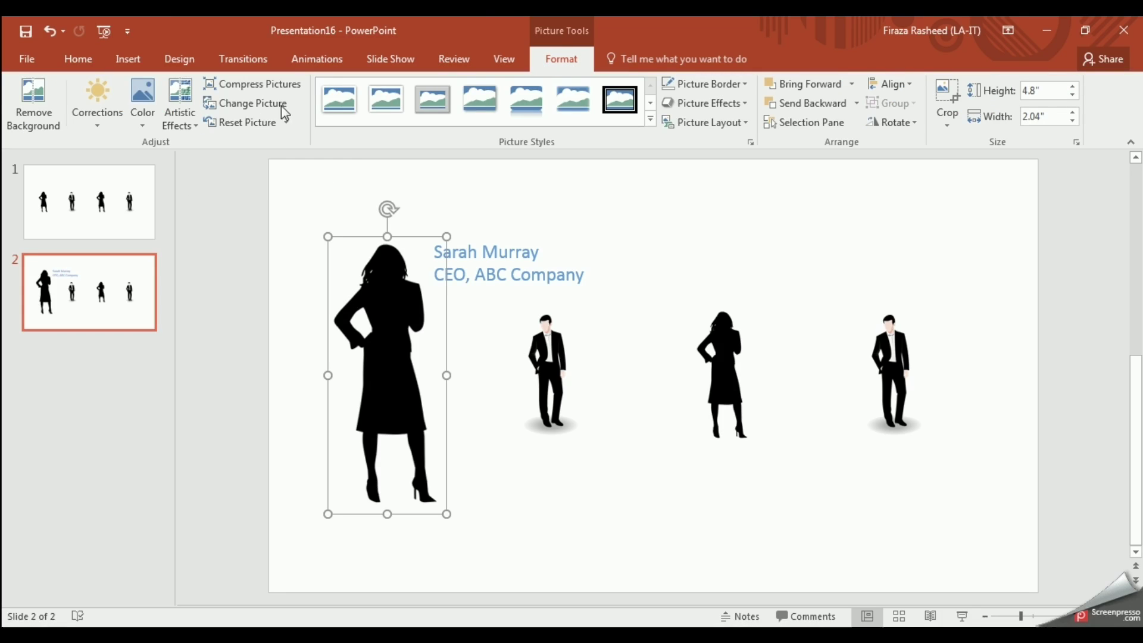
left_click(143, 126)
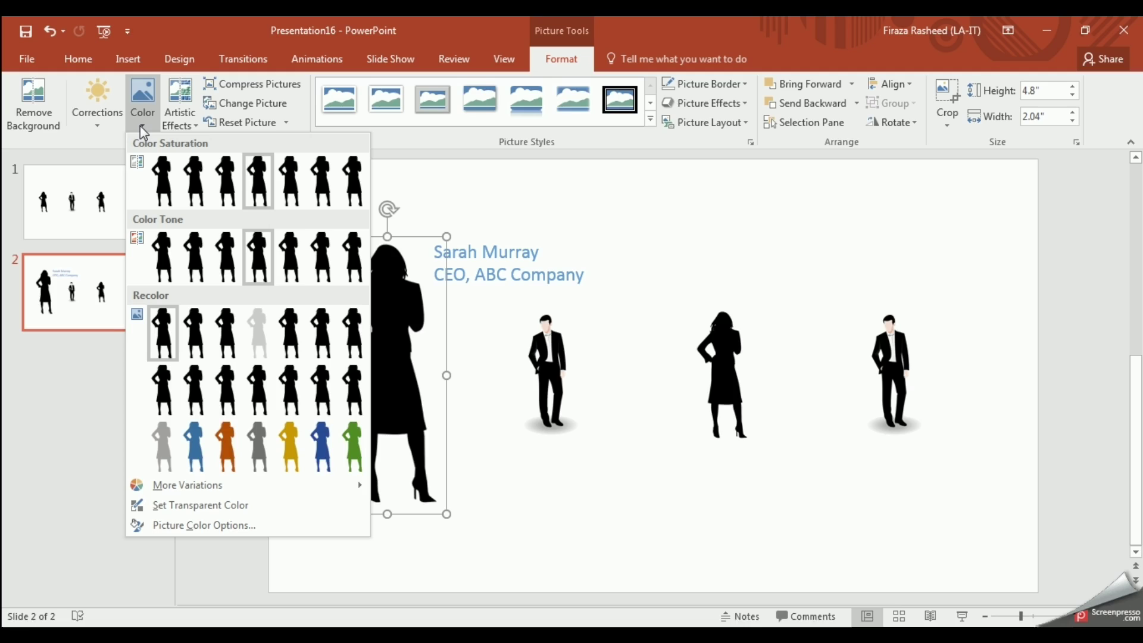
left_click(199, 446)
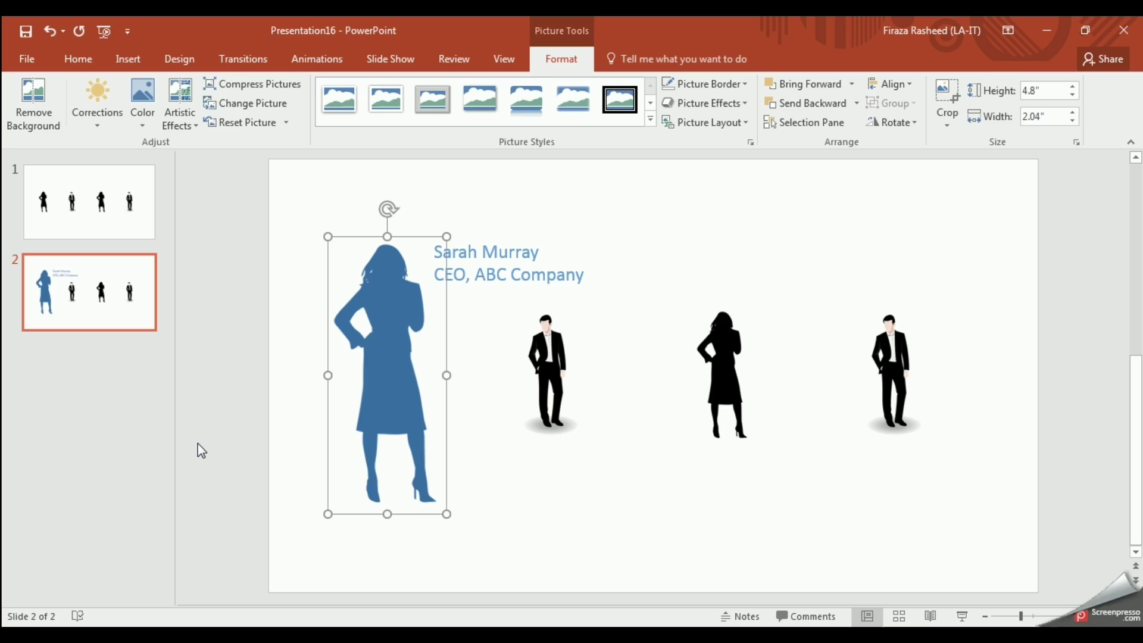
left_click(341, 582)
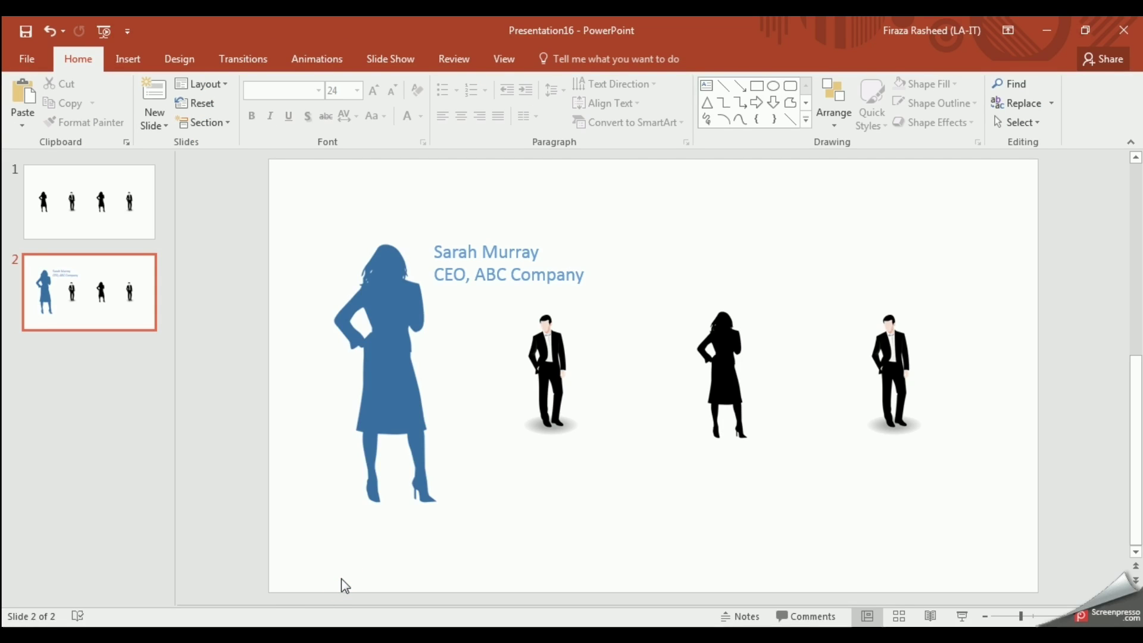
Step: Apply the Morph transition to slide 2 and duplicate it as slide 3
left_click(268, 59)
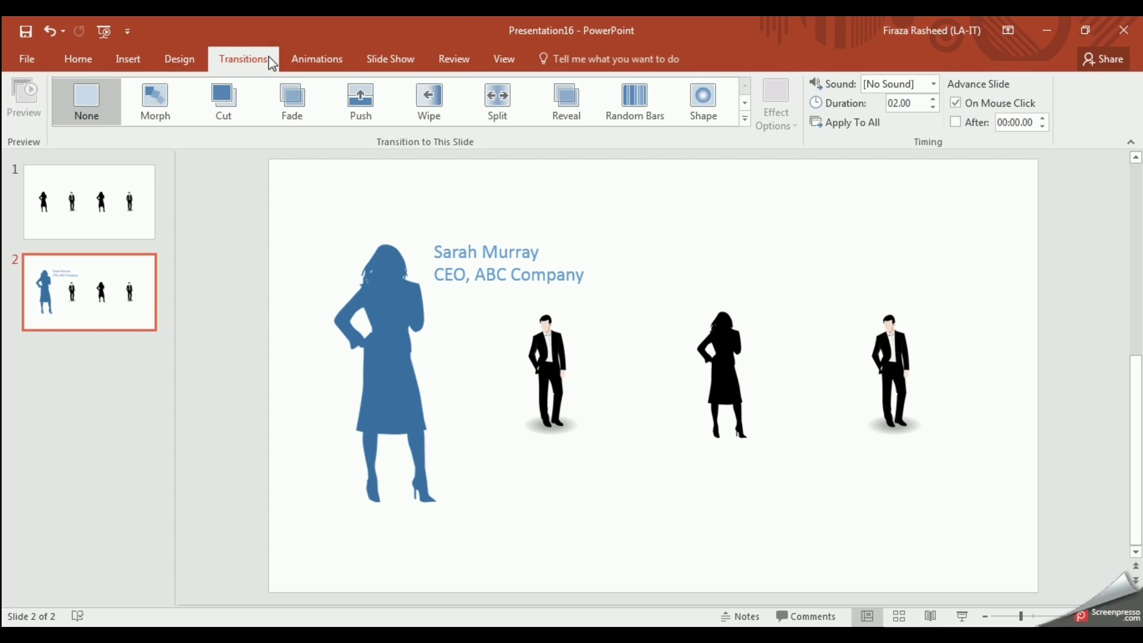
left_click(155, 106)
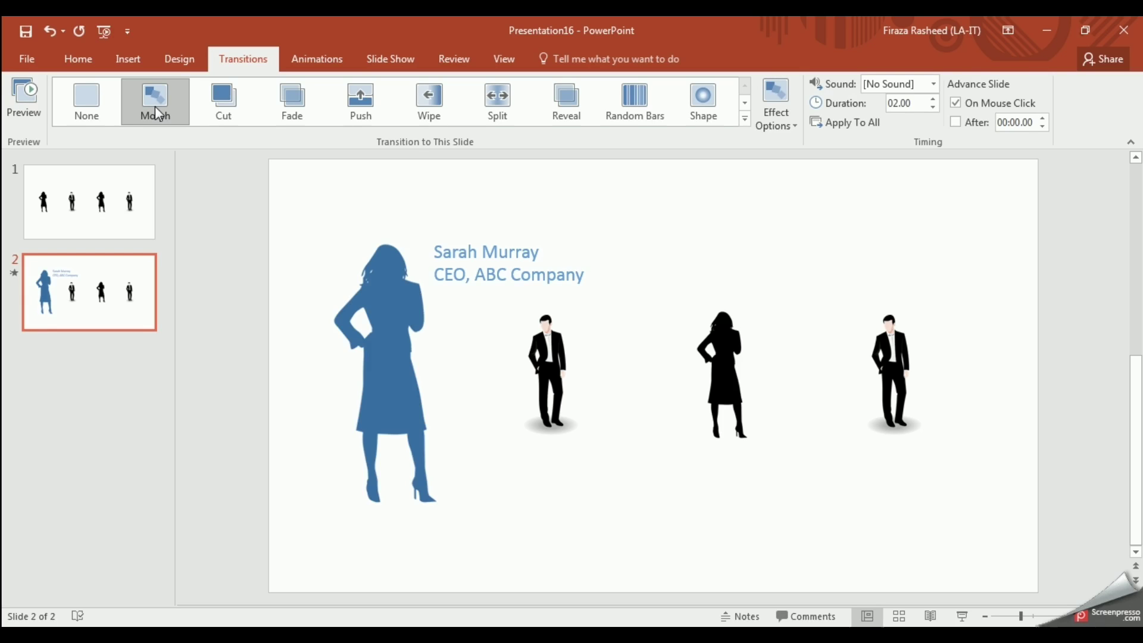
right_click(107, 320)
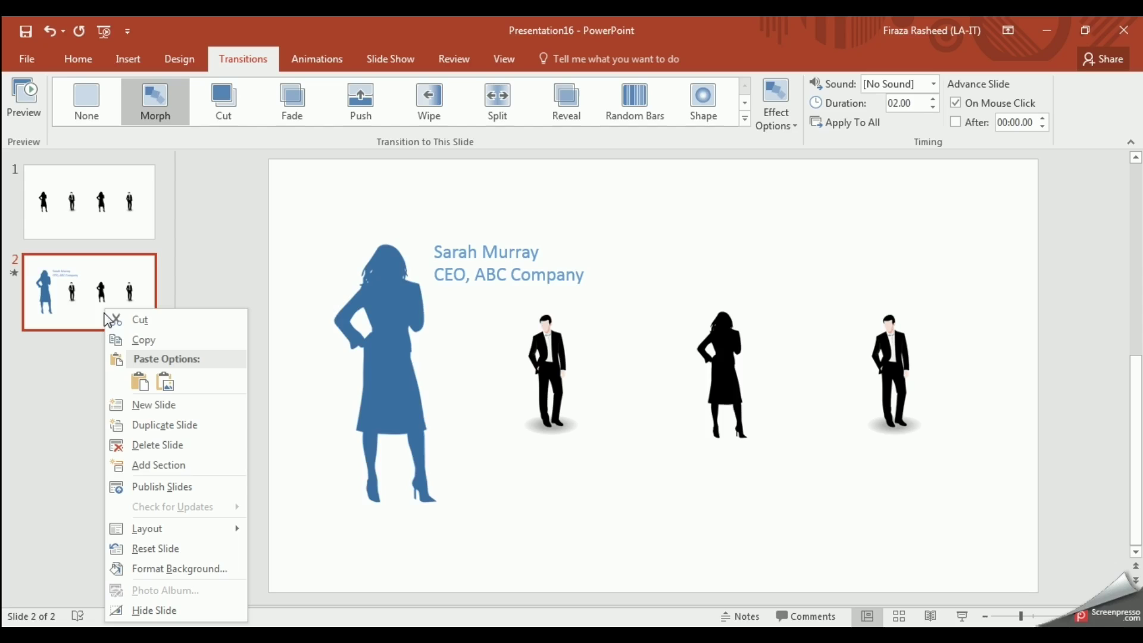
left_click(155, 425)
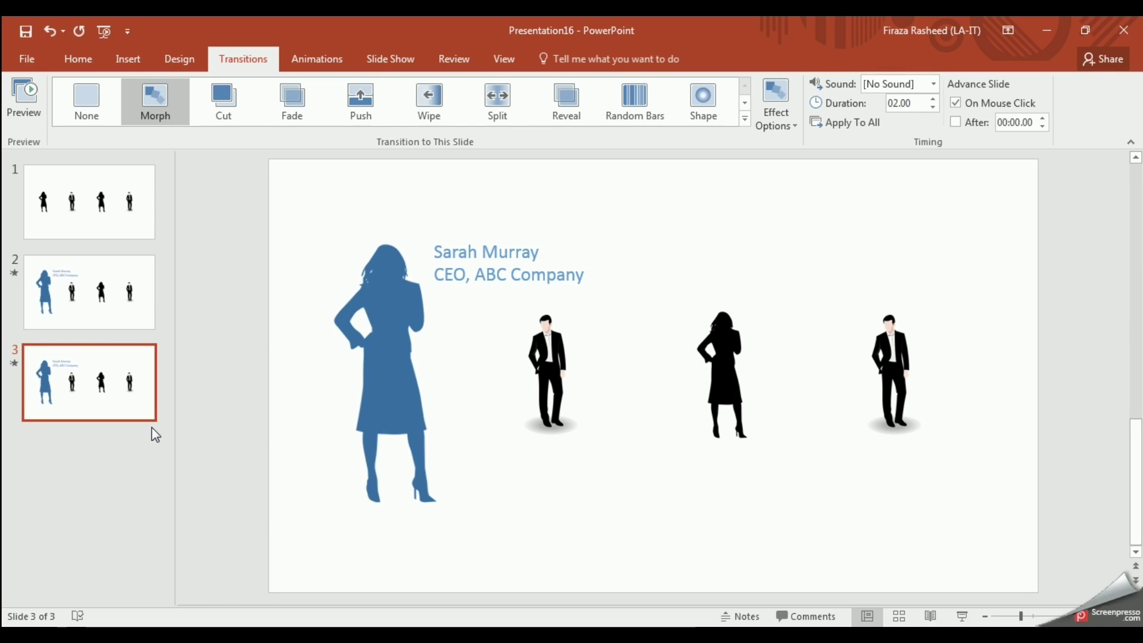
Step: Shrink the blue woman silhouette on slide 3 and move her down into the row
left_click(382, 402)
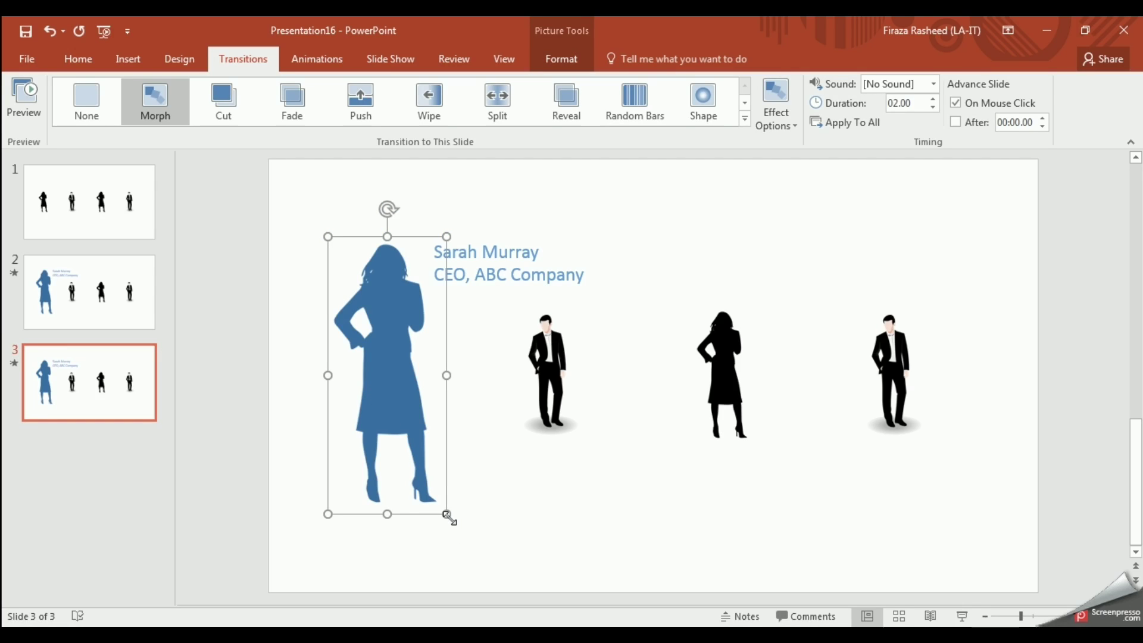
left_click_drag(448, 516, 373, 357)
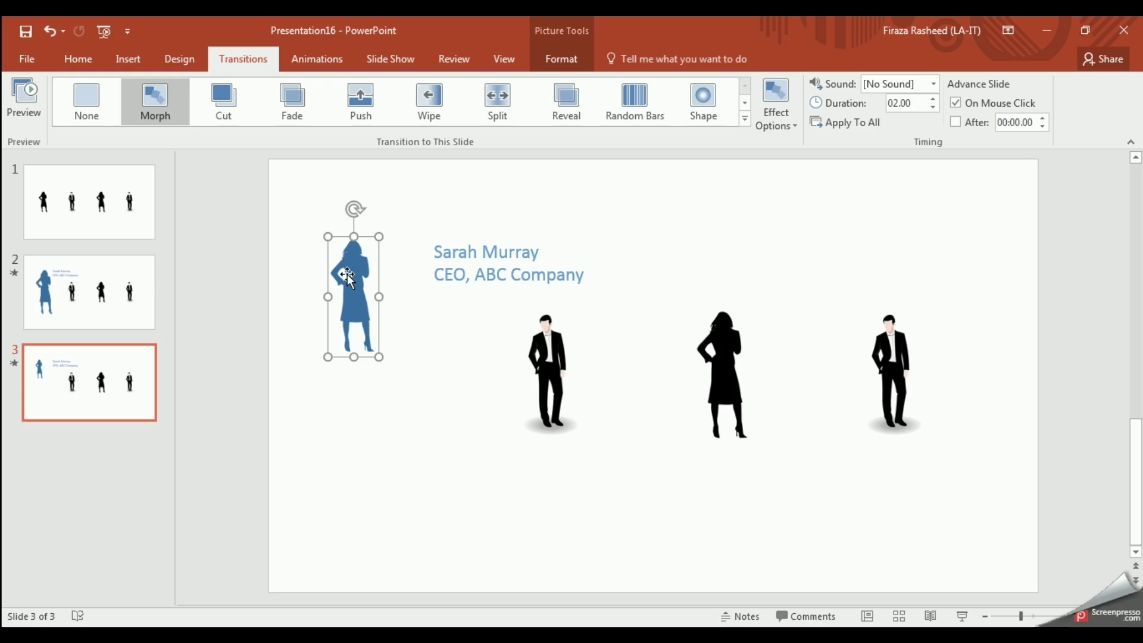
left_click_drag(350, 279, 368, 344)
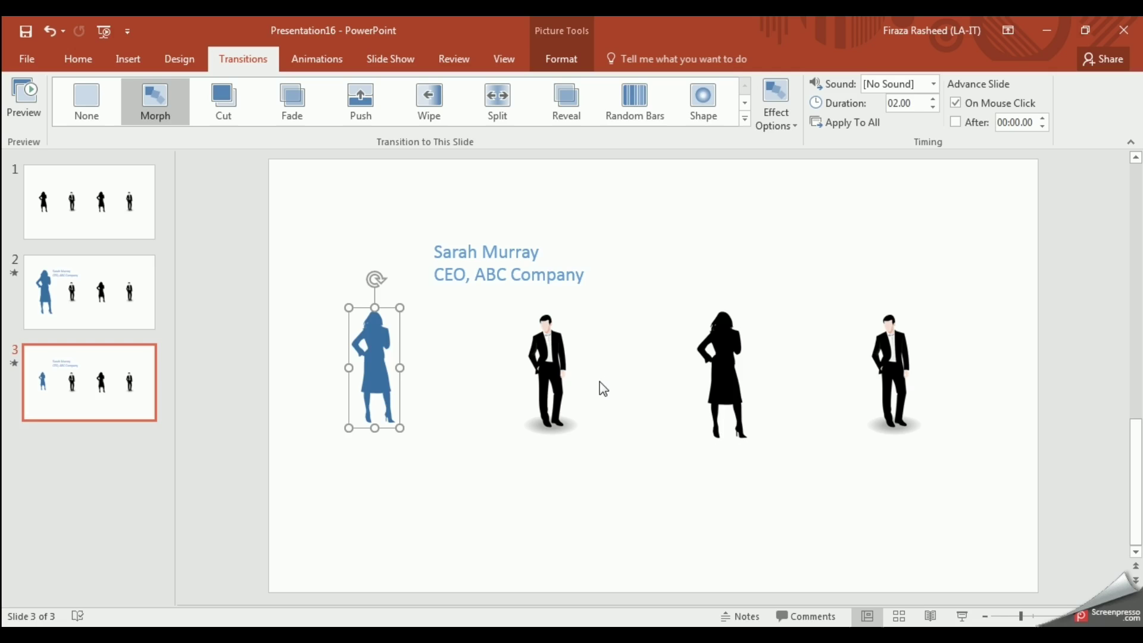
Step: Set the blue silhouette's size to 2.35" high by 1" wide
left_click(721, 390)
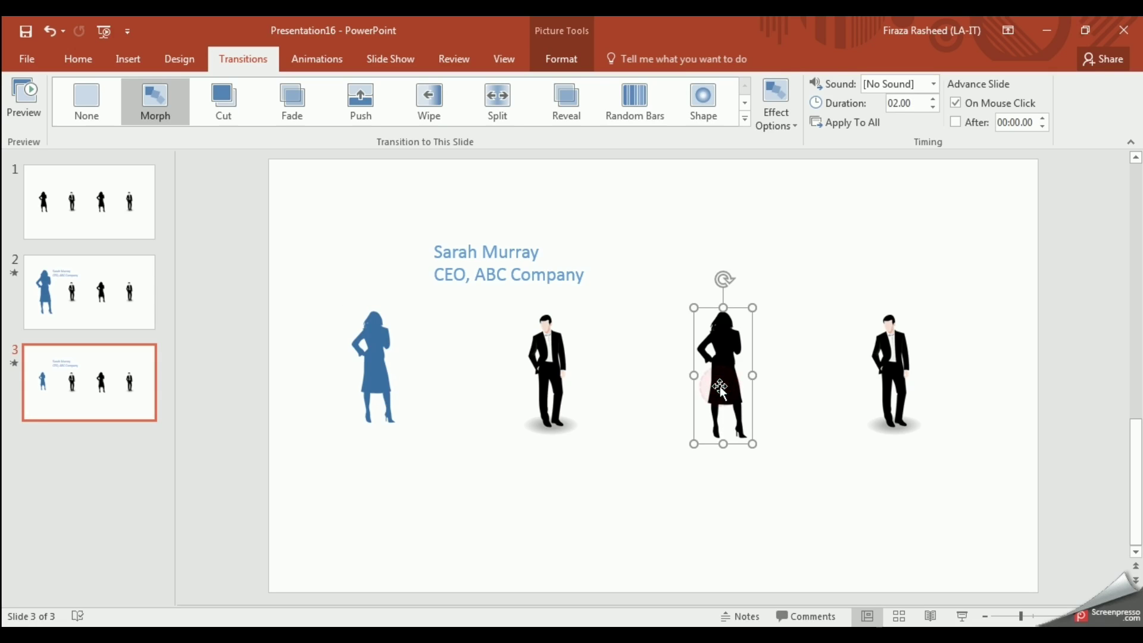
left_click(575, 58)
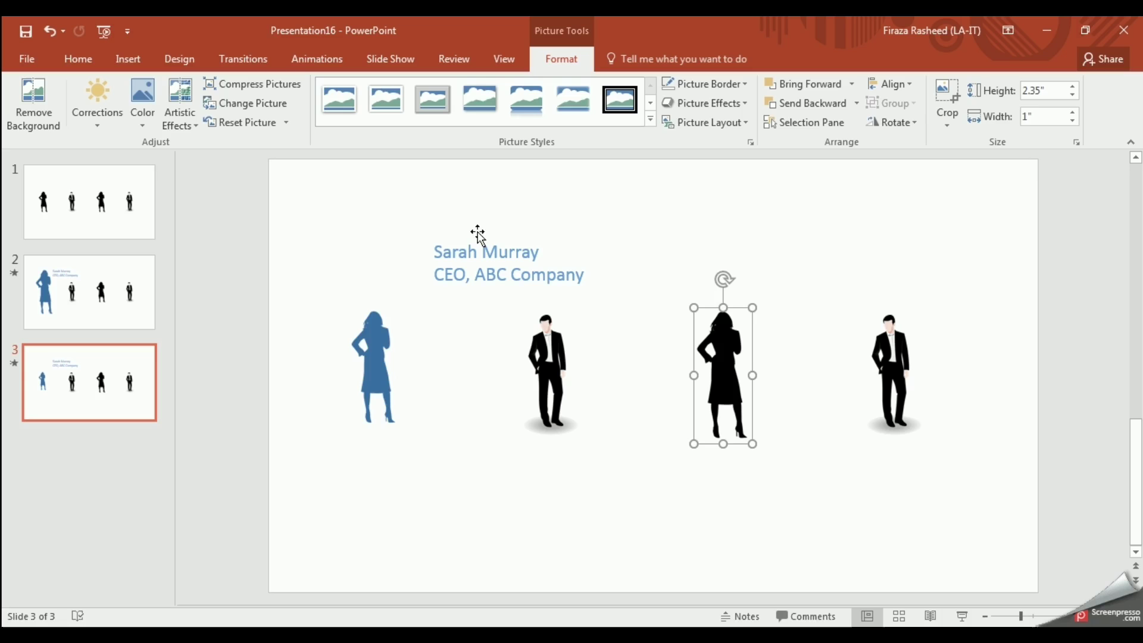
left_click(381, 390)
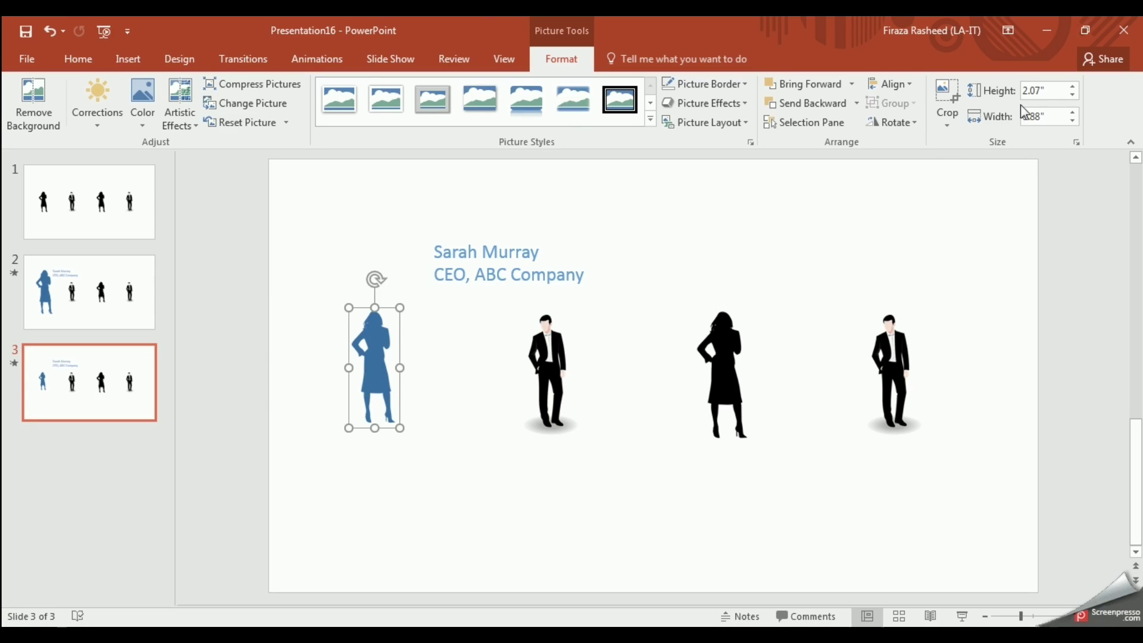
double_click(1049, 95)
type("2.35")
double_click(1047, 117)
type("1")
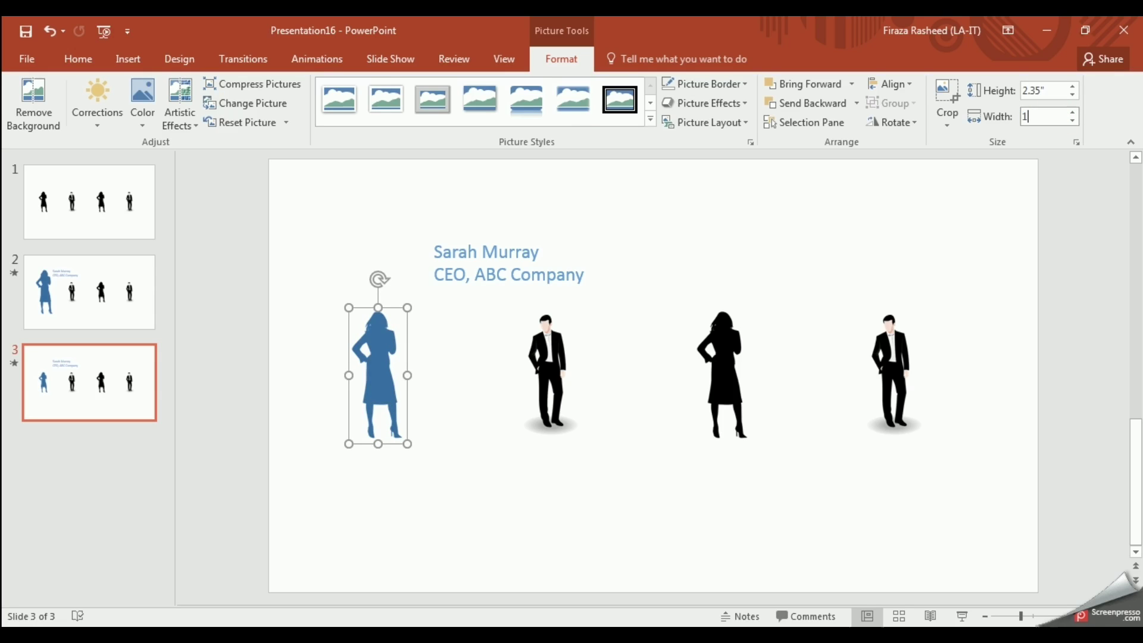
left_click(399, 513)
left_click(384, 395)
Step: Enlarge the man silhouette, second in the row, to 5.1" by 2.43" beside the caption
left_click(547, 361)
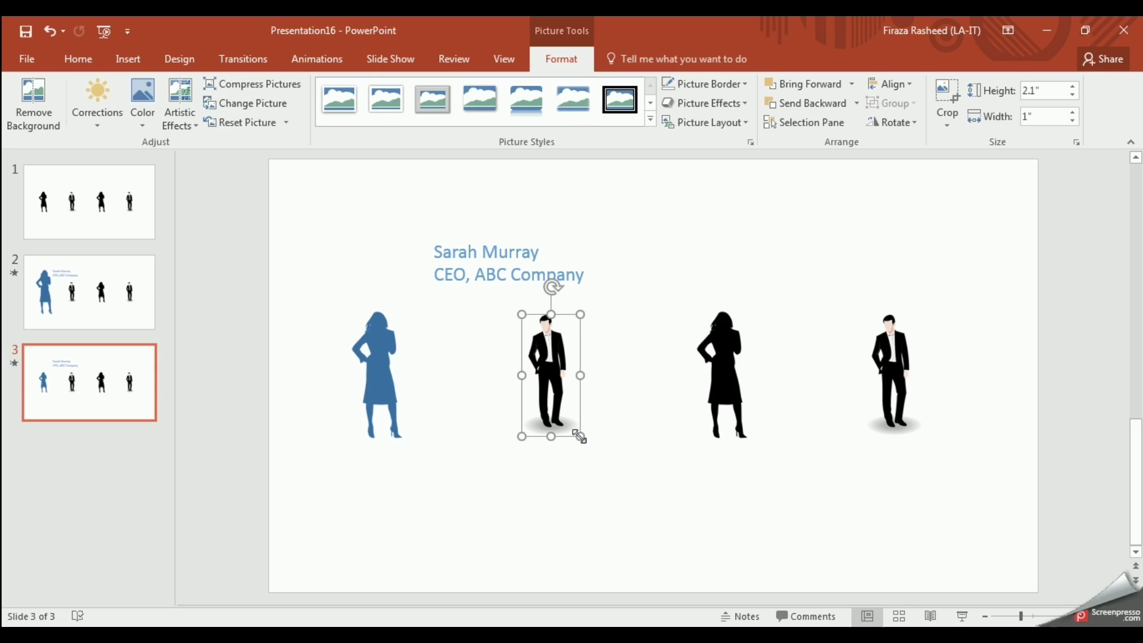
left_click_drag(581, 437, 660, 598)
left_click_drag(581, 475, 532, 395)
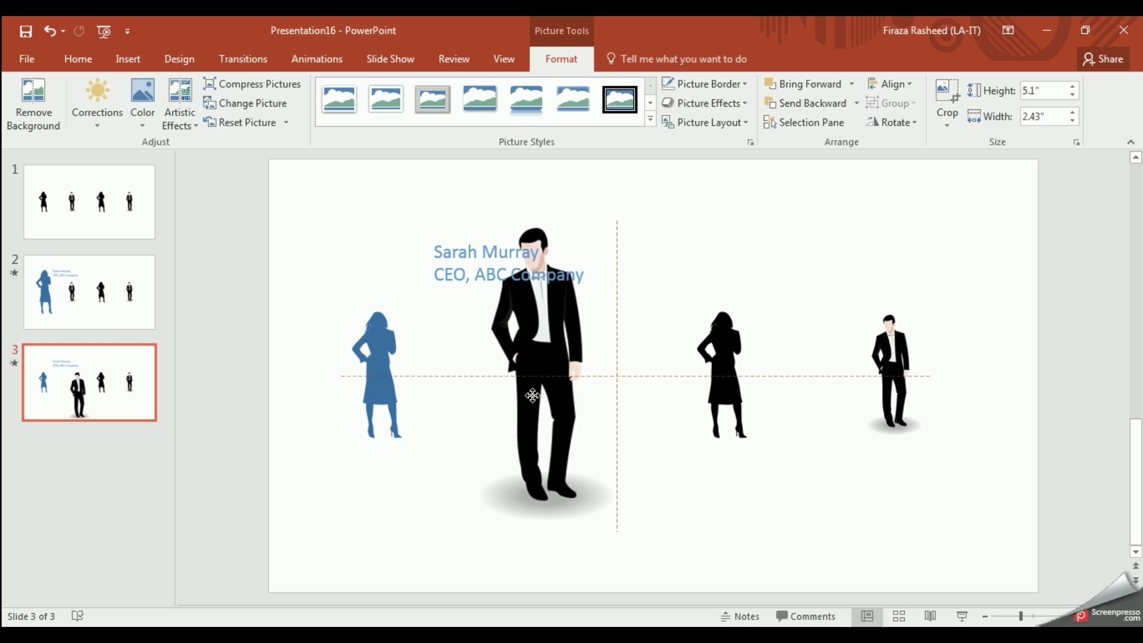
left_click_drag(532, 395, 532, 395)
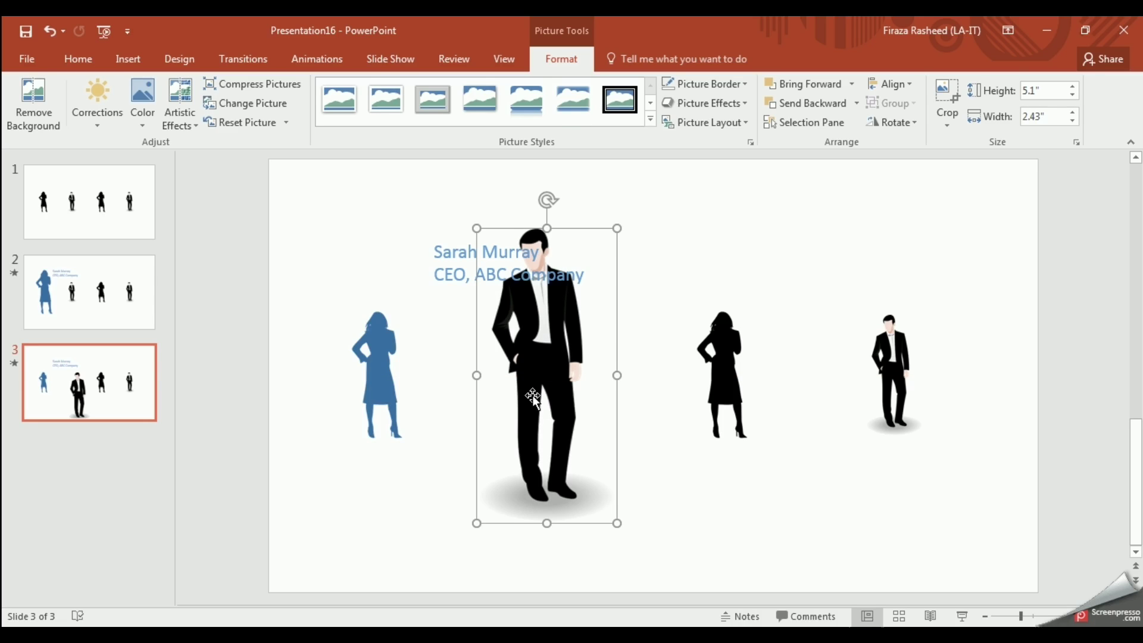
Step: Replace the caption's name line with a new person's name and change CEO to CFO
left_click(444, 275)
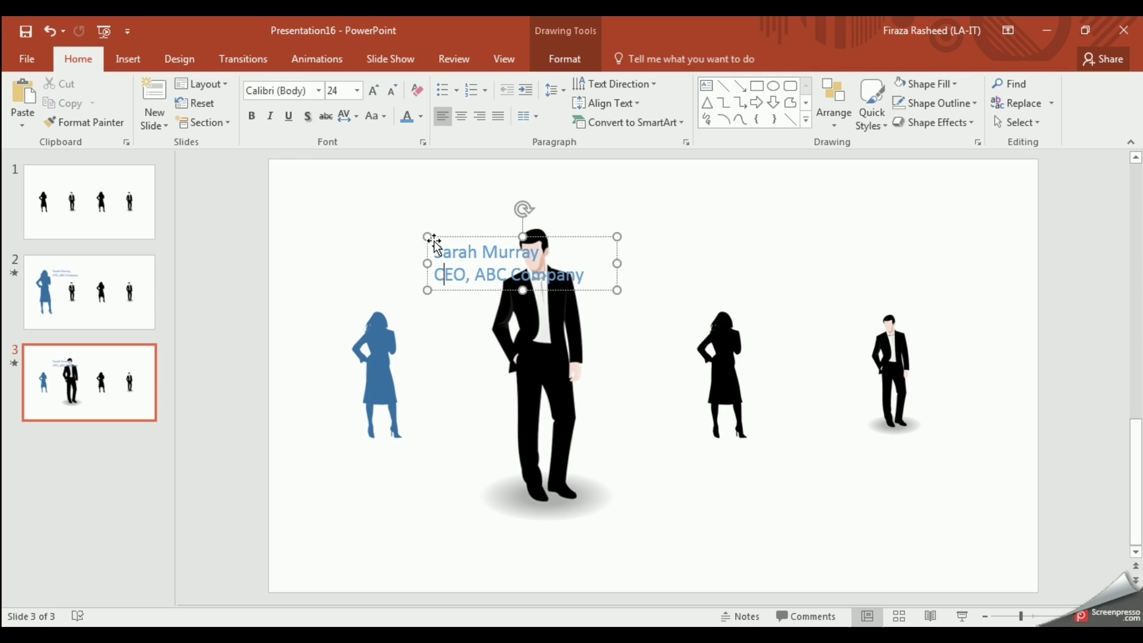
triple_click(435, 250)
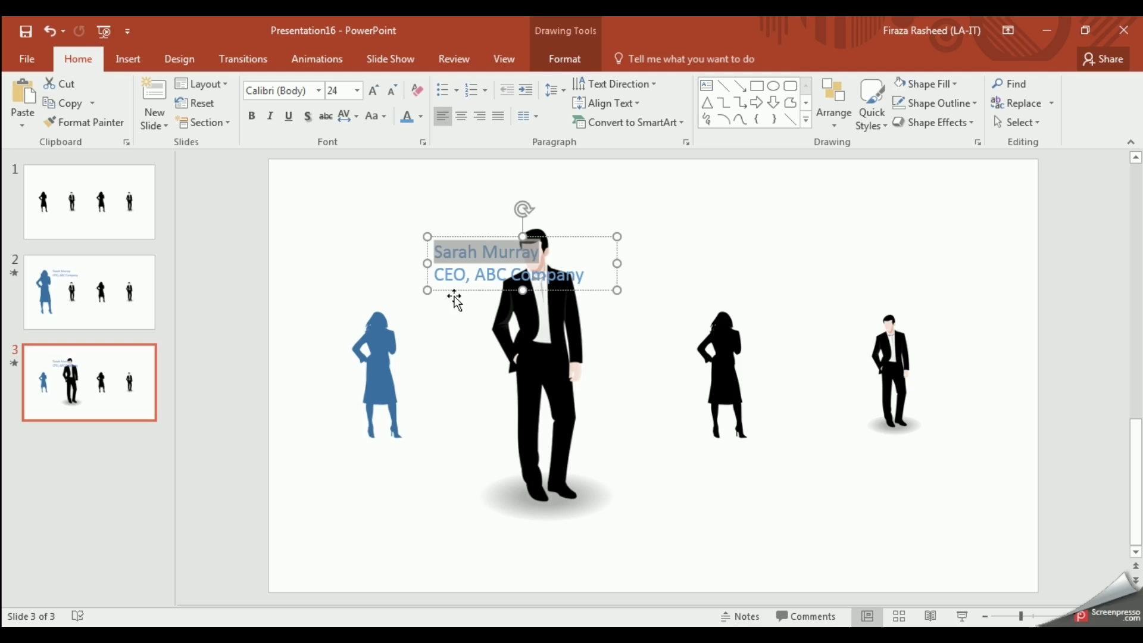
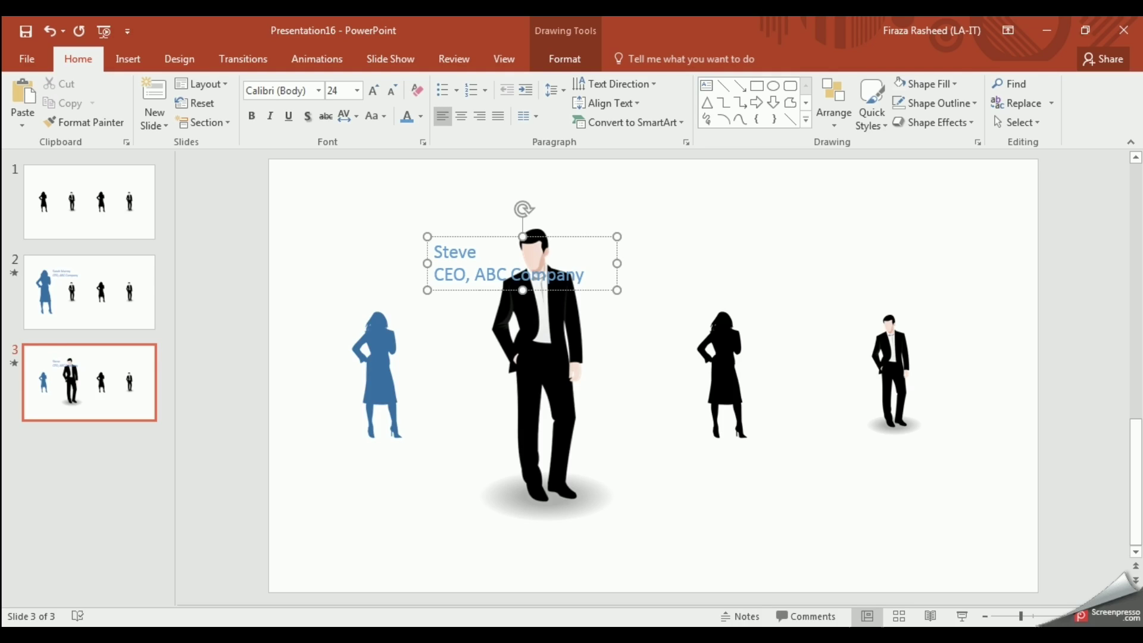
left_click(453, 275)
key("BackSpace")
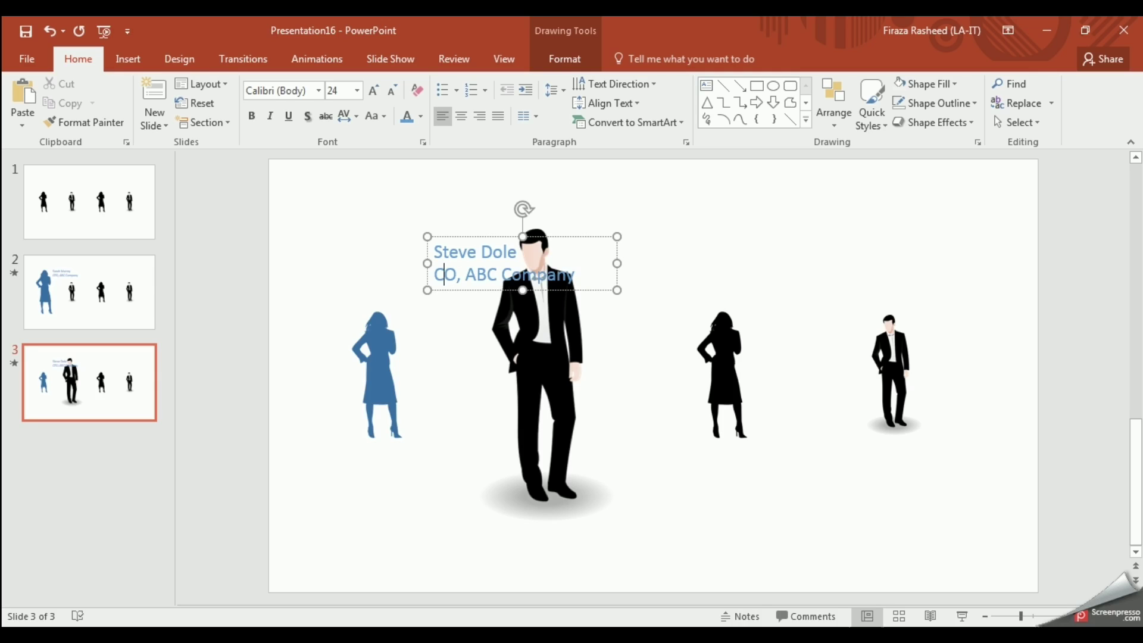
type("F")
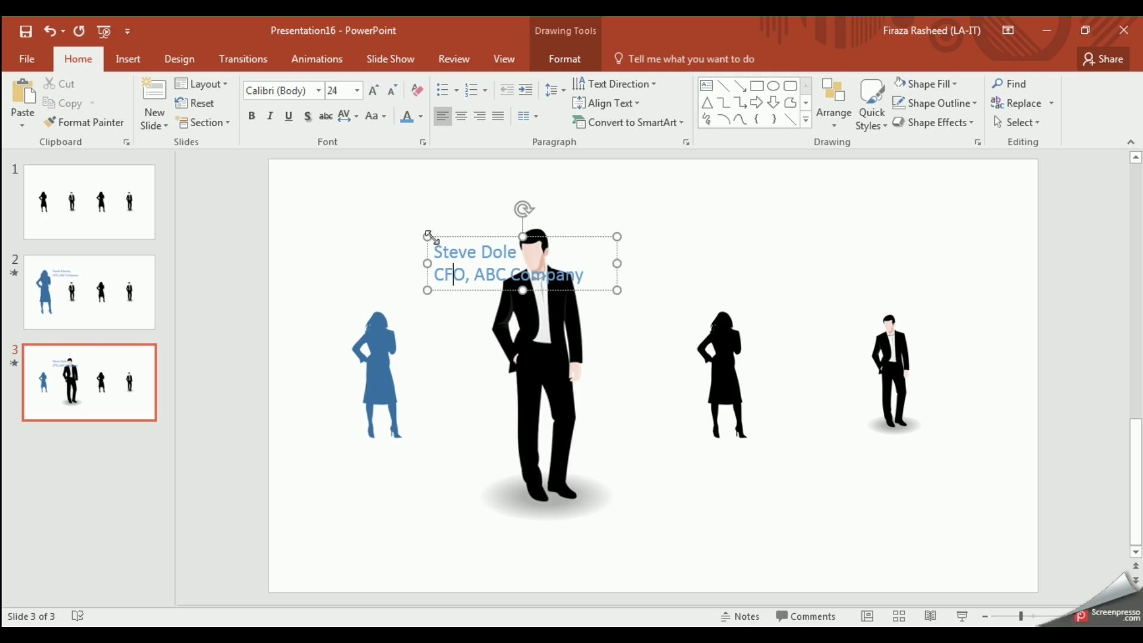
Step: Move the caption to the right of the enlarged man, level with his head
left_click(428, 236)
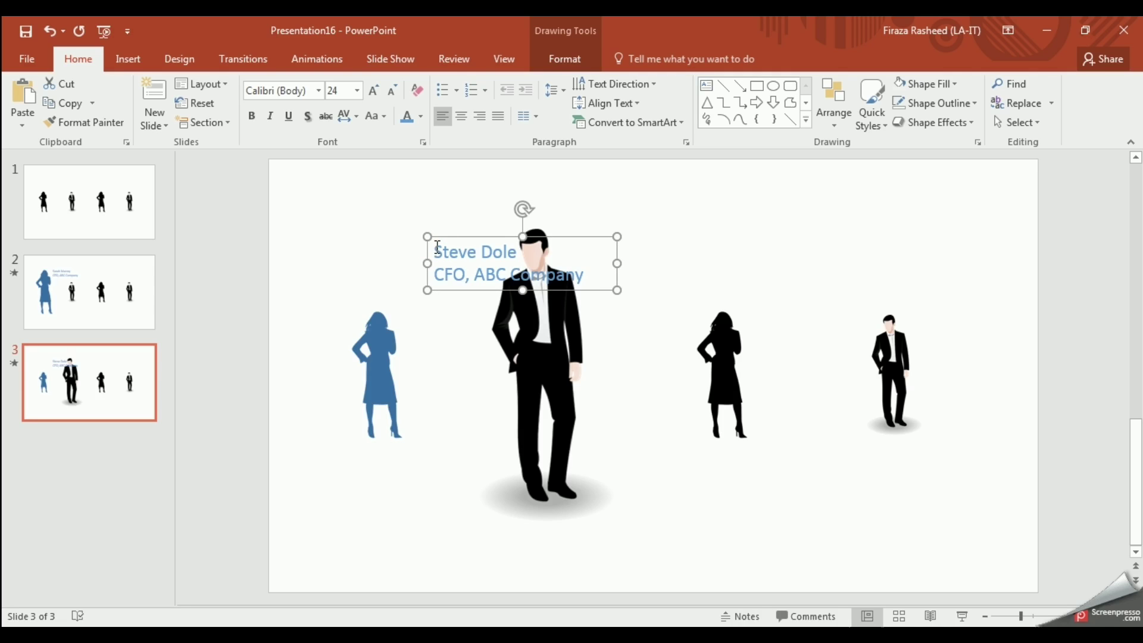
left_click_drag(438, 237, 584, 230)
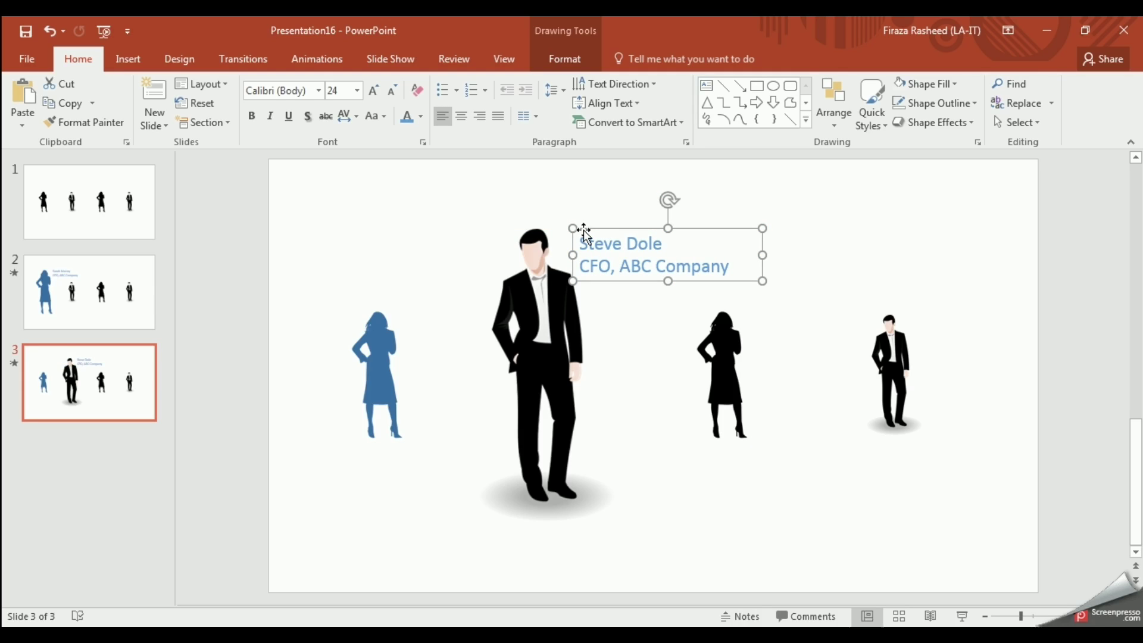
left_click(583, 245)
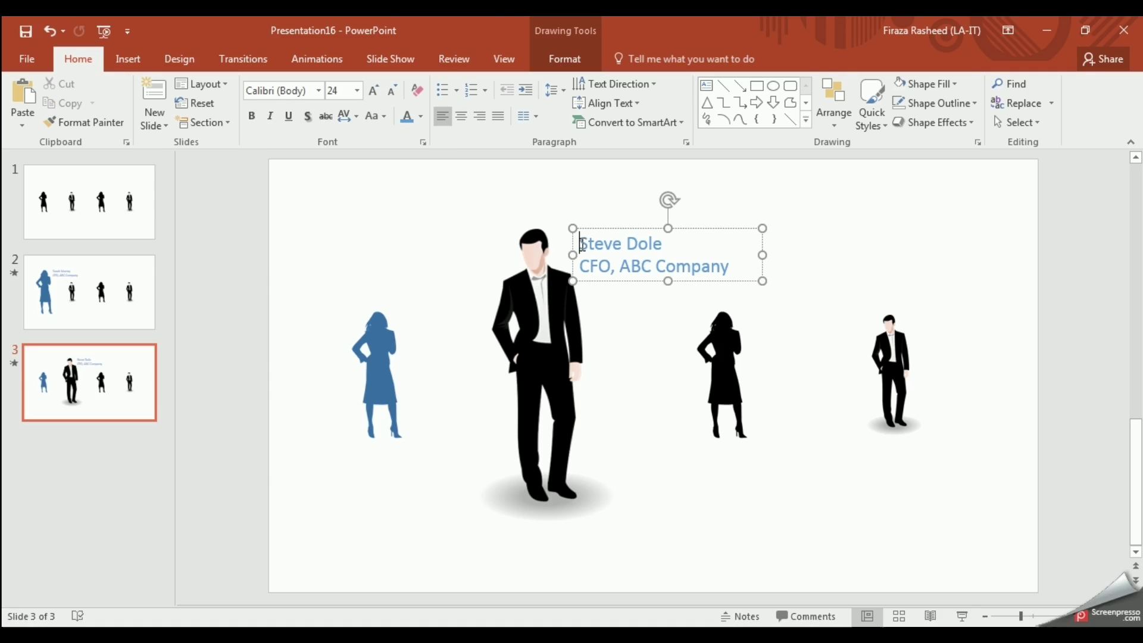
Step: Give slide 3 the Morph transition and duplicate it into a new slide 4
left_click(229, 57)
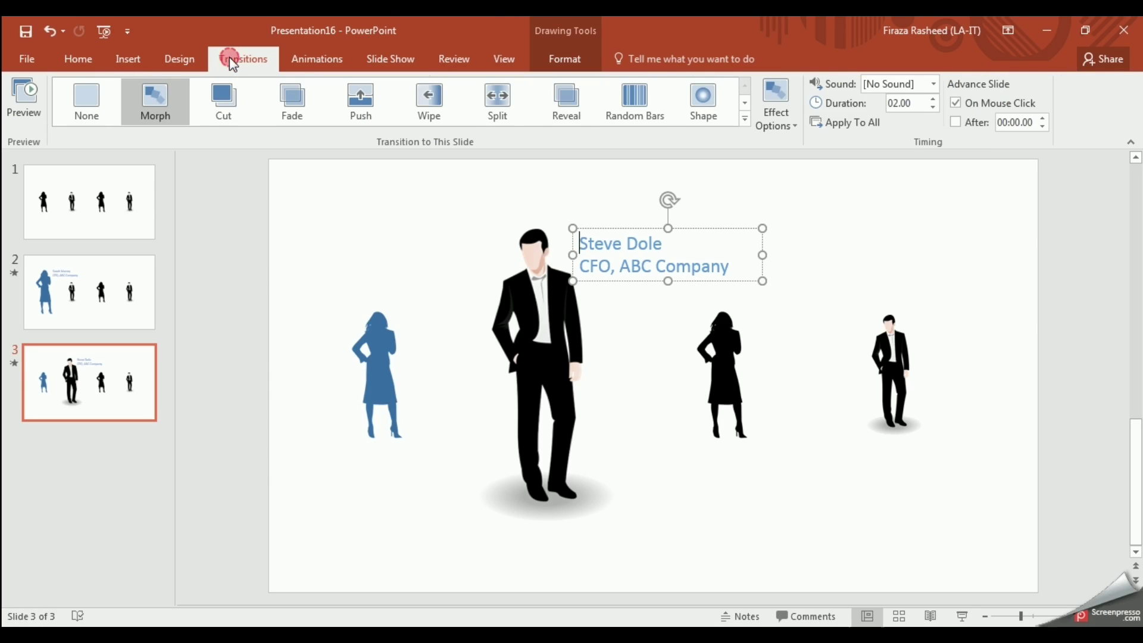
left_click(160, 95)
right_click(104, 376)
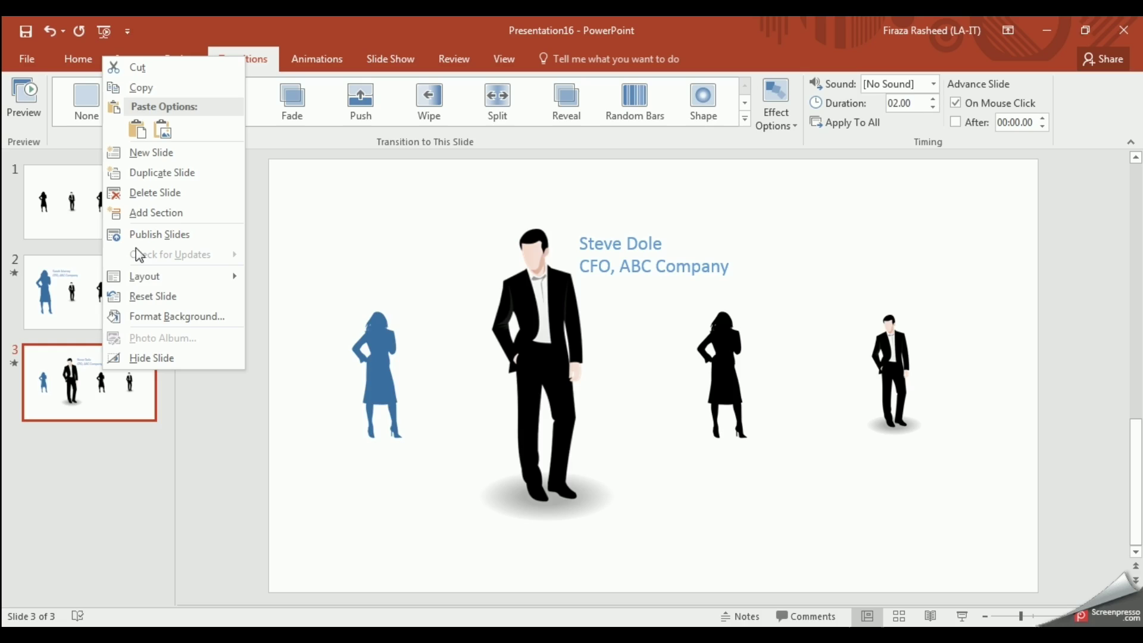
left_click(159, 172)
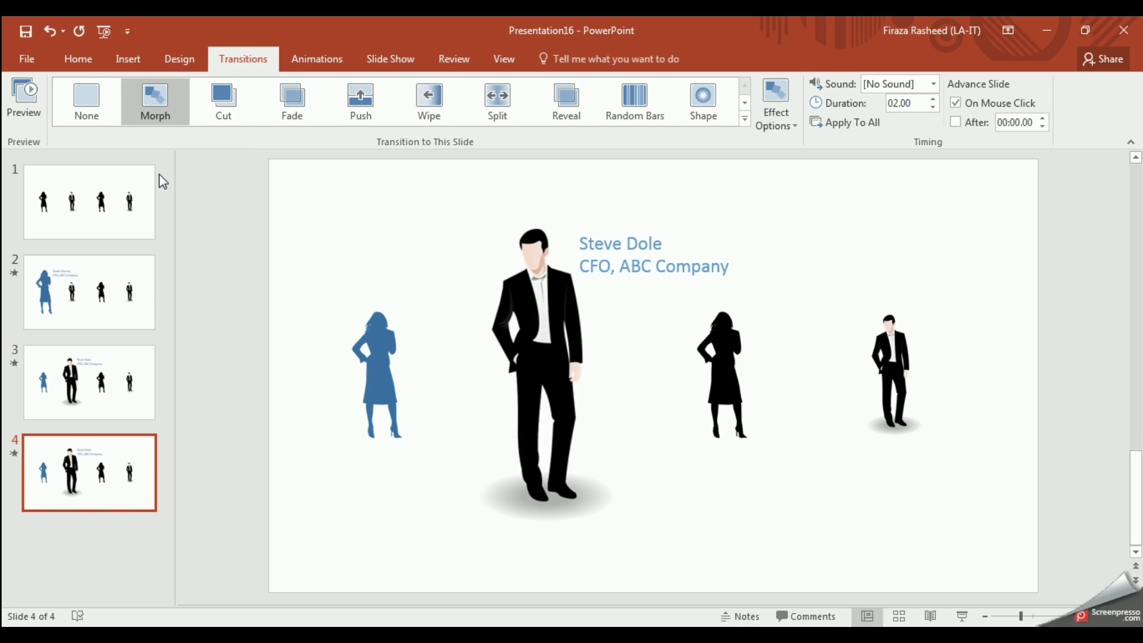
Step: Shrink slide 4's man silhouette back to 2.1" high by 1" wide
left_click(538, 375)
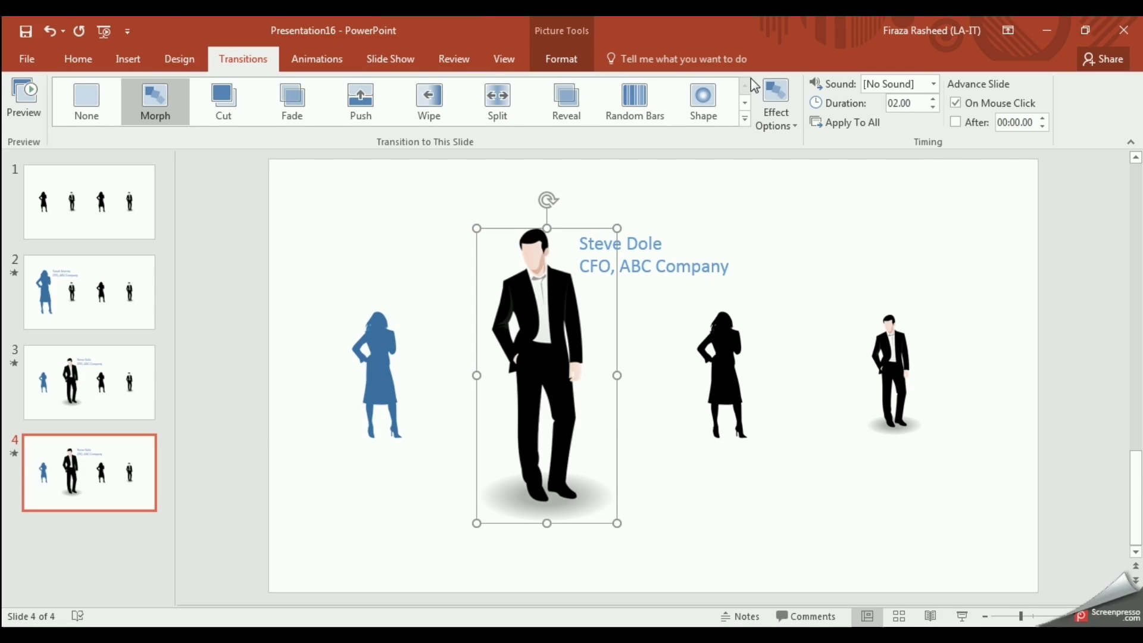
left_click(566, 58)
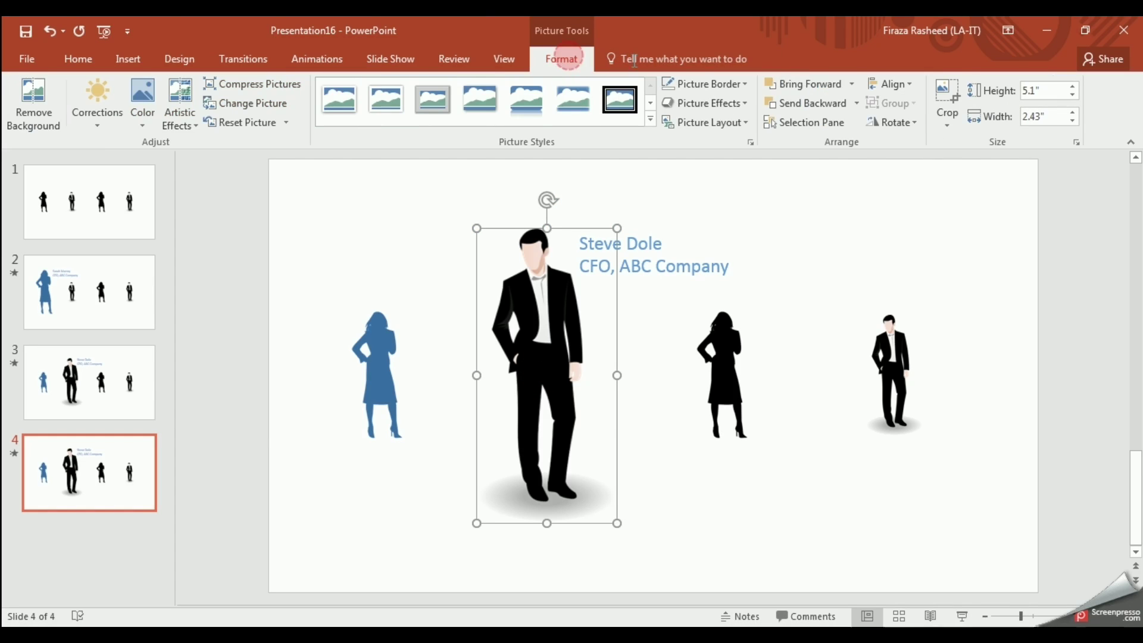
left_click(1058, 93)
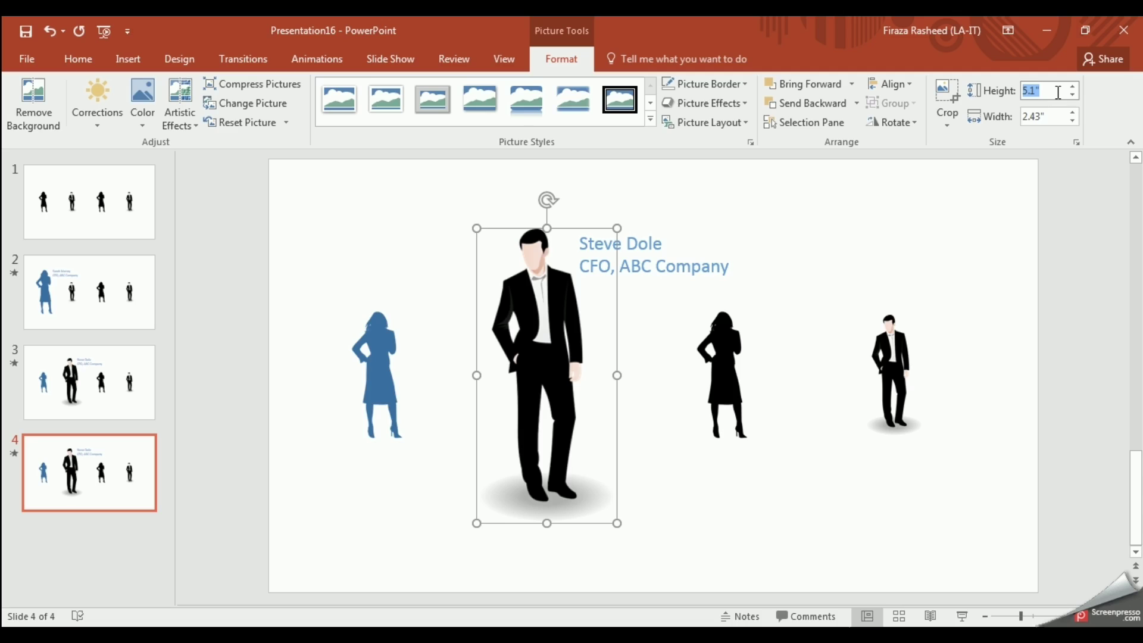
type("2.35")
left_click(1057, 116)
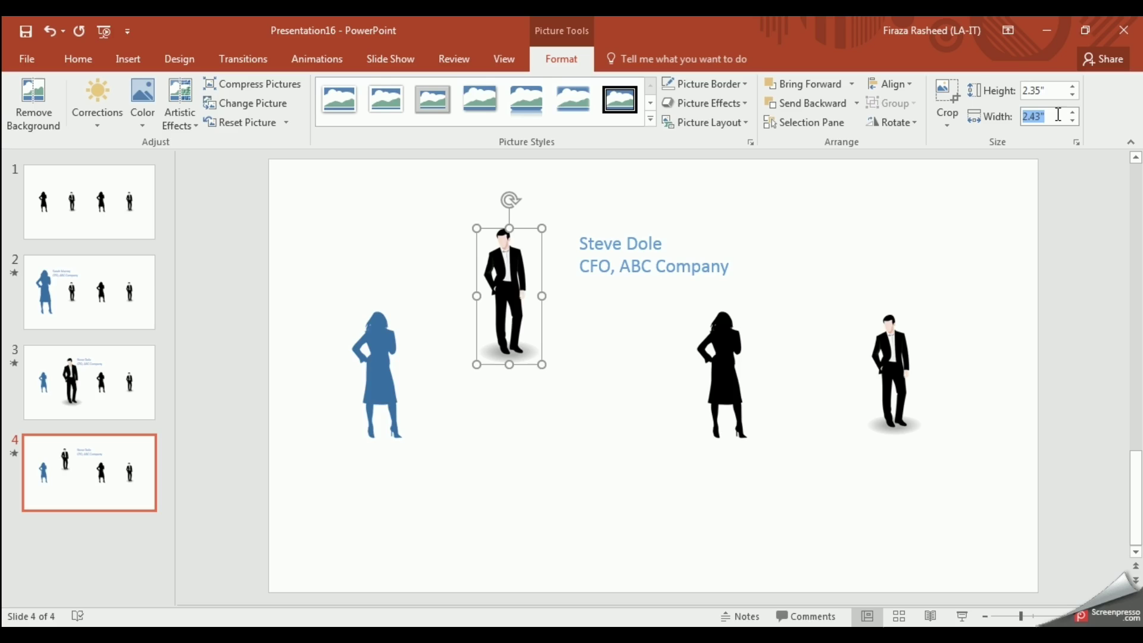
type("1")
key("Return")
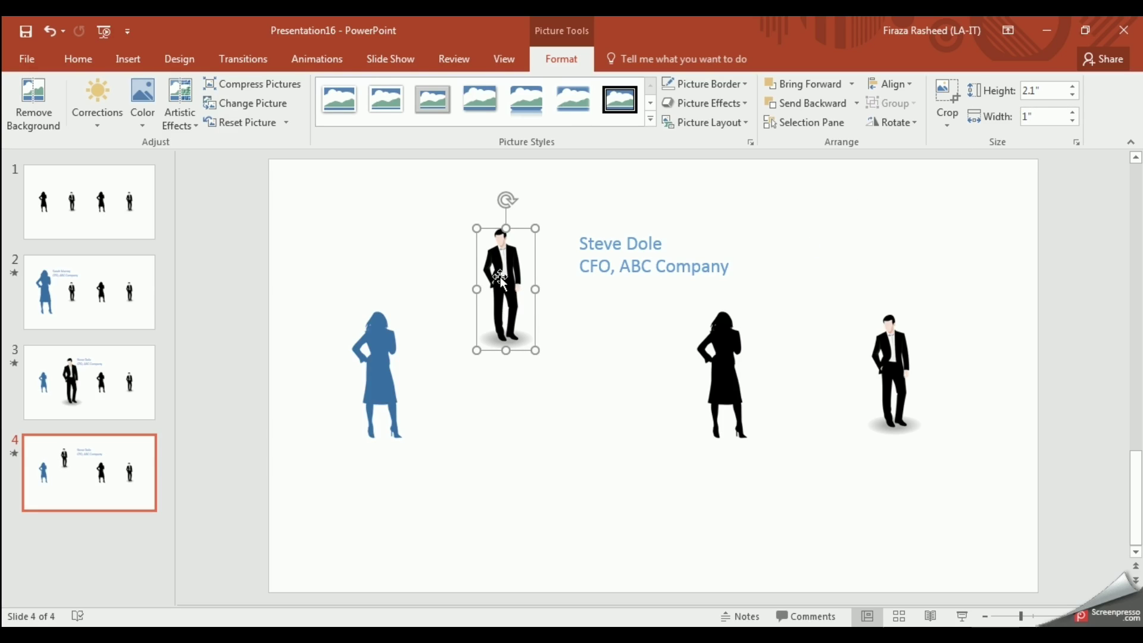
Step: Drag the shrunken man back into the row, evenly spaced between his neighbours
left_click_drag(500, 277, 548, 364)
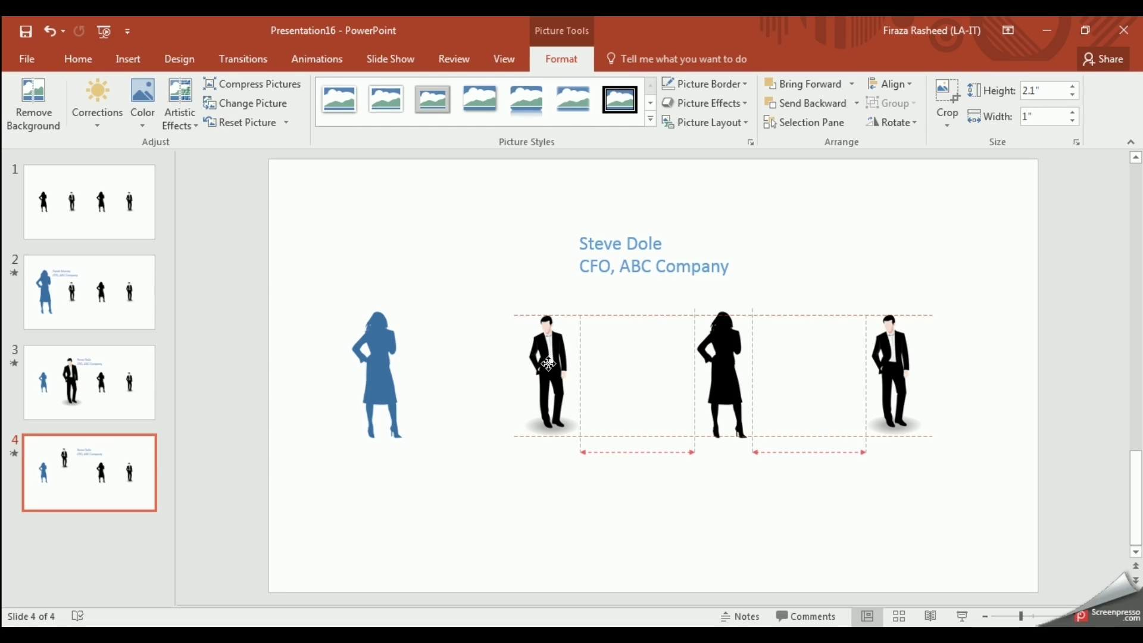
left_click_drag(548, 363, 543, 363)
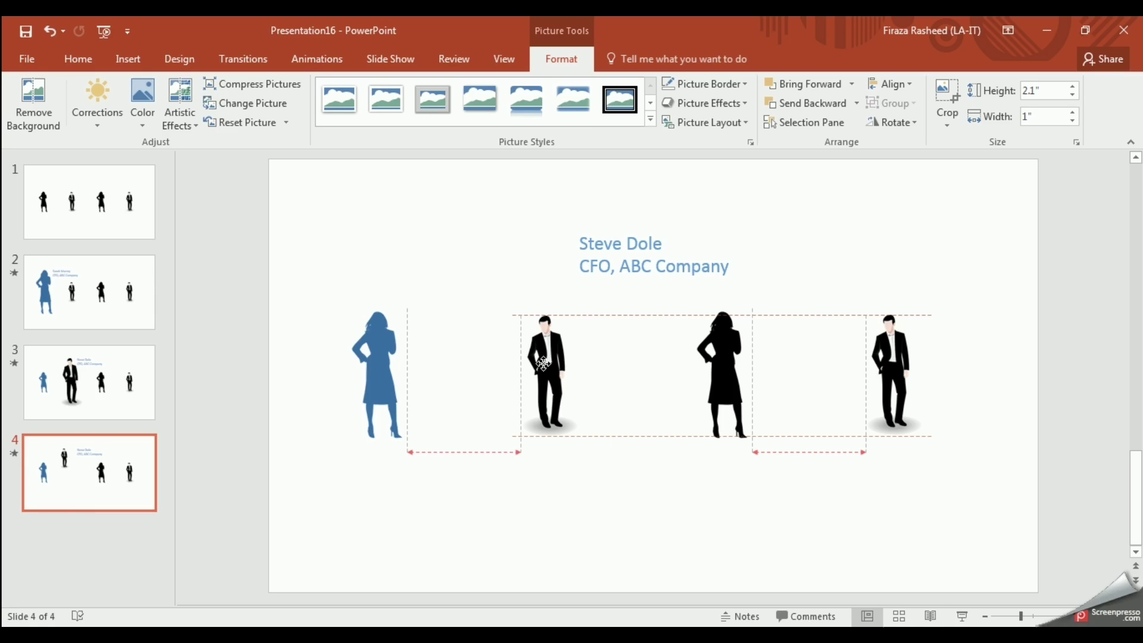
left_click_drag(543, 363, 543, 363)
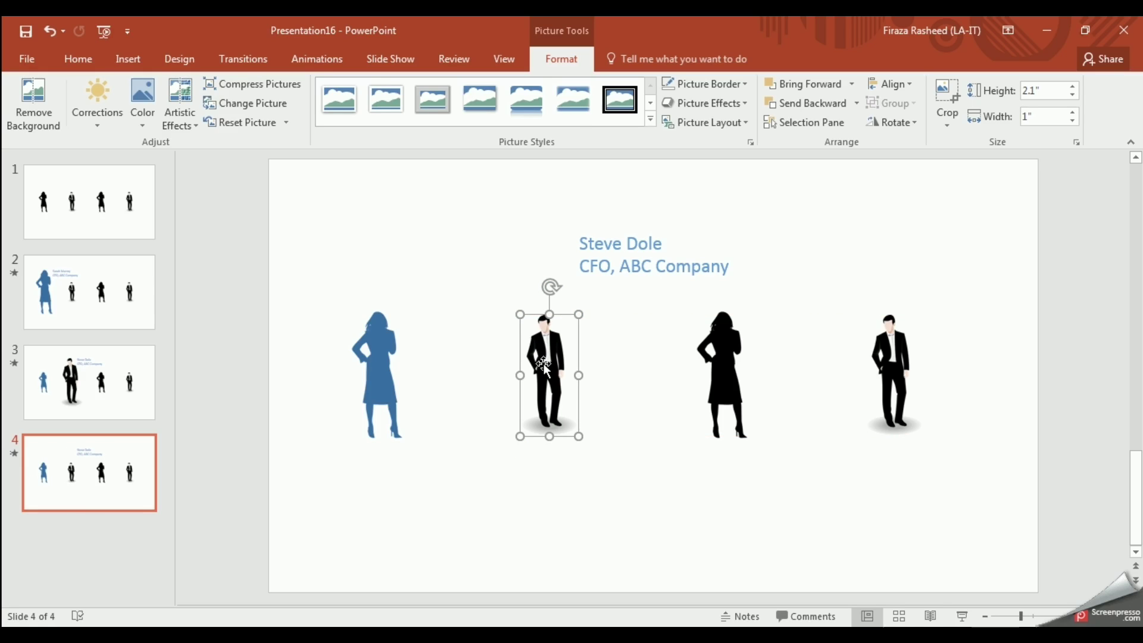
Step: Enlarge the black woman silhouette to 4.81" by 2.05" and lift it up beside the caption
left_click(717, 383)
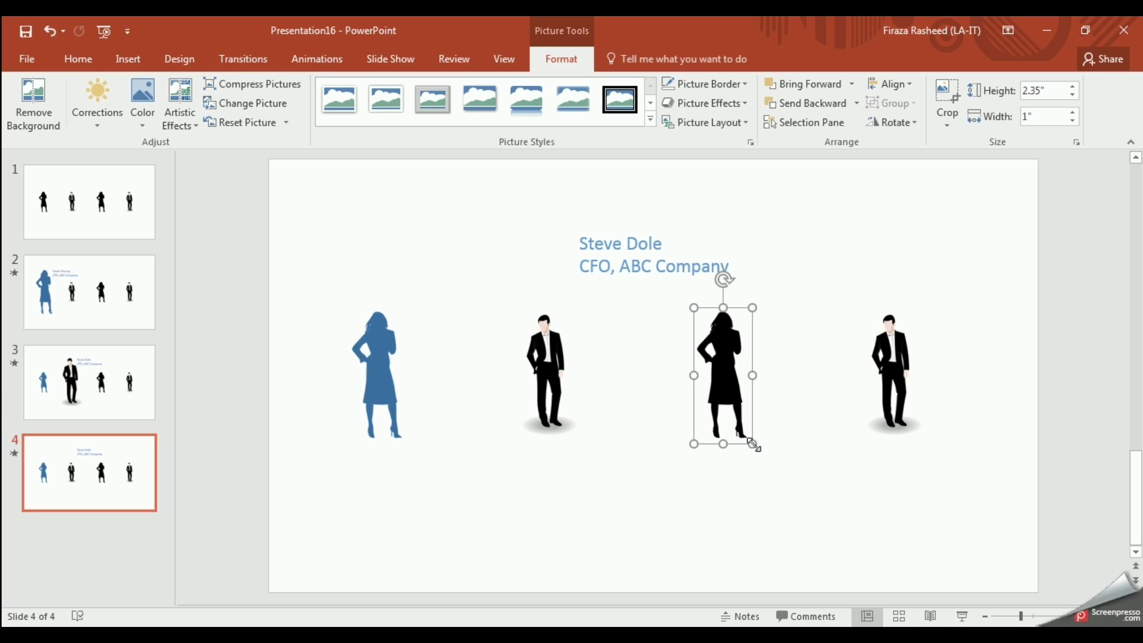
left_click_drag(754, 445, 812, 526)
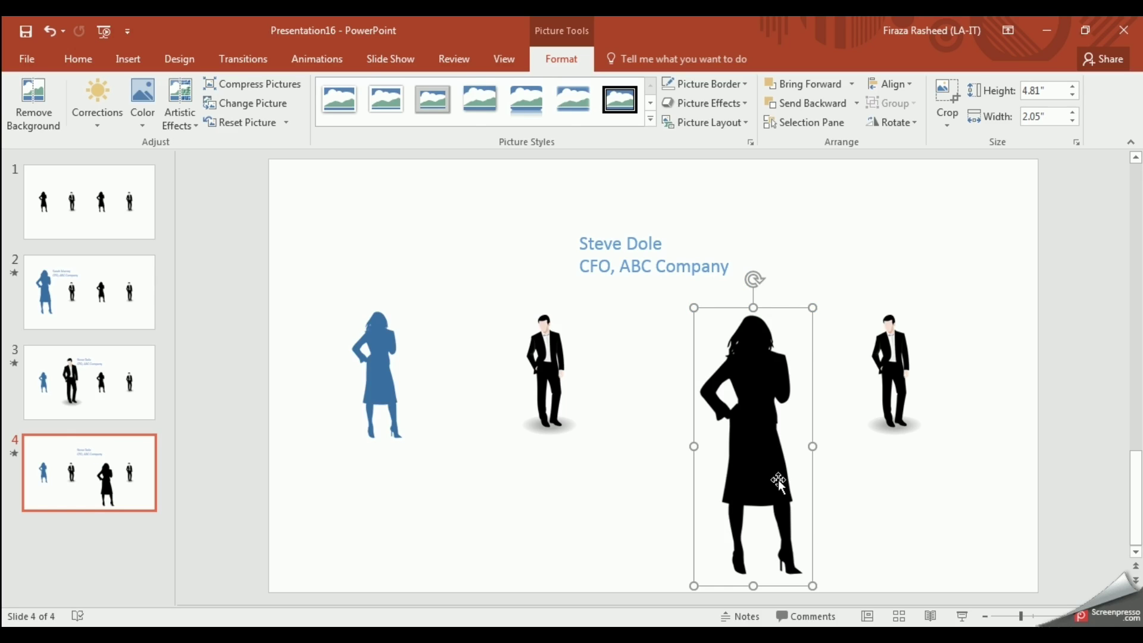
left_click_drag(770, 468, 745, 395)
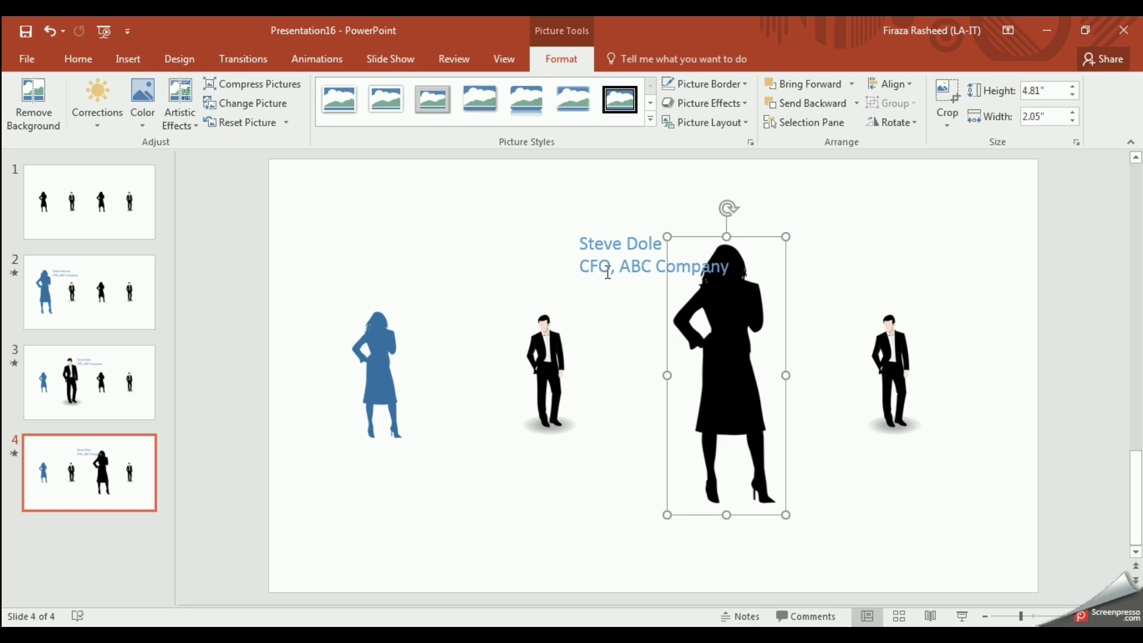
Step: Replace the caption's first line with a new person's name and edit the CFO title
left_click(582, 243)
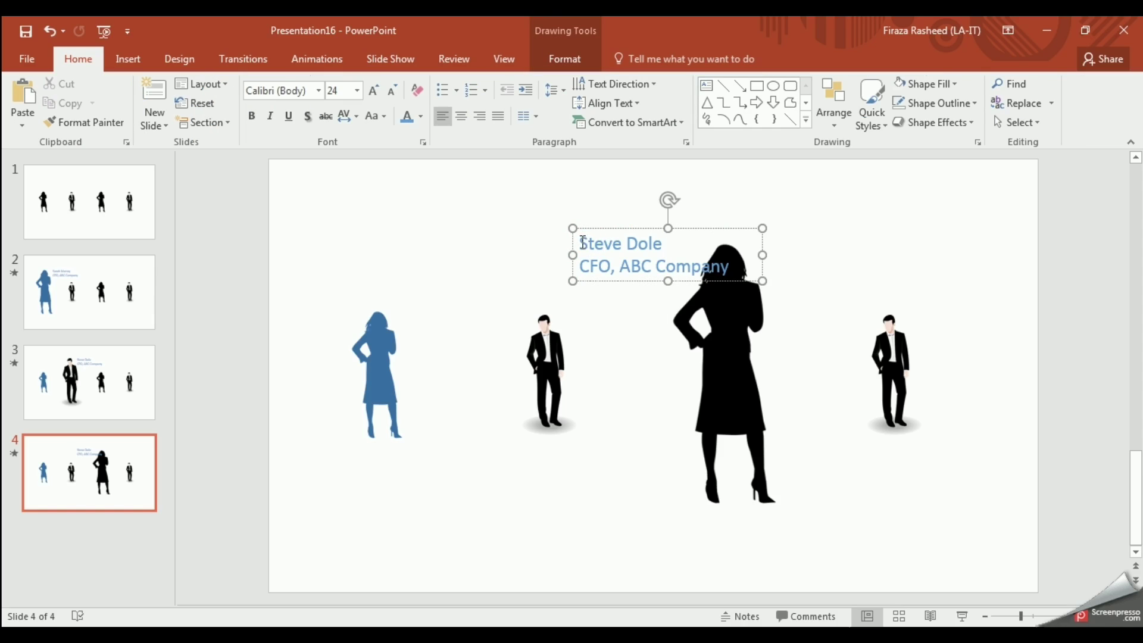
left_click_drag(583, 243, 653, 246)
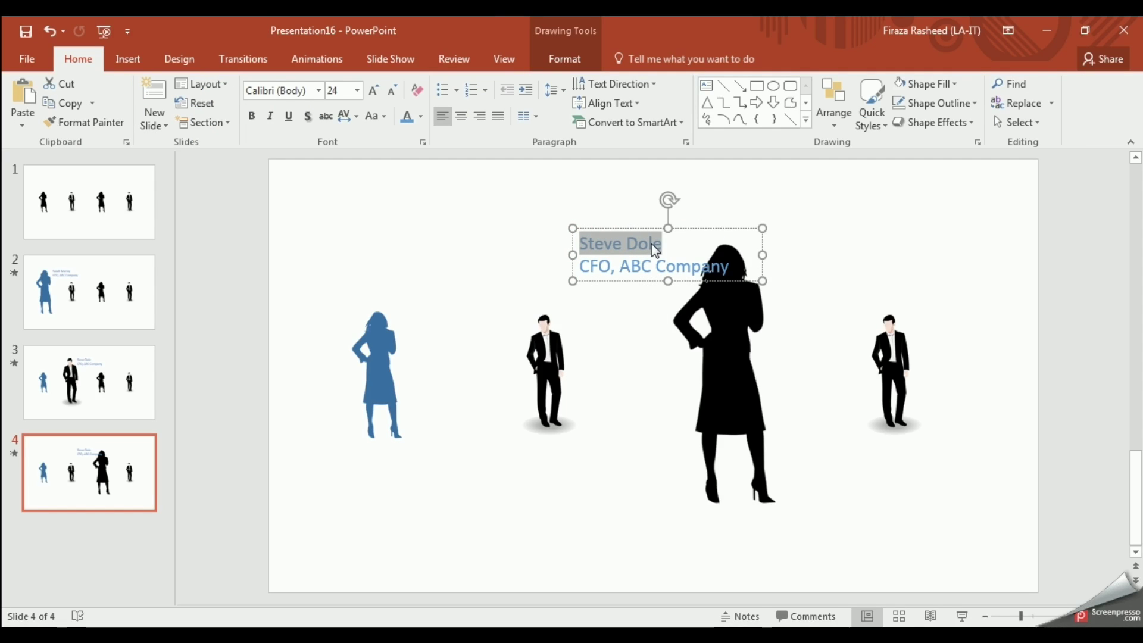
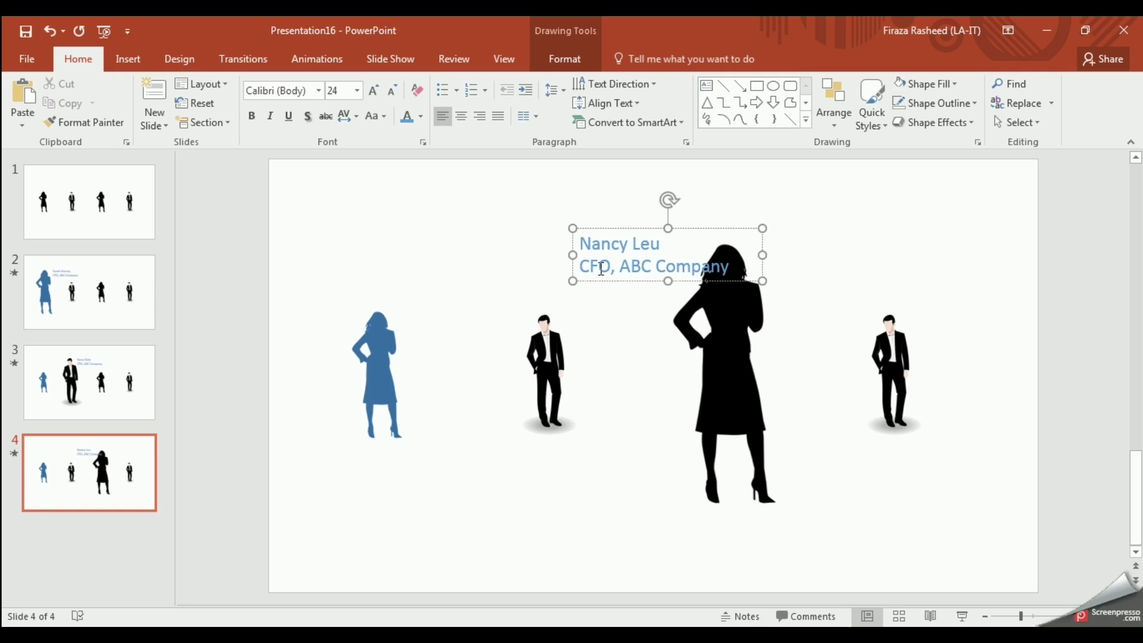
left_click(598, 266)
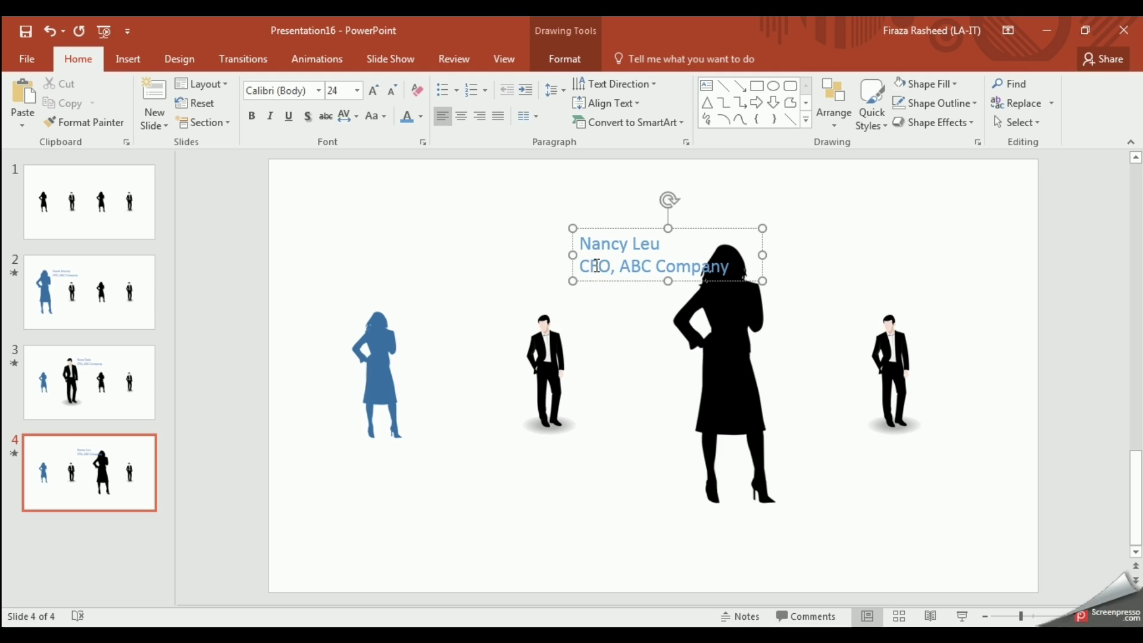
key("BackSpace")
type("M")
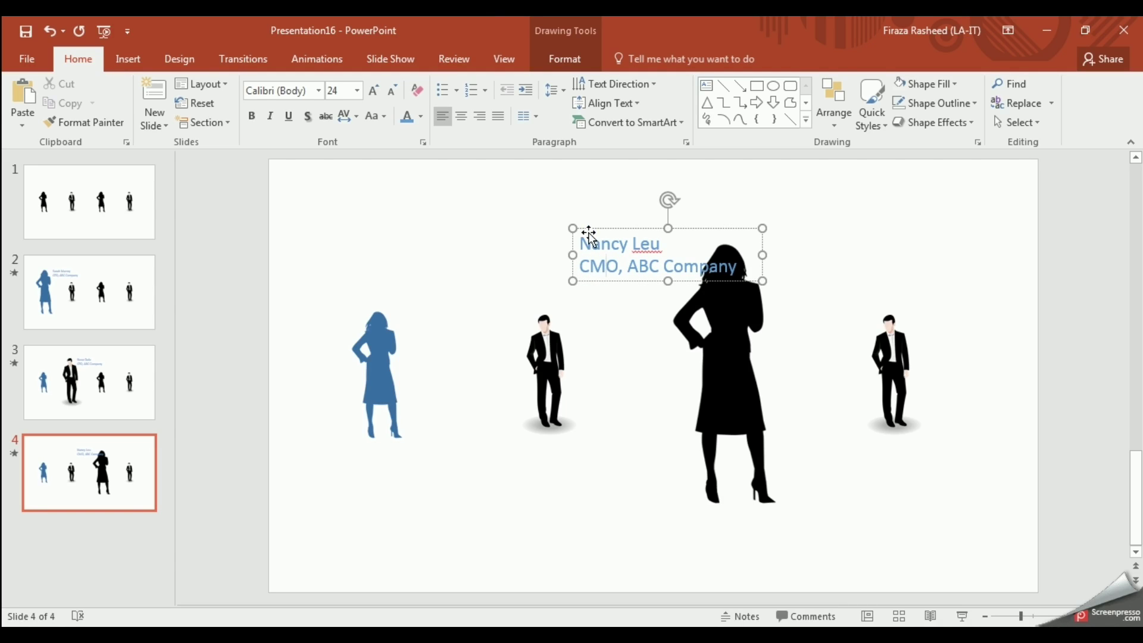
Step: Move the caption box left, beside the large woman silhouette
left_click_drag(591, 242, 581, 241)
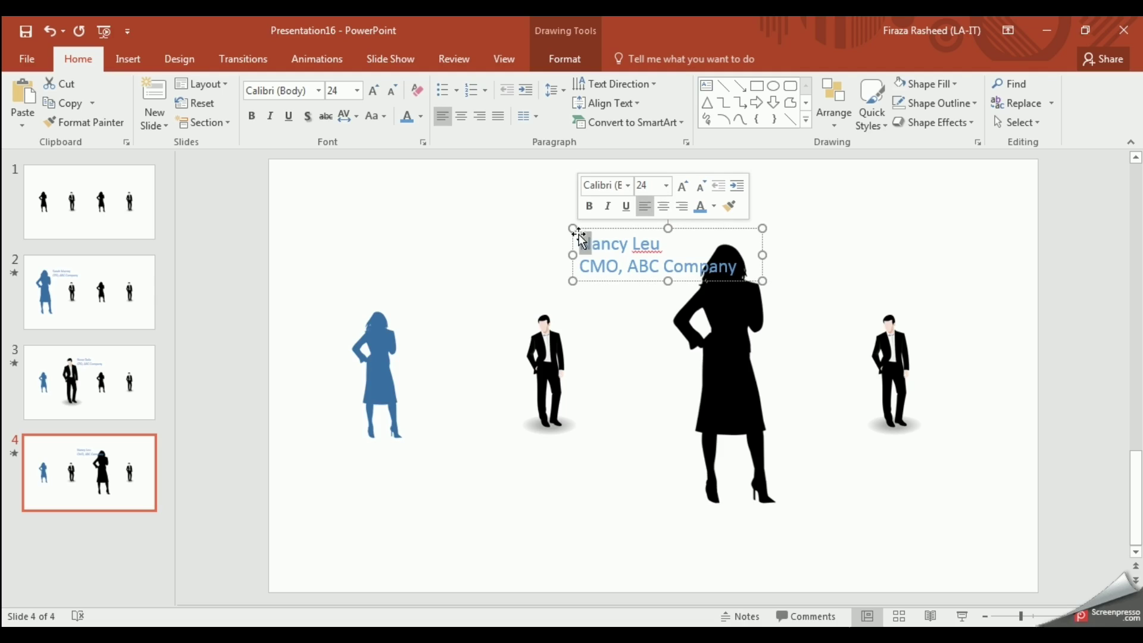
left_click(586, 227)
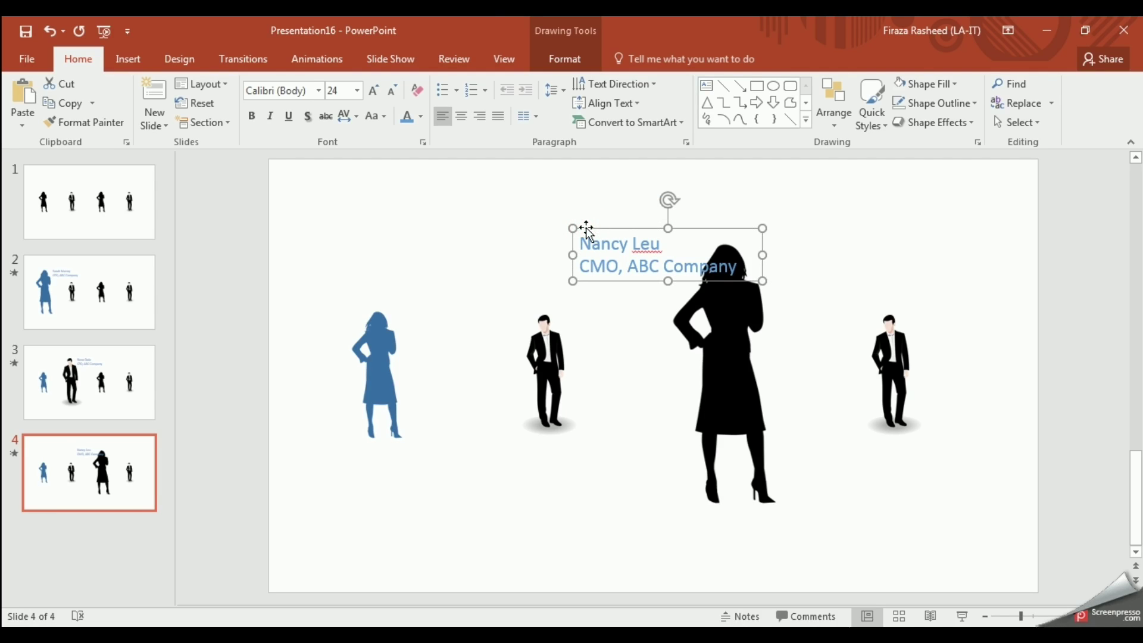
left_click(580, 228)
left_click_drag(580, 227, 545, 230)
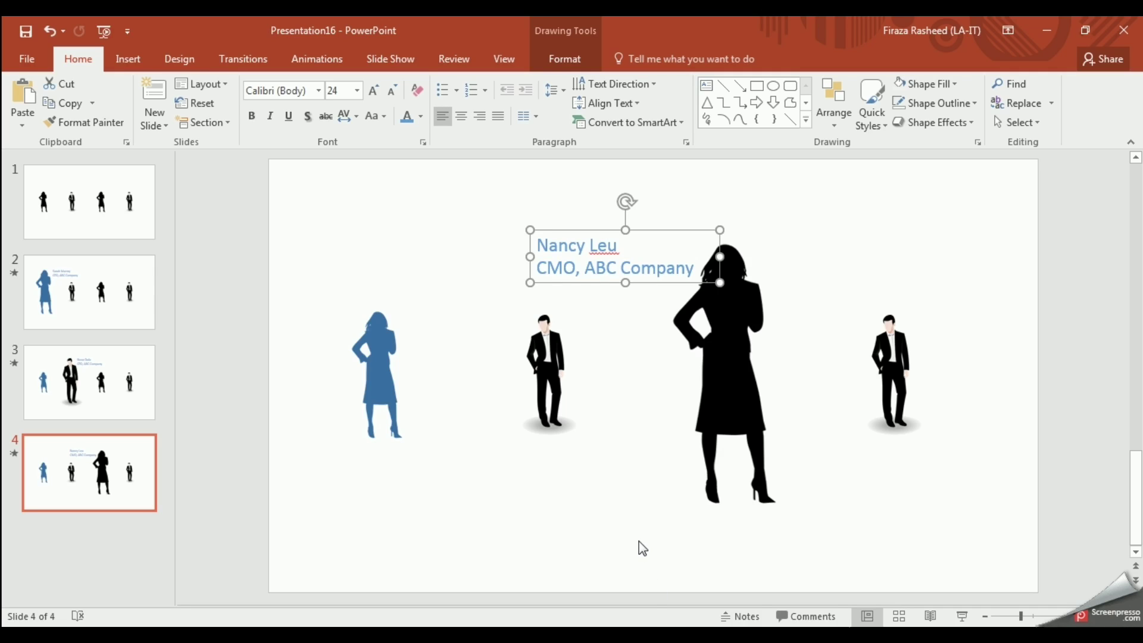
Step: Change the caption title to 'VP, ABC Company'
left_click(563, 260)
key("BackSpace")
key("BackSpace")
key("Delete")
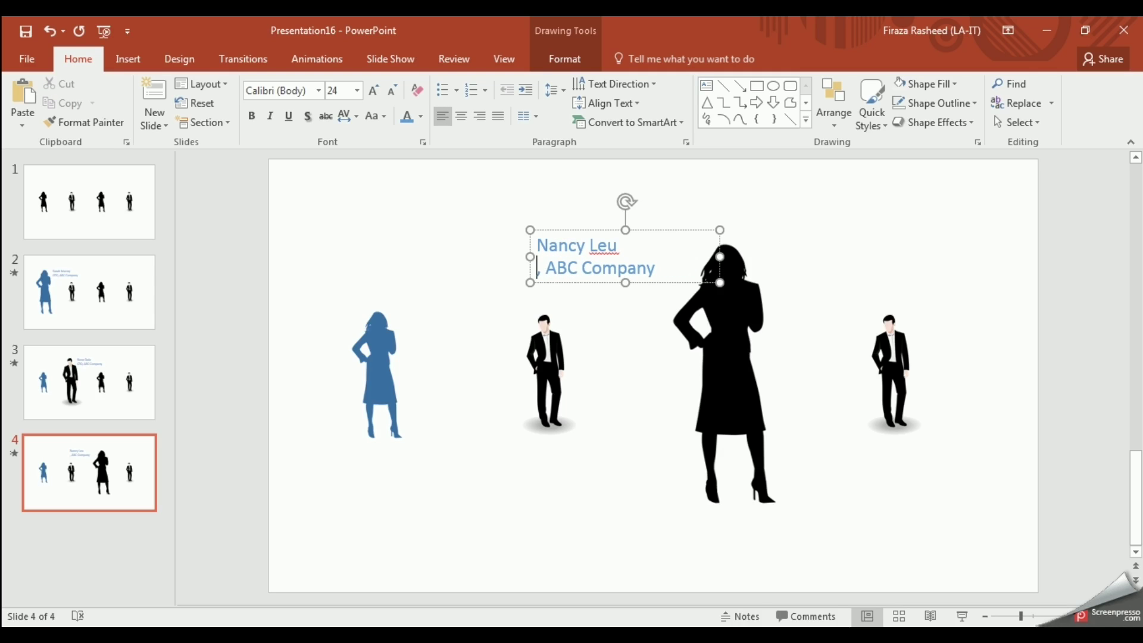
type("VP")
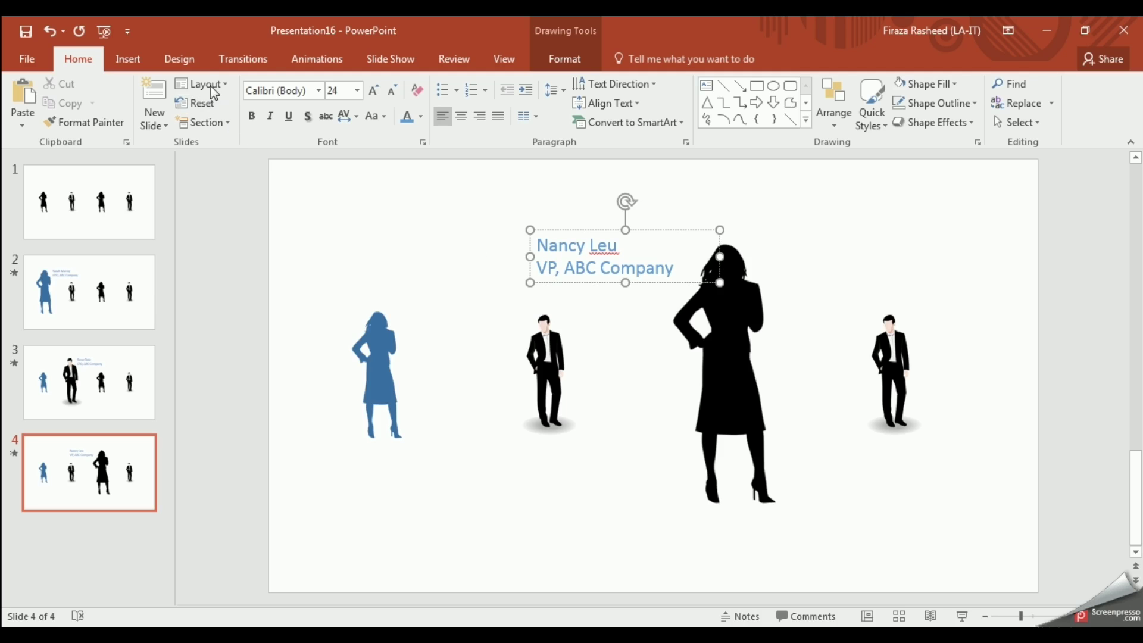
left_click(250, 53)
Step: Give slide 4 the Morph transition and duplicate it into a new slide 5
left_click(163, 102)
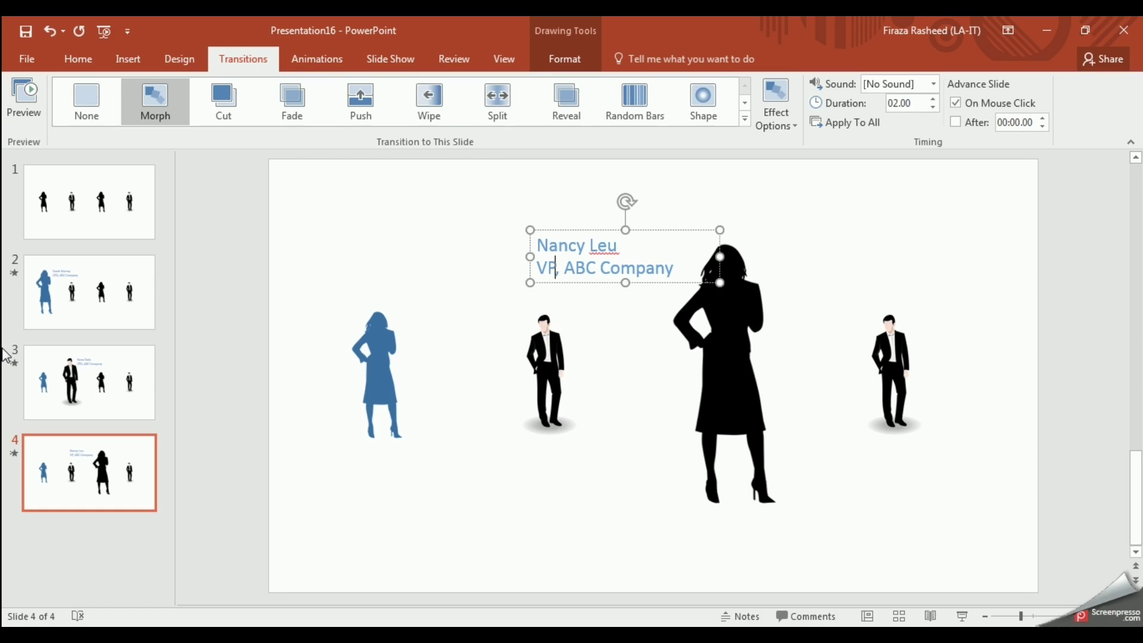
right_click(92, 463)
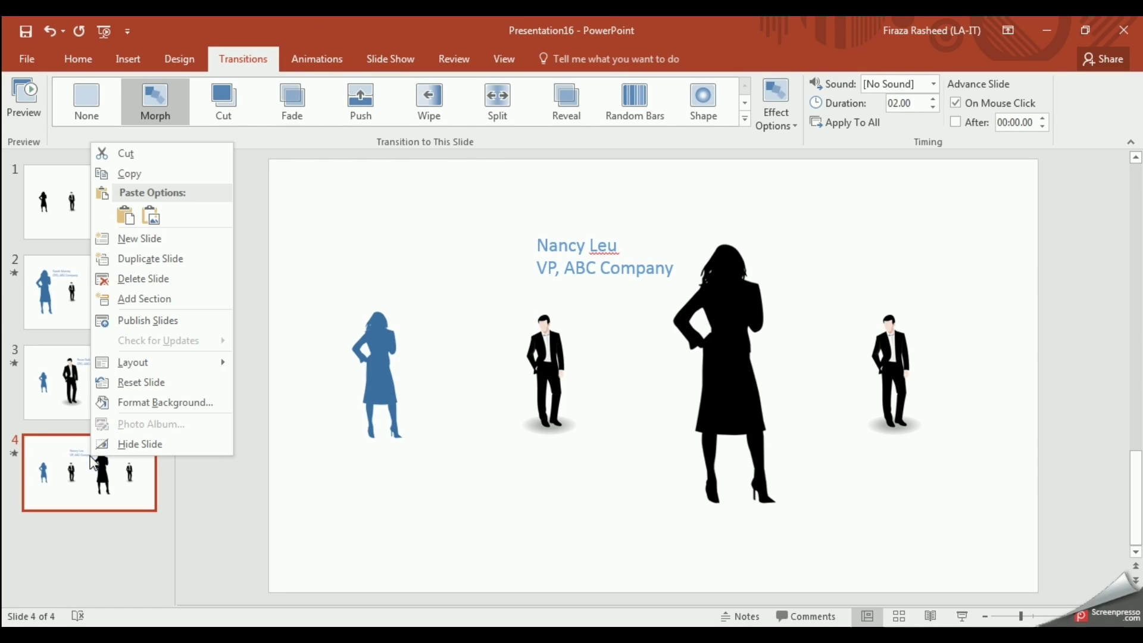
left_click(185, 260)
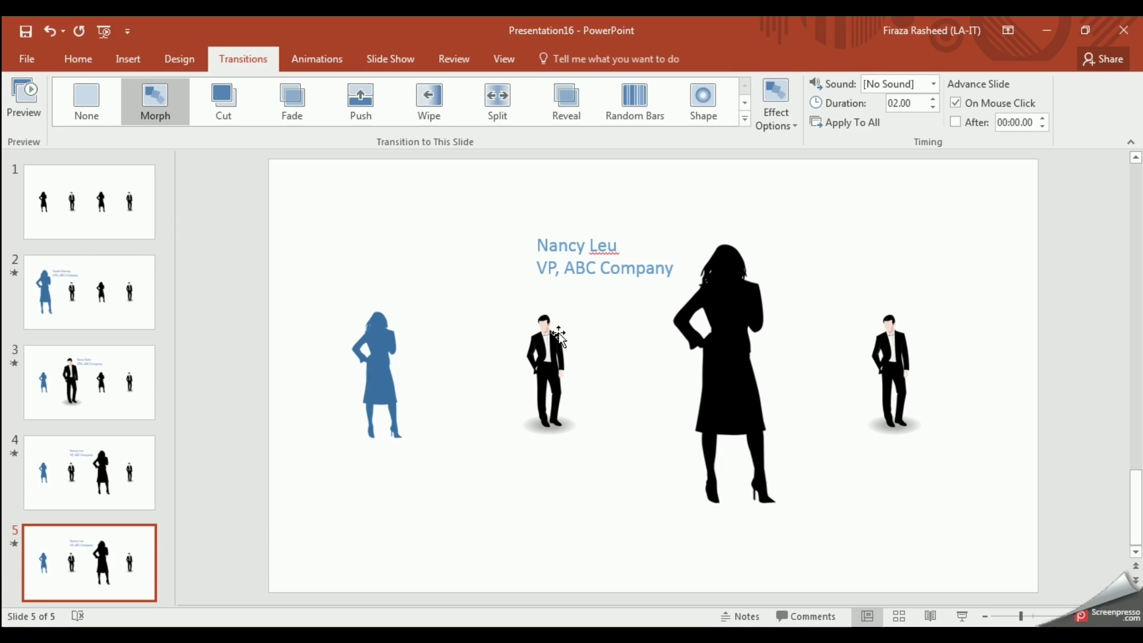
Step: Shrink slide 5's woman silhouette to 2.35" high by 1" wide
left_click(731, 395)
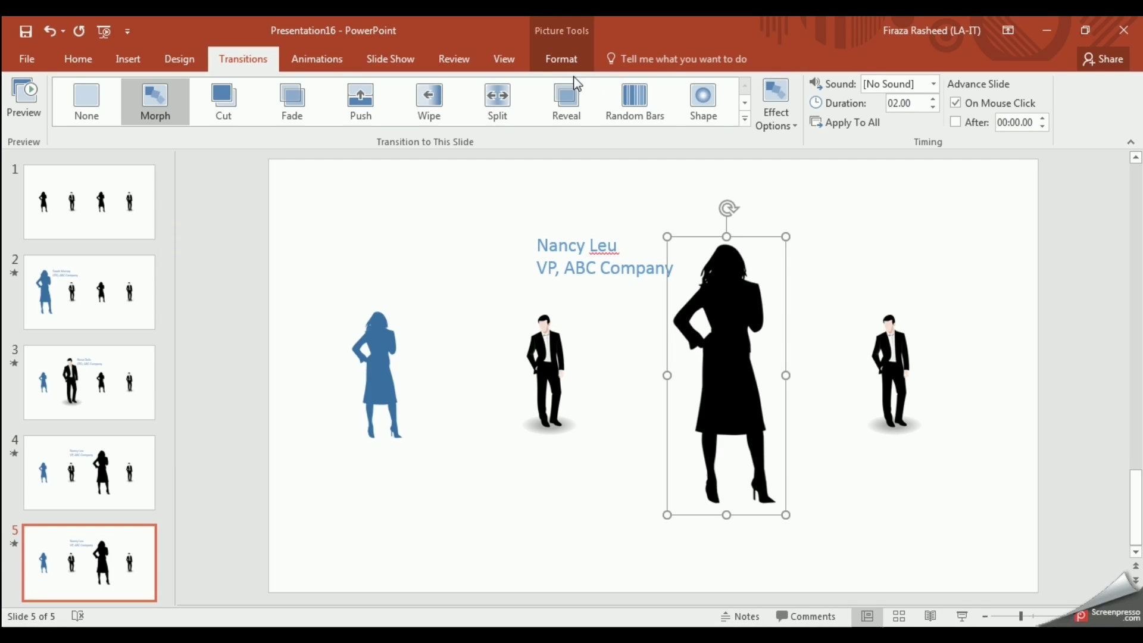
left_click(562, 59)
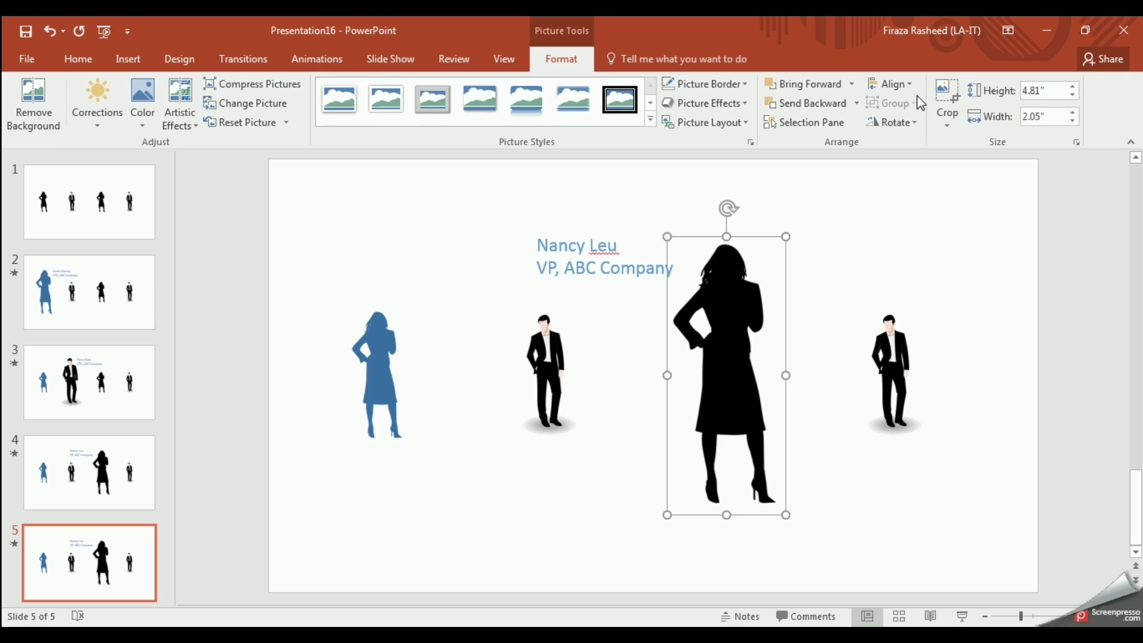
double_click(1042, 95)
type("2.35")
left_click(1046, 116)
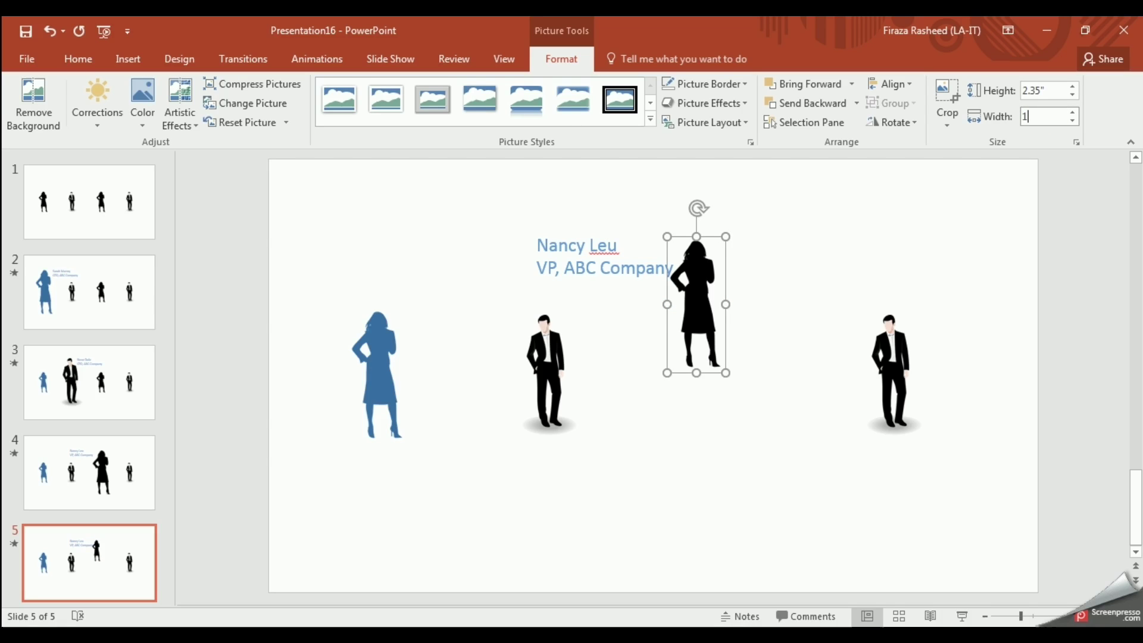
key("Return")
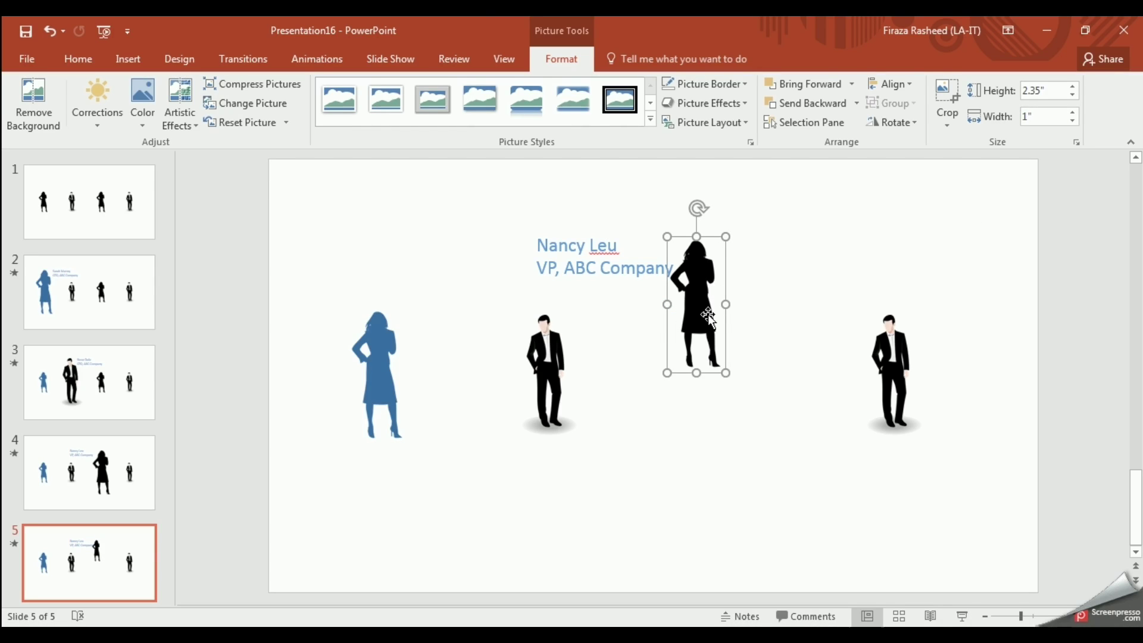
Step: Drop the woman back into the row, in line with the two men
left_click_drag(707, 316, 734, 384)
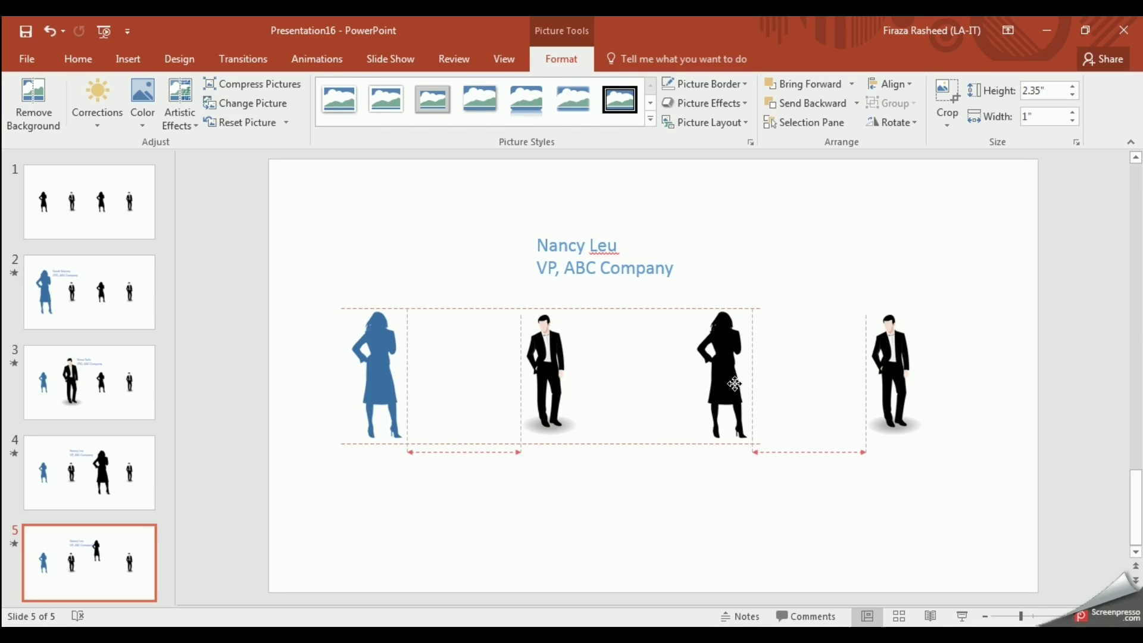
left_click_drag(735, 384, 735, 384)
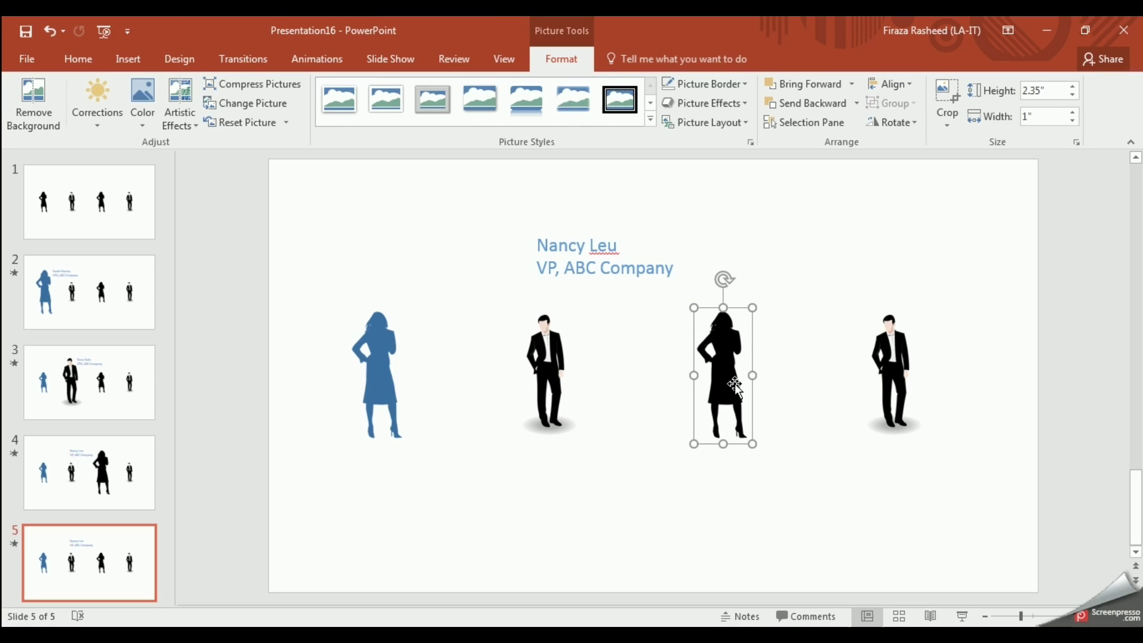
left_click(889, 390)
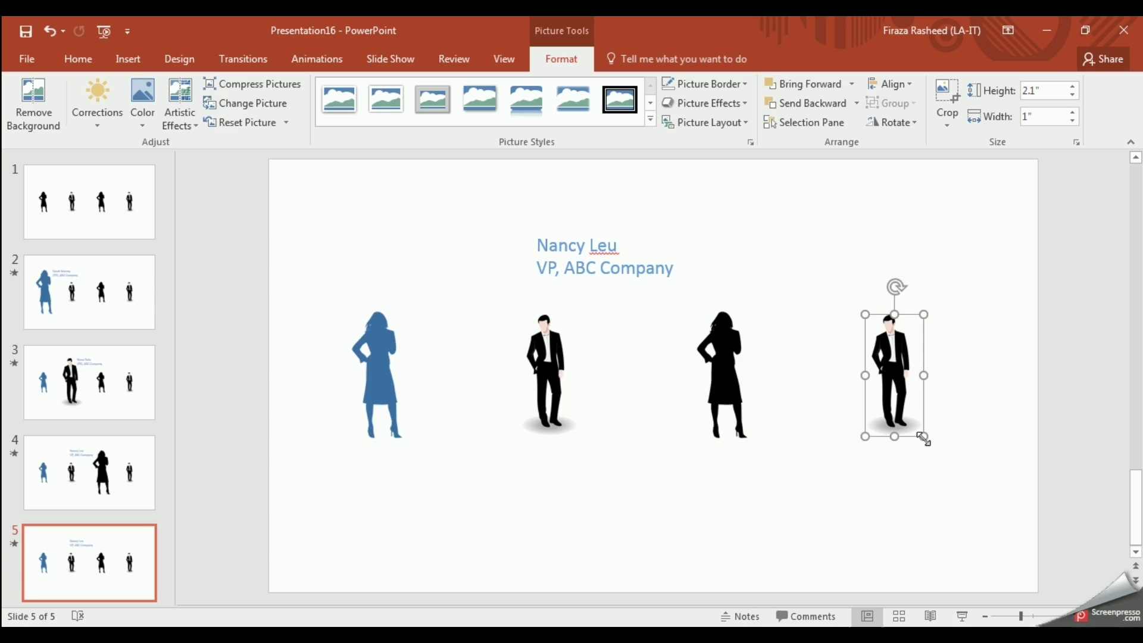
Step: Enlarge the rightmost man to 4.83" by 2.3" and raise it up-left near the caption
left_click_drag(923, 438, 998, 519)
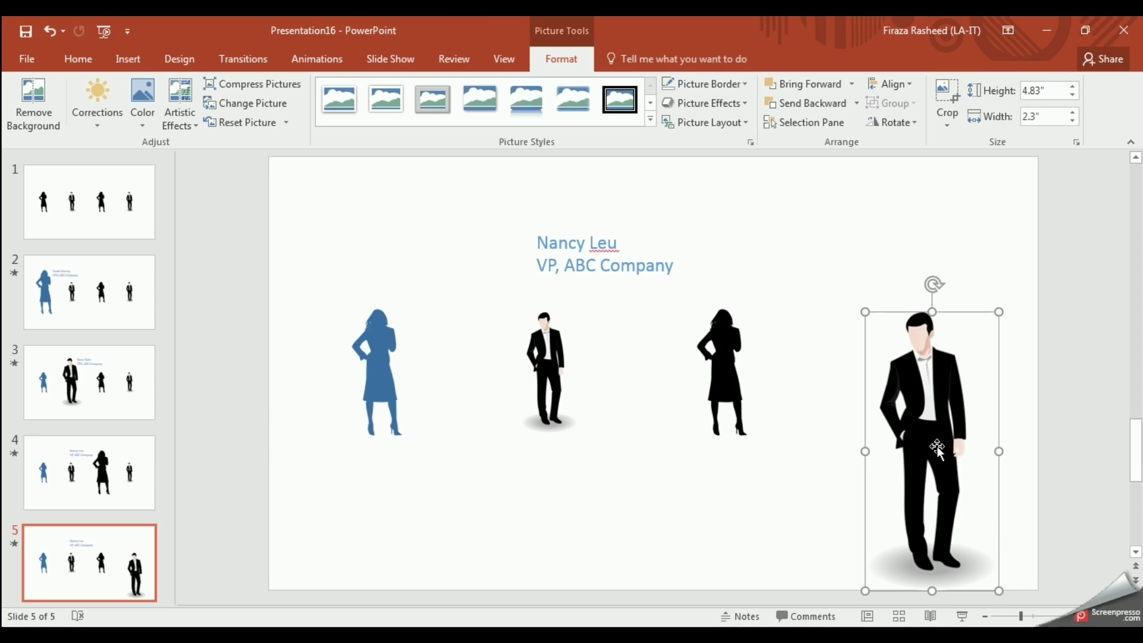
left_click_drag(937, 450, 917, 373)
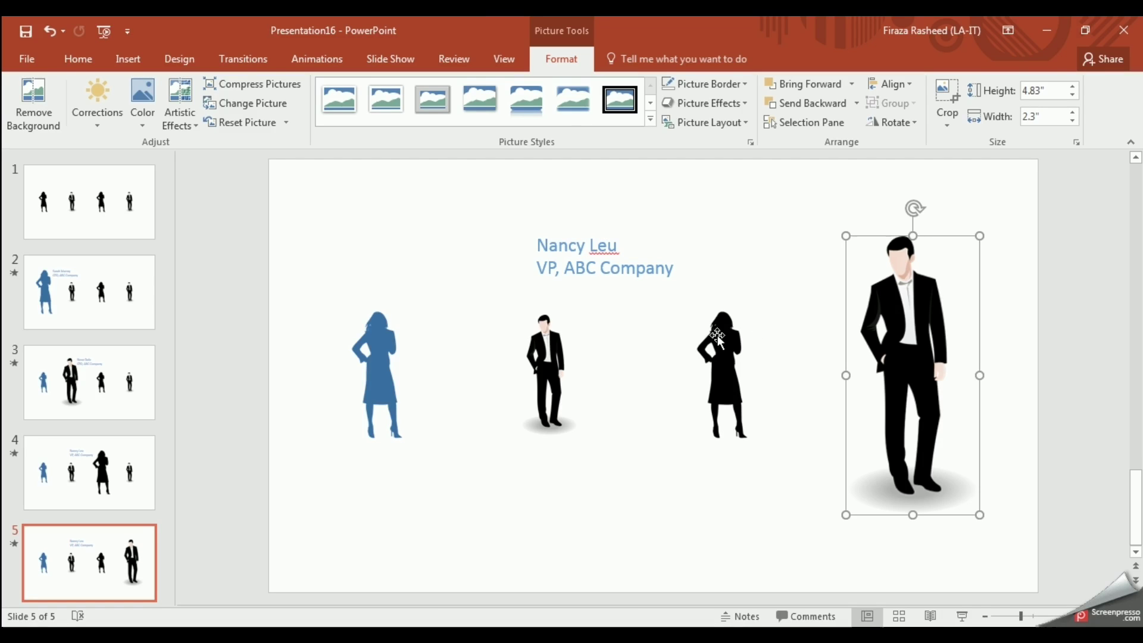
Step: Put a new person's name in the caption, change VP to SVP, and move it beside the large man
left_click(541, 248)
left_click_drag(541, 248, 615, 247)
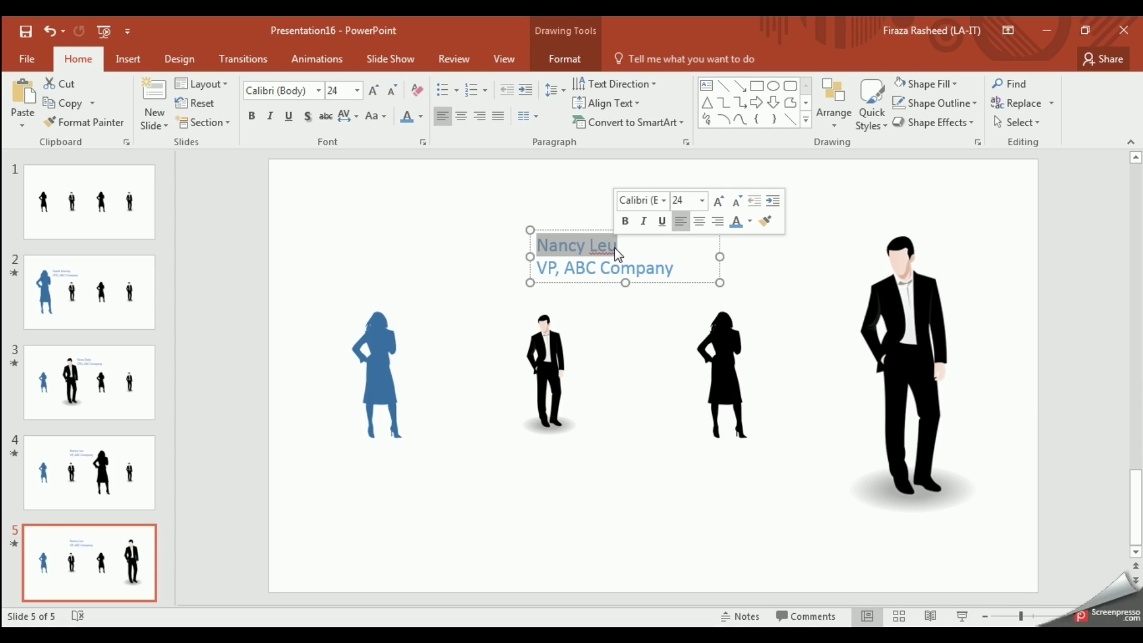
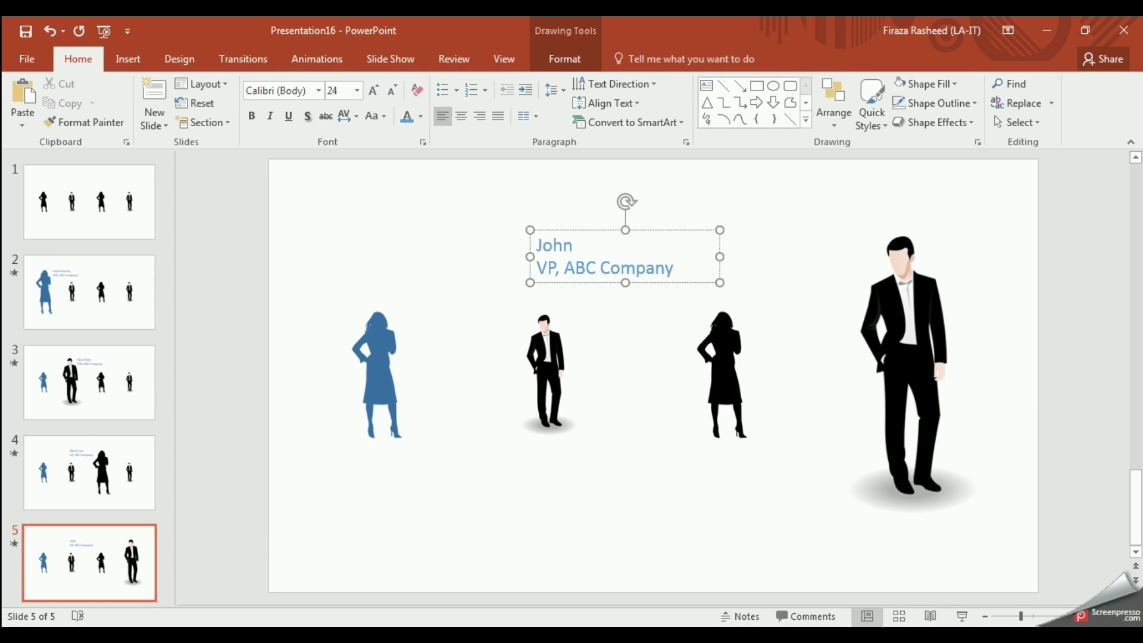
left_click(538, 269)
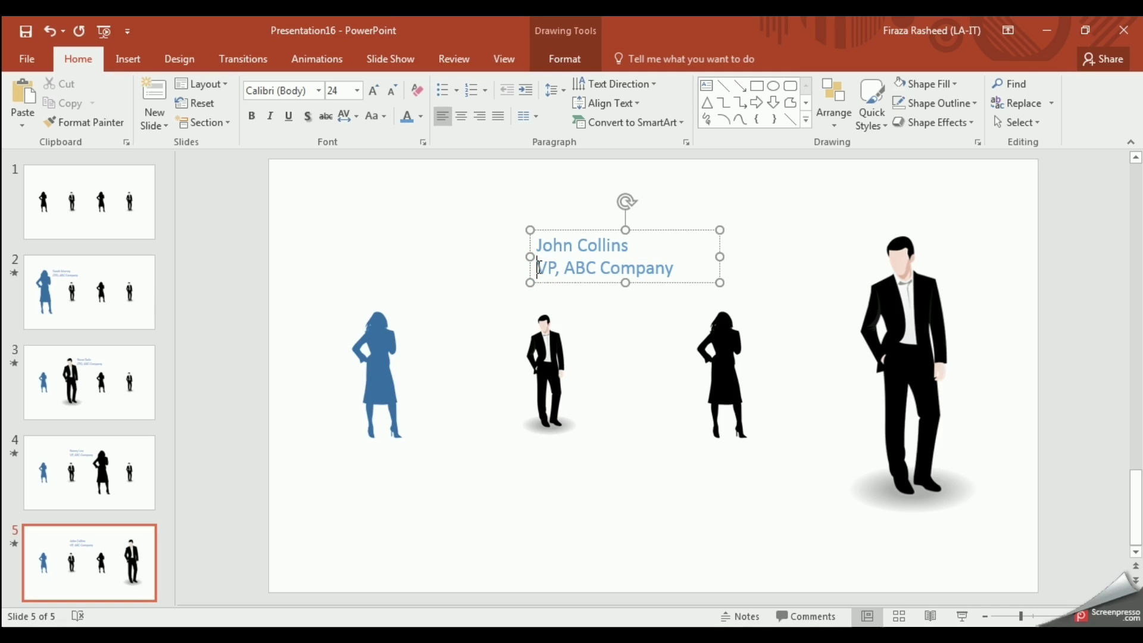
type("S")
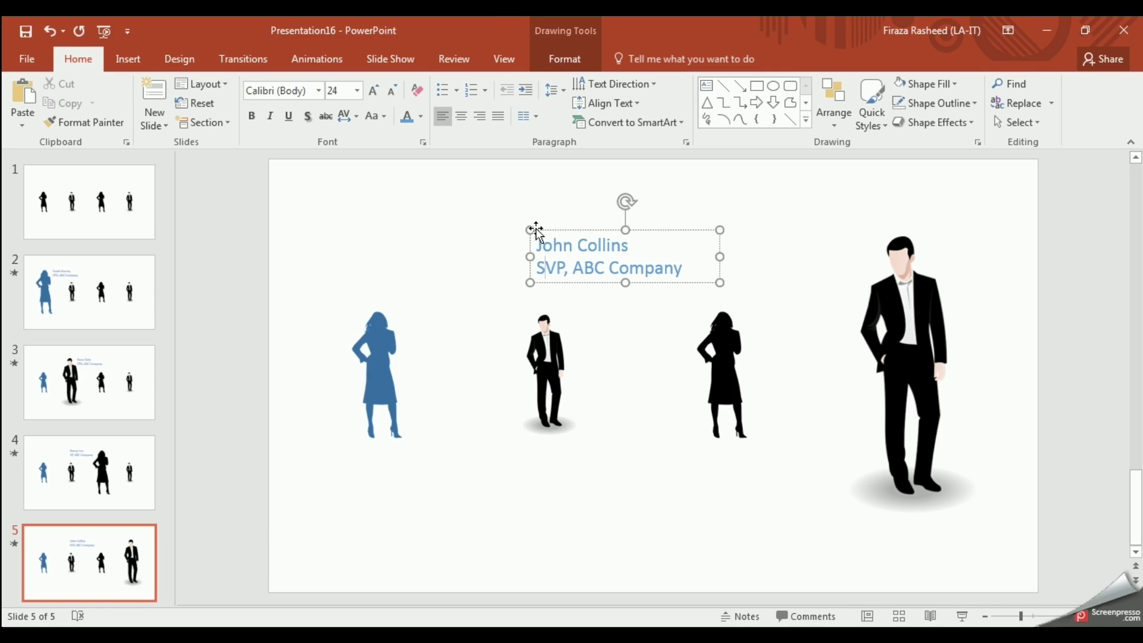
left_click_drag(536, 229, 714, 227)
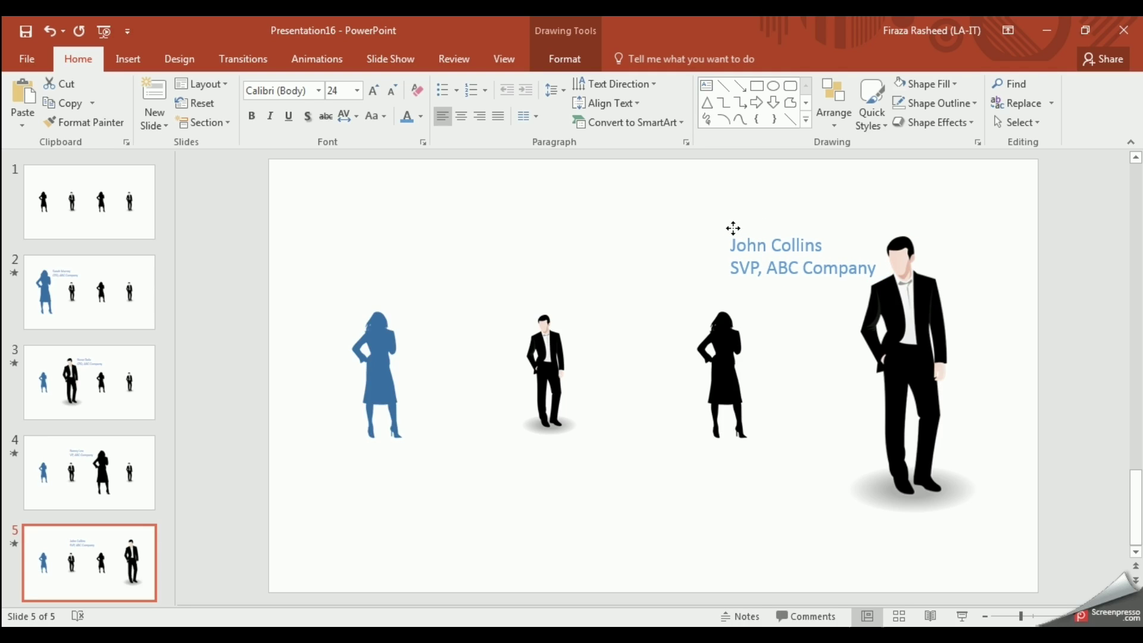
left_click_drag(732, 228, 727, 229)
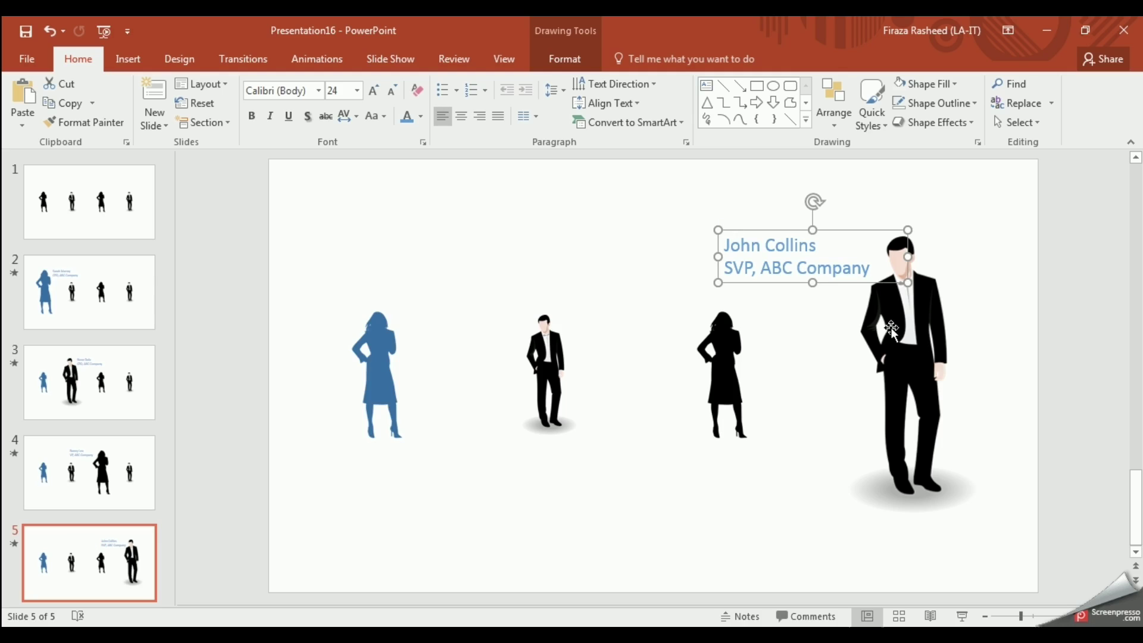
Step: Select slide 5's enlarged man and apply the Morph transition to the slide
left_click(985, 426)
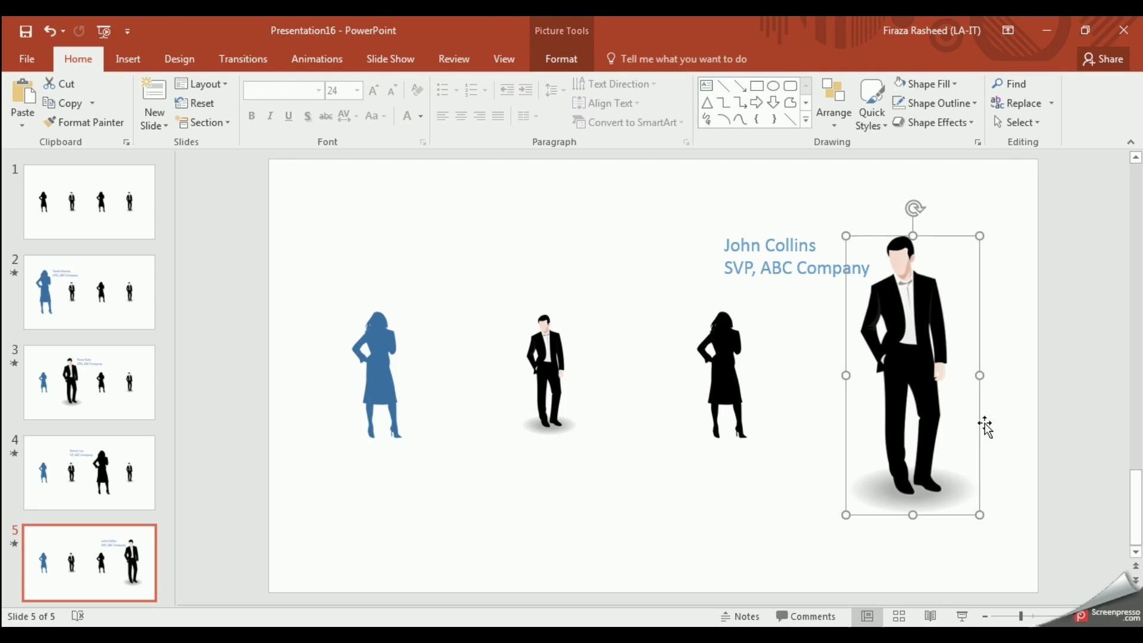
left_click(250, 59)
left_click(153, 108)
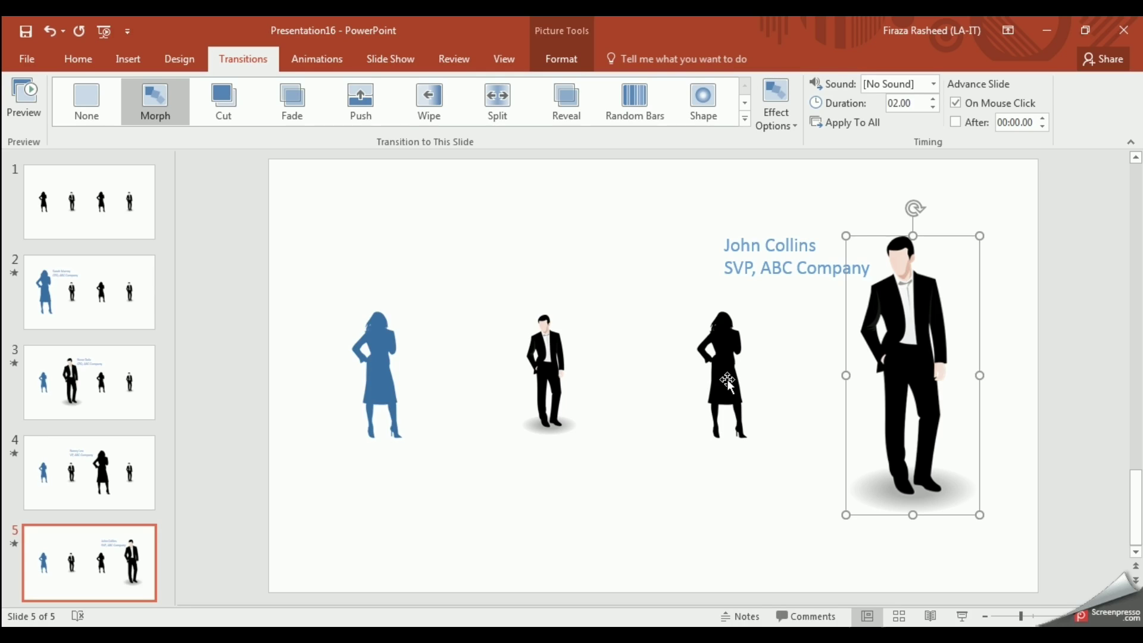
Step: Review the Morph layouts on slides 2, 3 and 4, finishing on slide 4's enlarged black woman
left_click(387, 350)
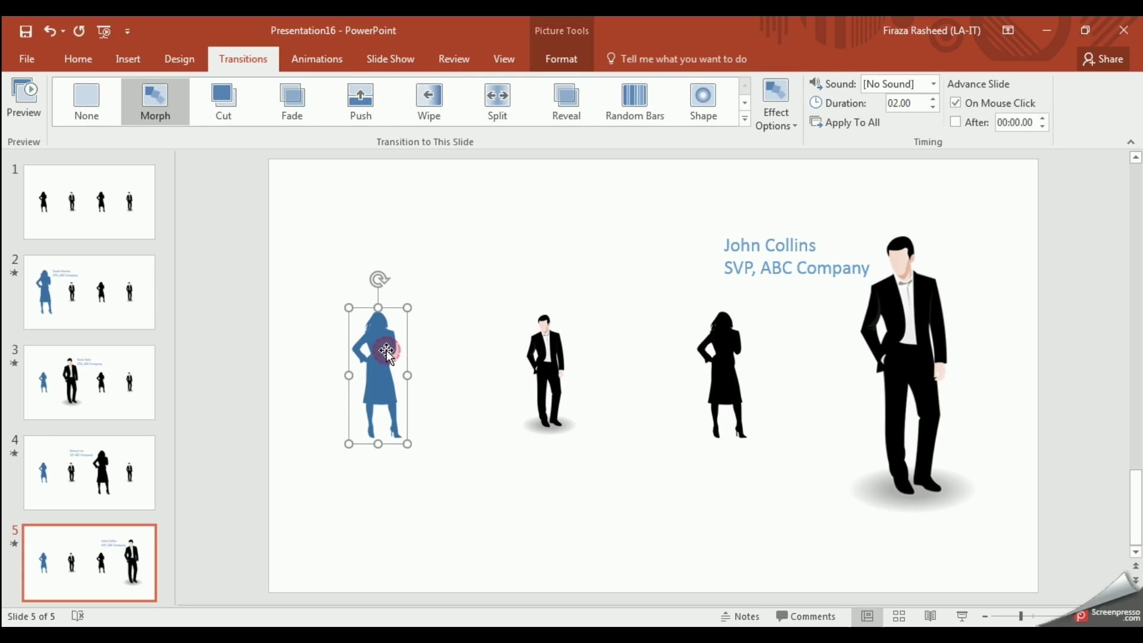
left_click(91, 287)
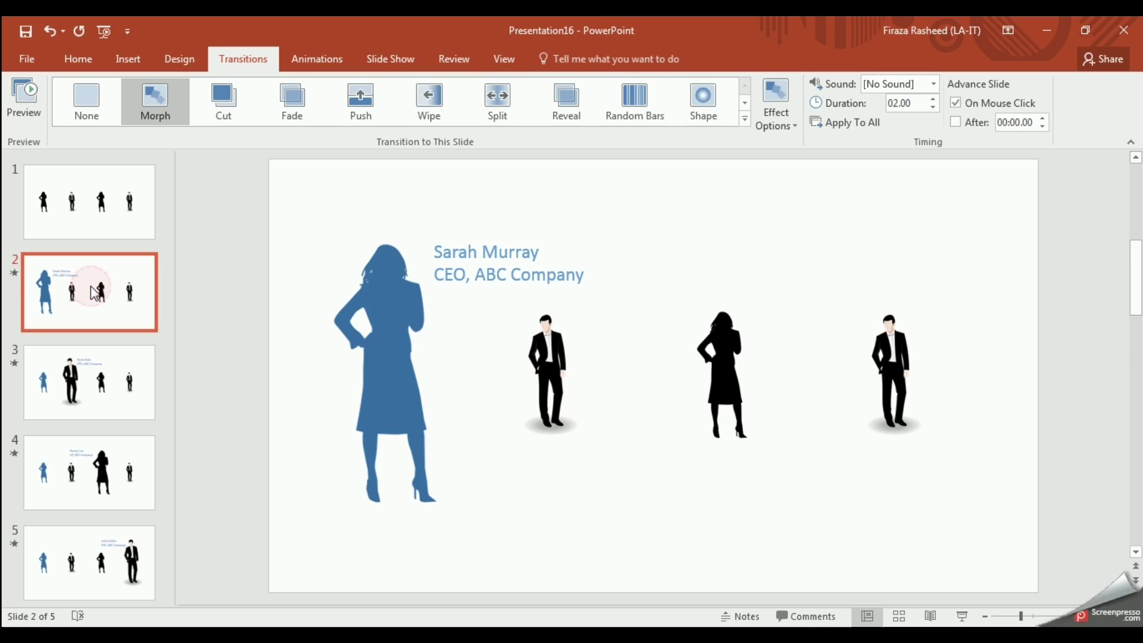
left_click(92, 389)
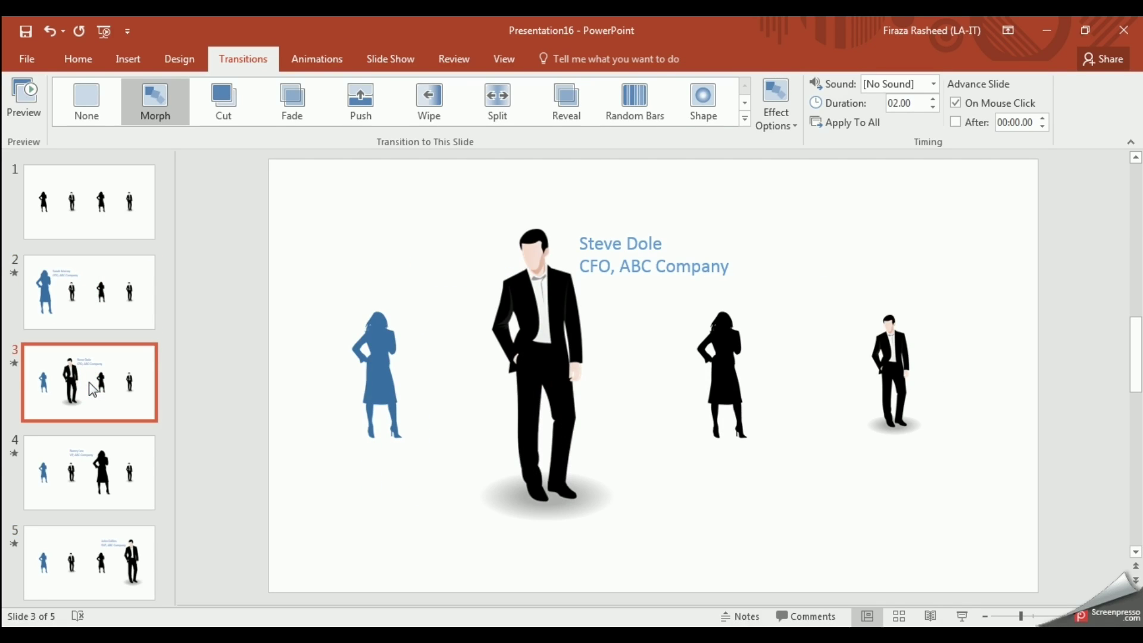
left_click(87, 485)
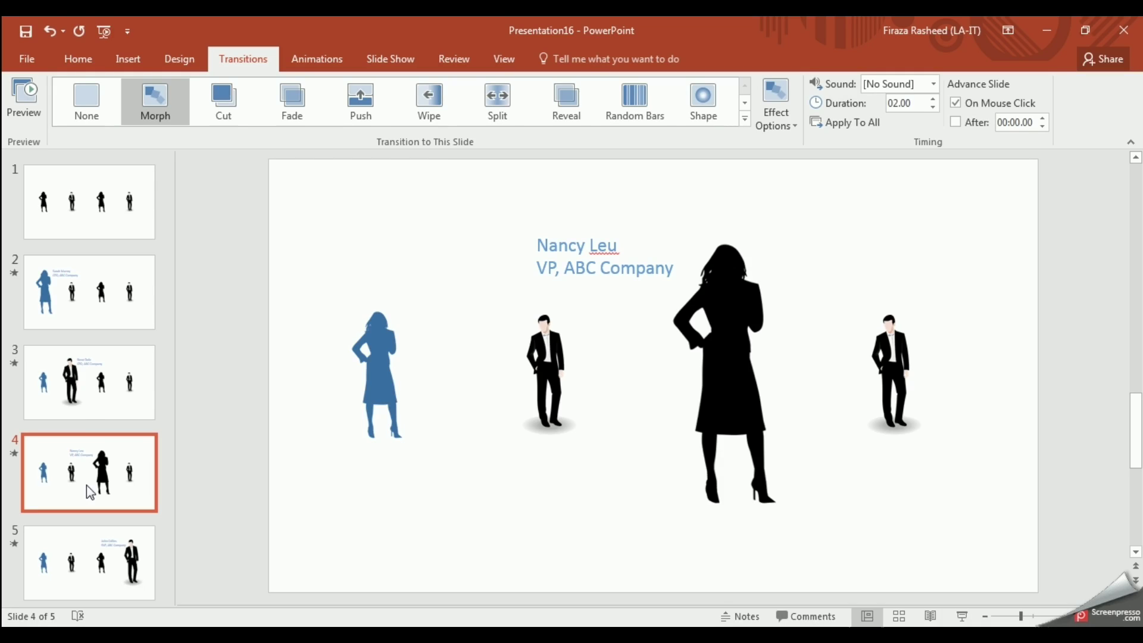
left_click(91, 416)
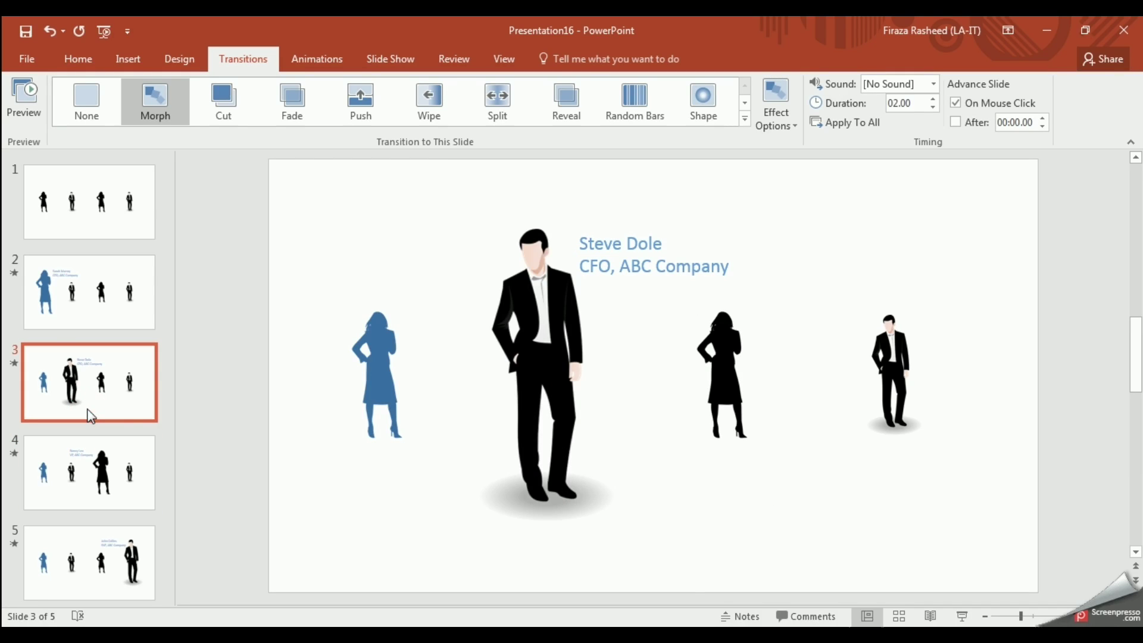
left_click(85, 476)
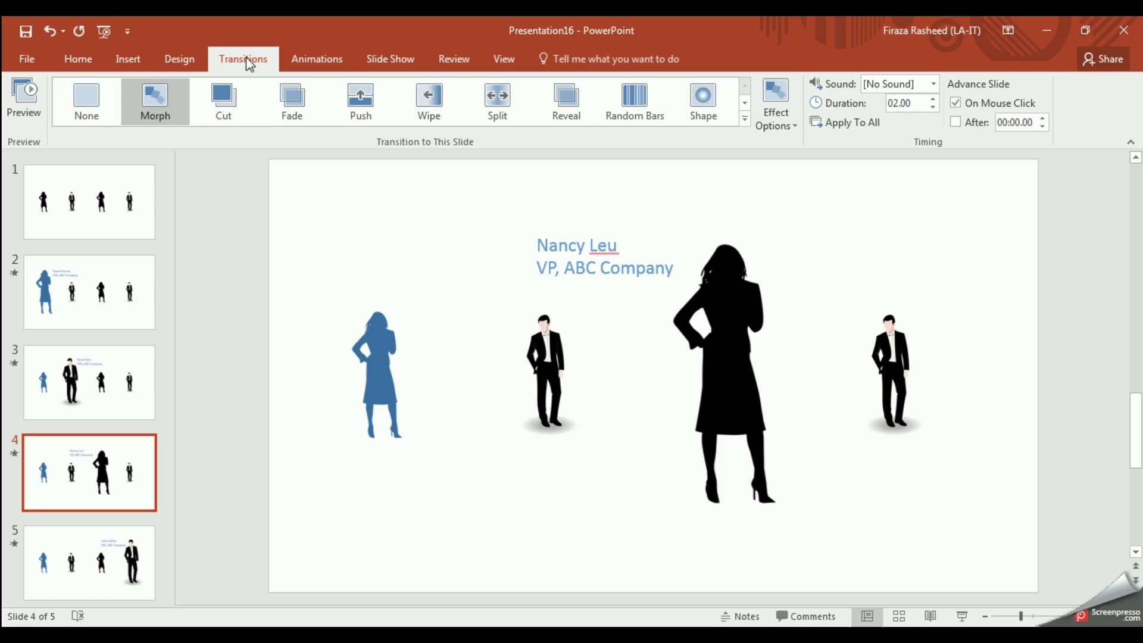
Step: Recolour slide 4's enlarged woman silhouette to Blue, Accent color 1 Light, then view slides 5 and 1
left_click(721, 331)
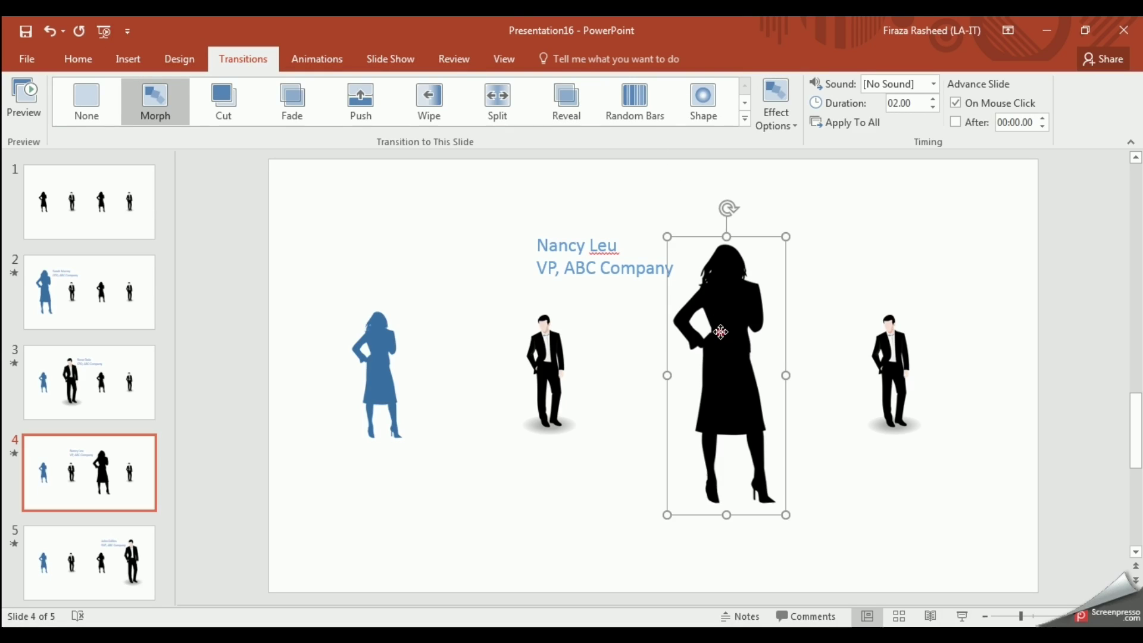
left_click(563, 59)
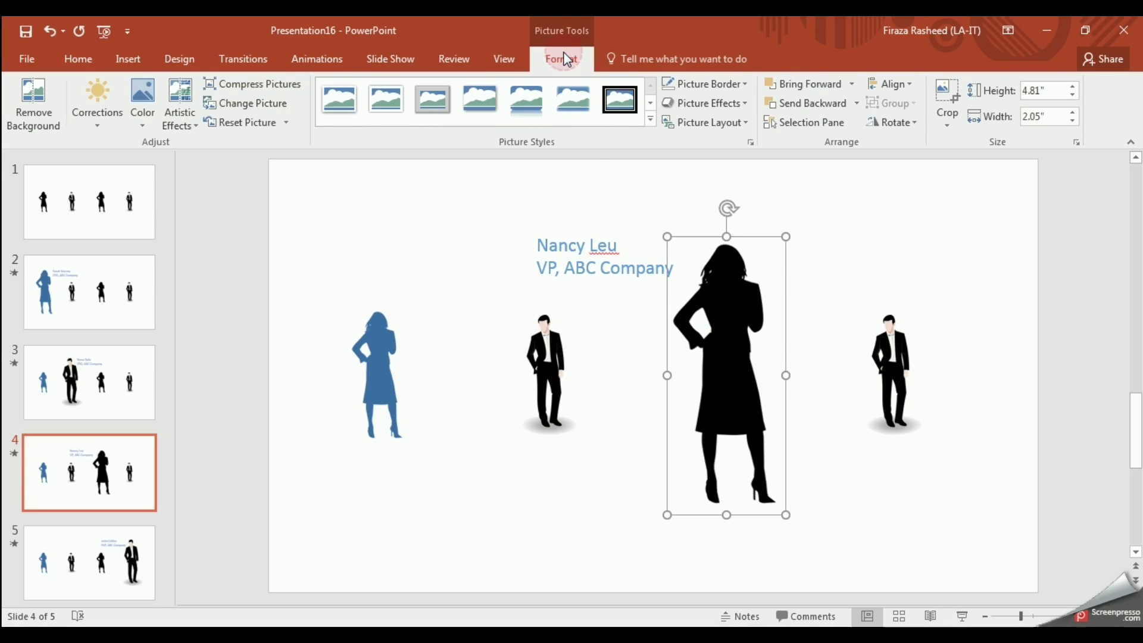
left_click(149, 125)
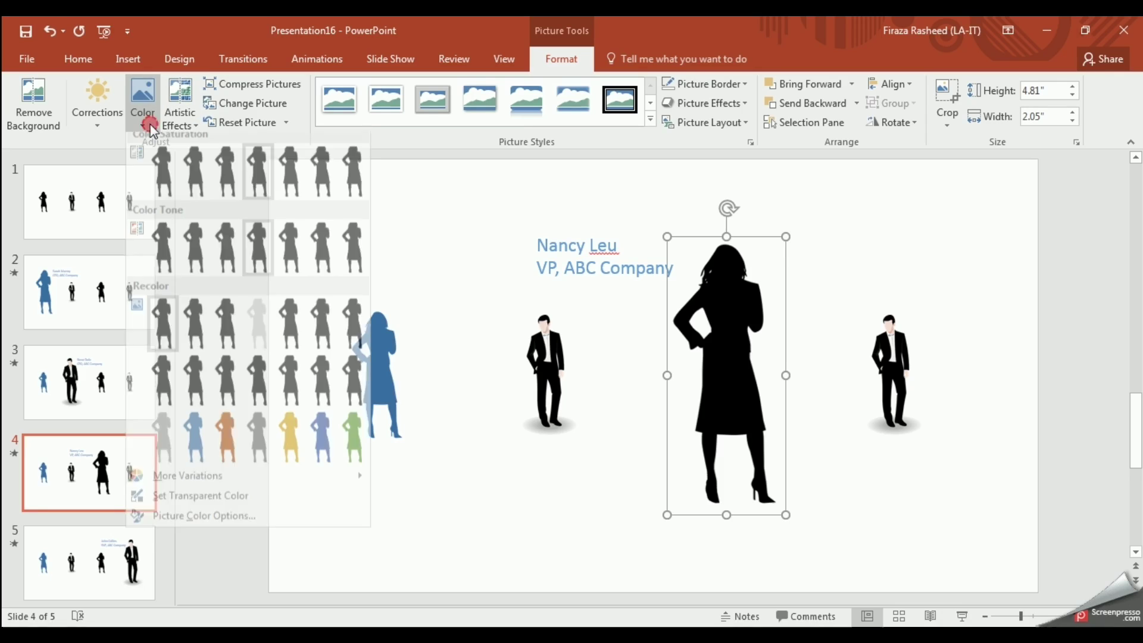
left_click(190, 435)
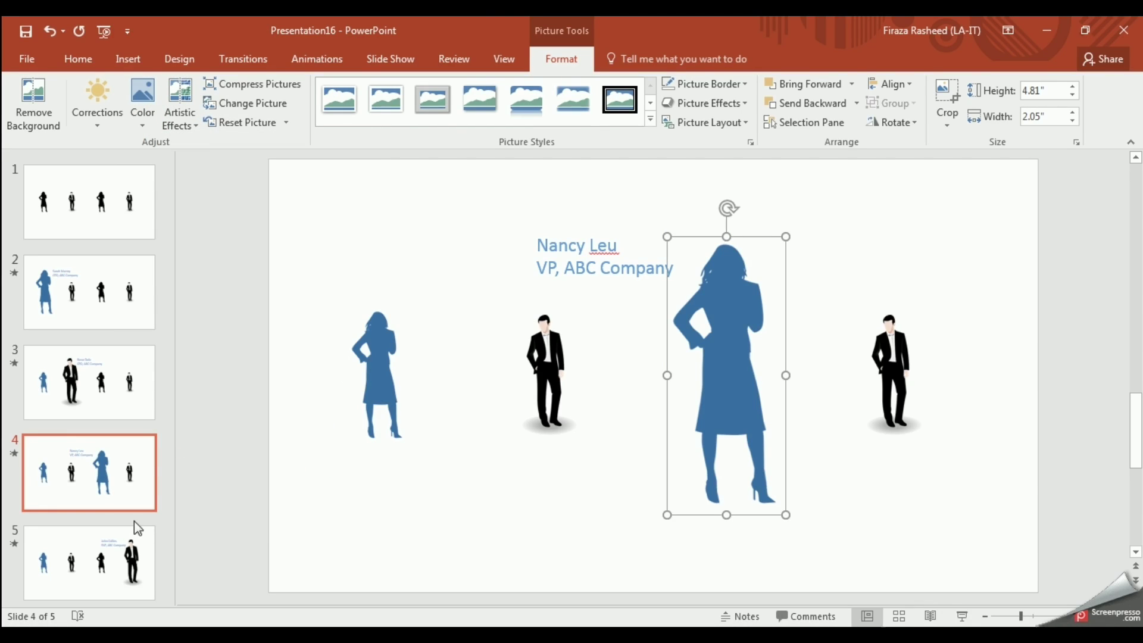
left_click(127, 543)
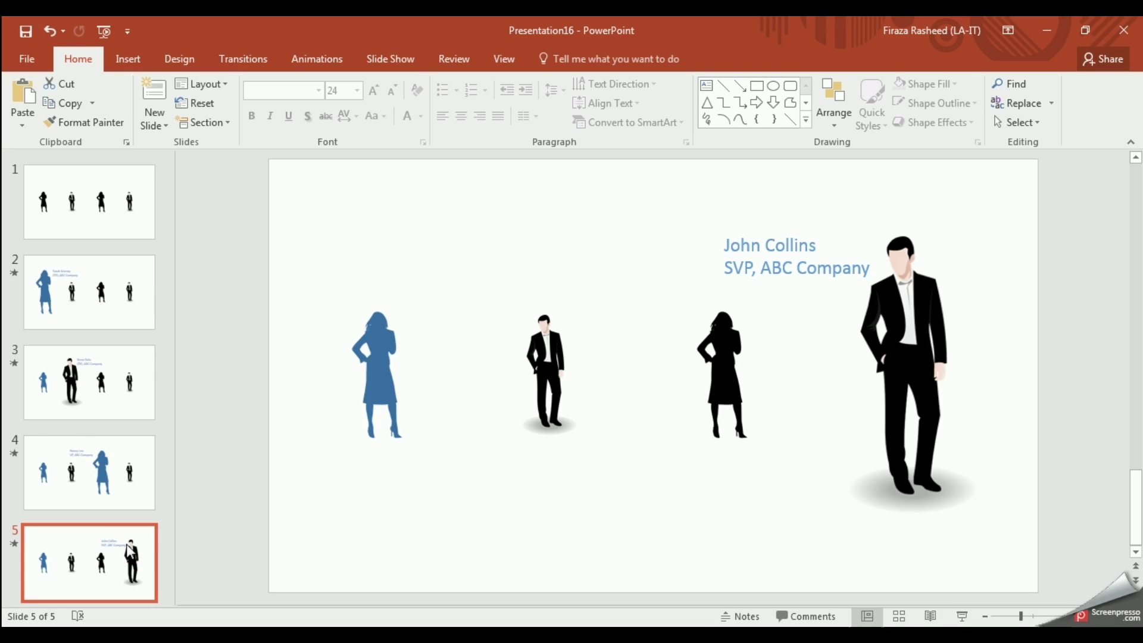
left_click(106, 198)
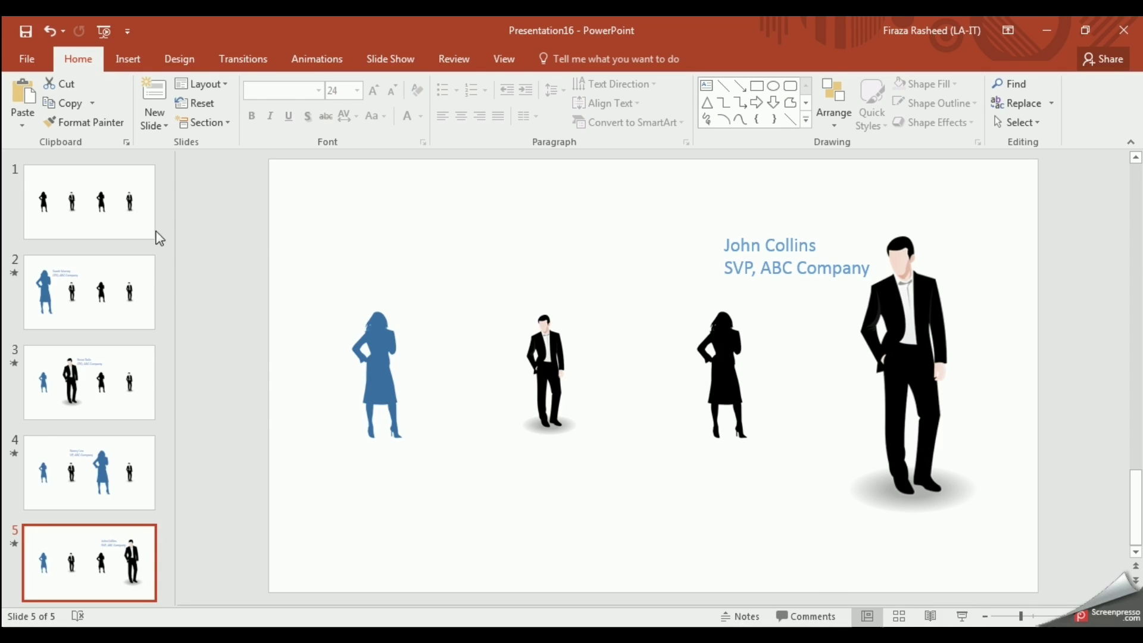
Step: Return to slide 1 showing the row of four small black silhouettes
left_click(124, 226)
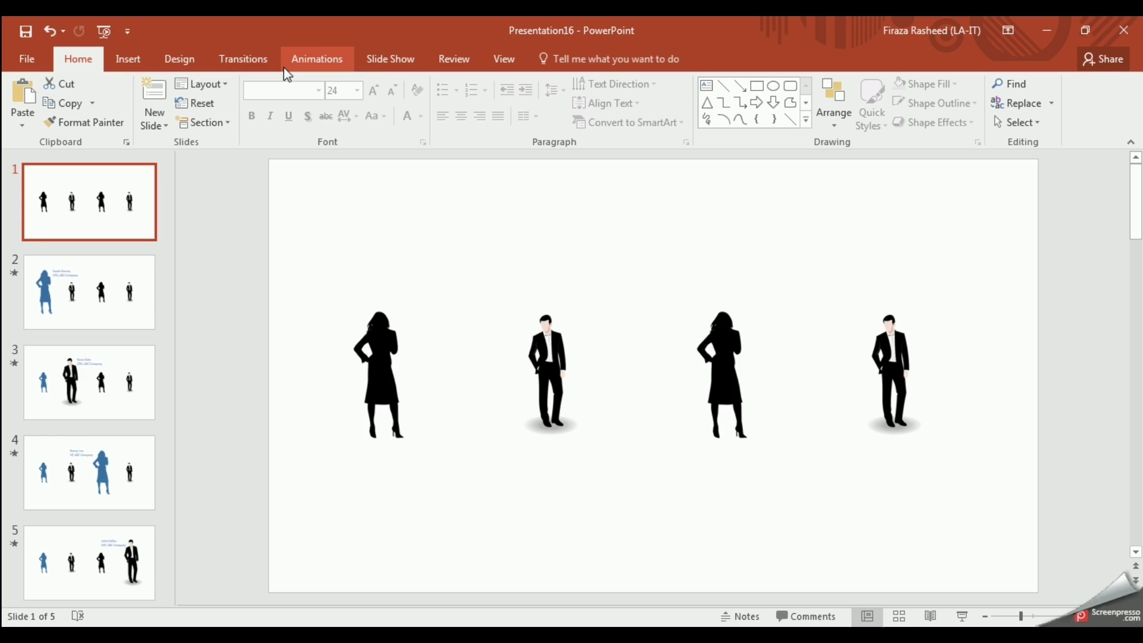
Step: Make slides auto-advance after 00:04.00 instead of on mouse click, applied to all slides
left_click(260, 56)
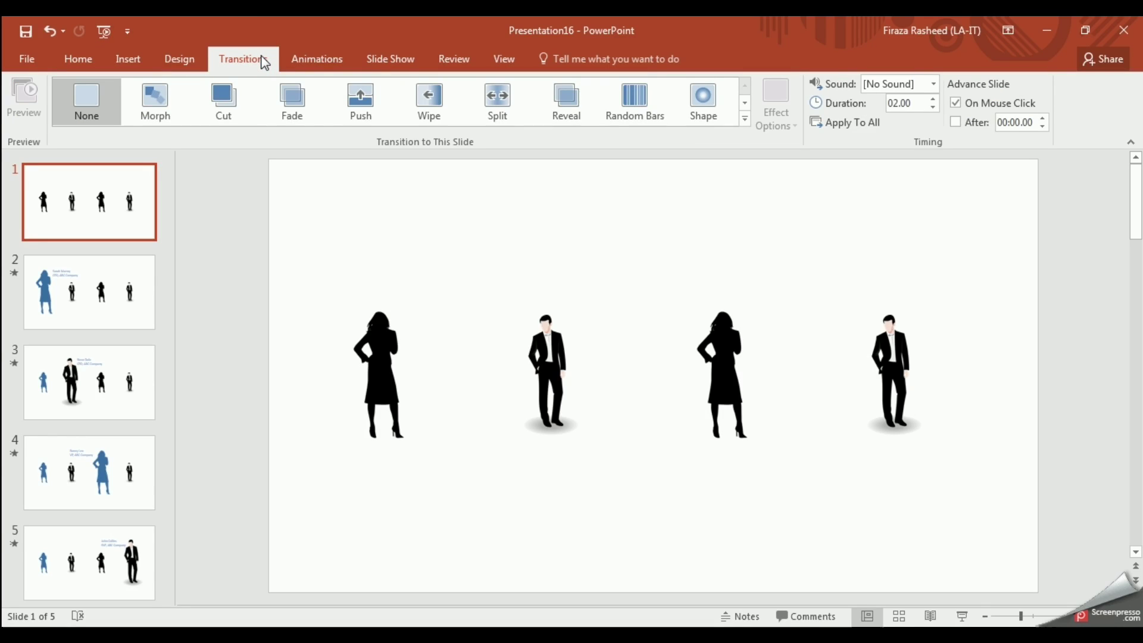
left_click(958, 104)
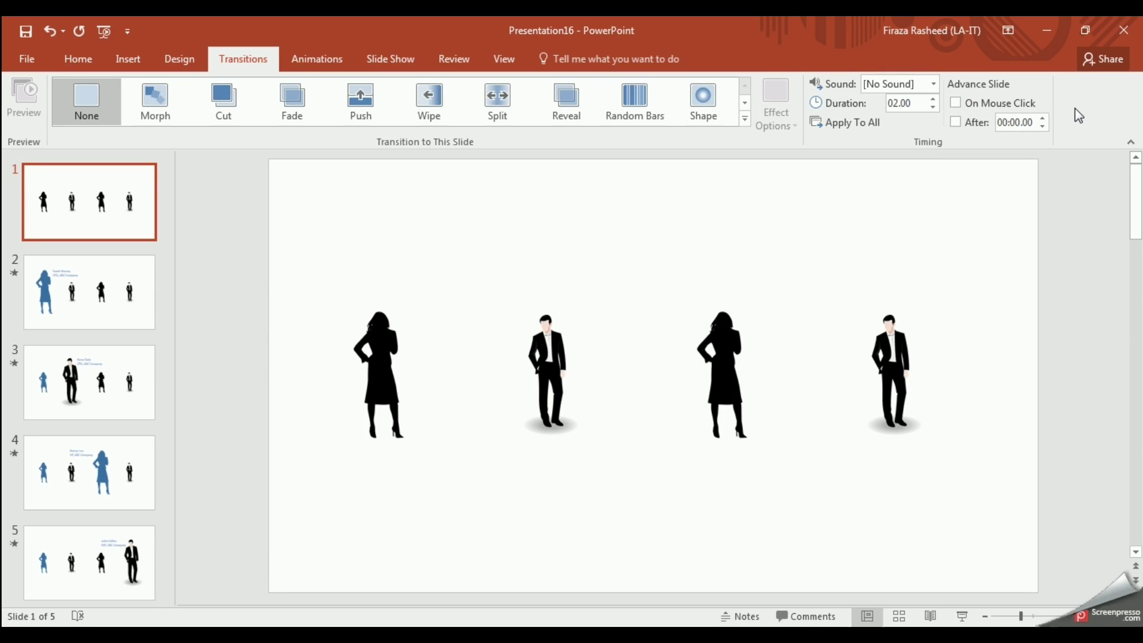
left_click(1042, 119)
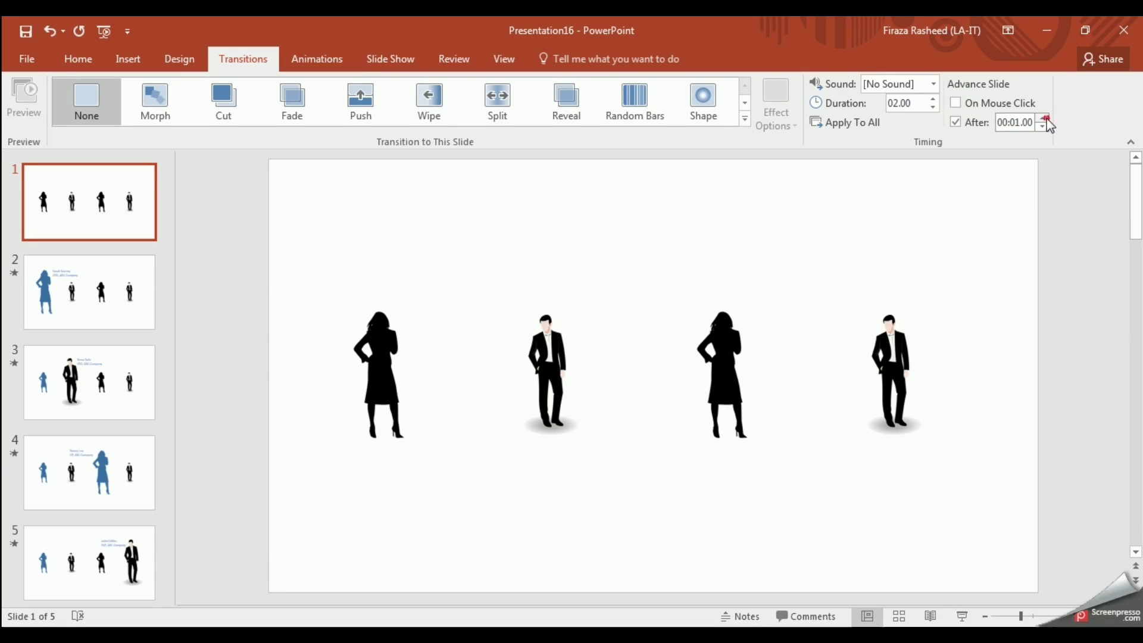
left_click(1043, 119)
left_click(1045, 119)
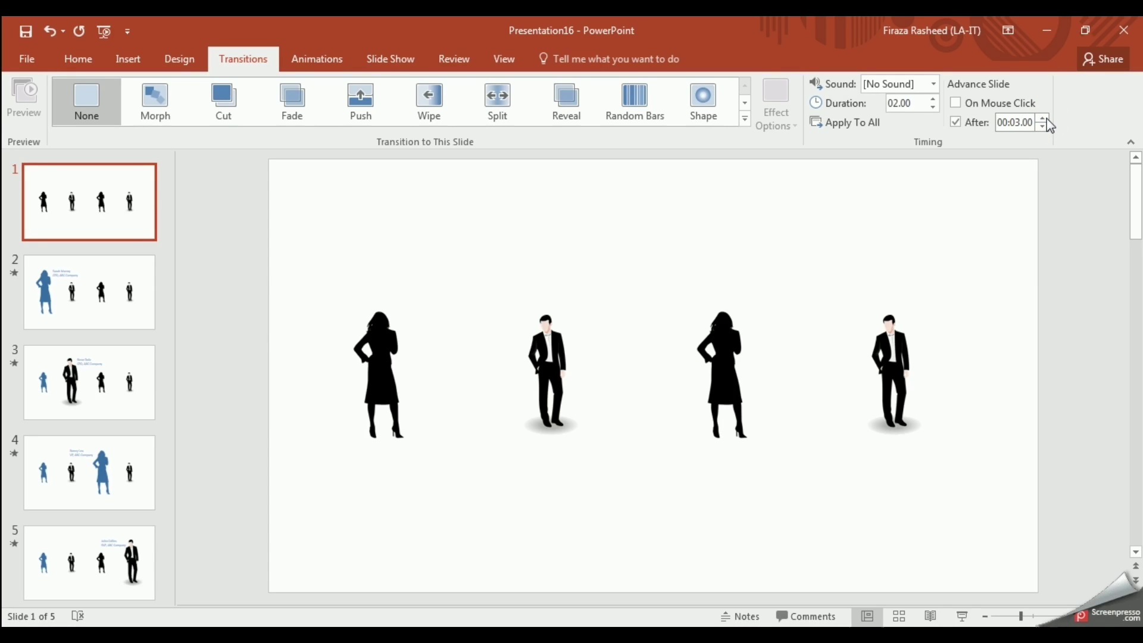
left_click(1045, 119)
left_click(857, 123)
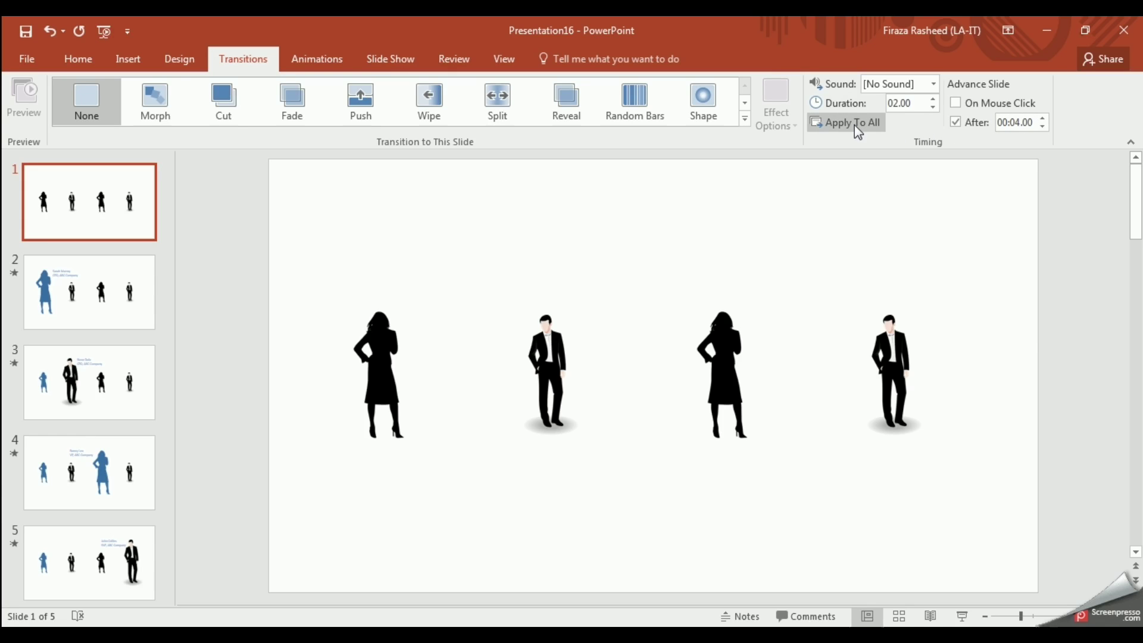
left_click(854, 125)
left_click(854, 125)
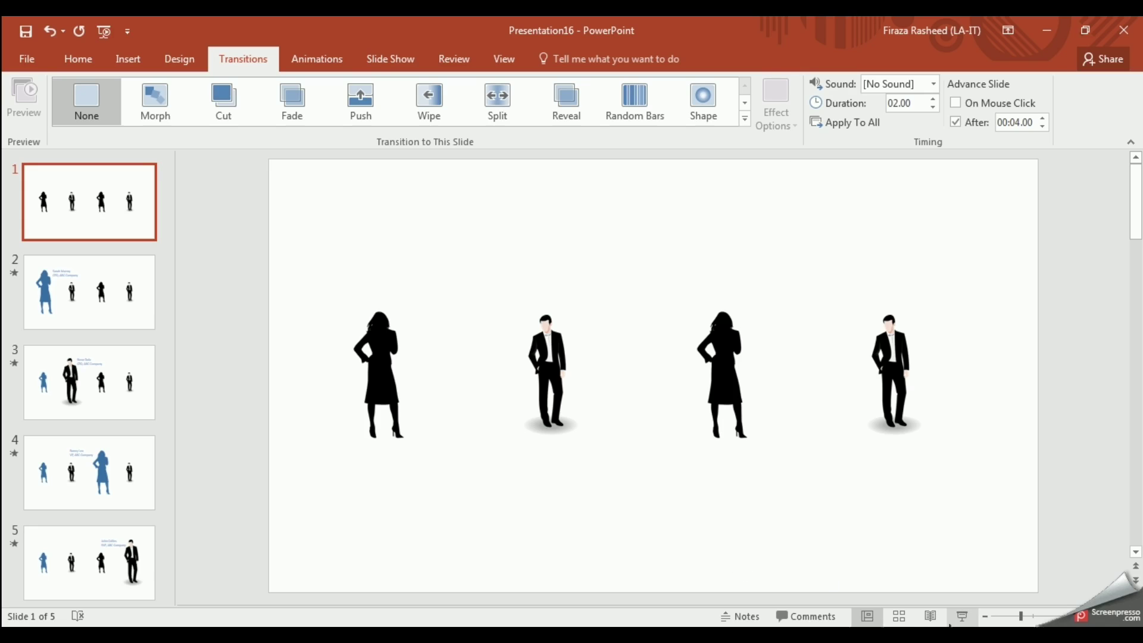